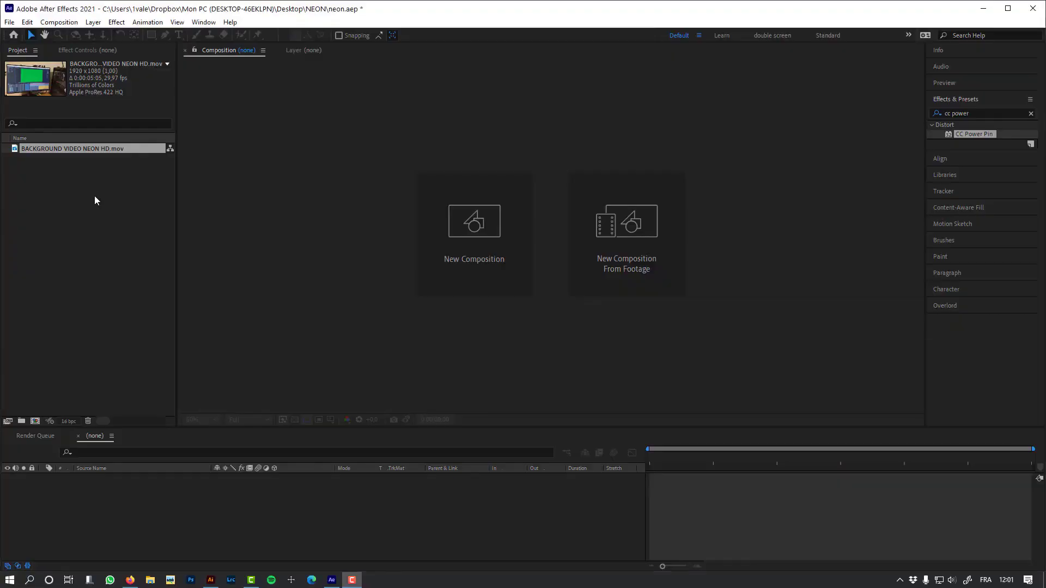
# - Turn the BACKGROUND VIDEO NEON HD footage into a composition and apply Mocha AE to its layer
pyautogui.click(94, 196)
pyautogui.click(84, 148)
pyautogui.moveTo(51, 149); pyautogui.dragTo(109, 498)
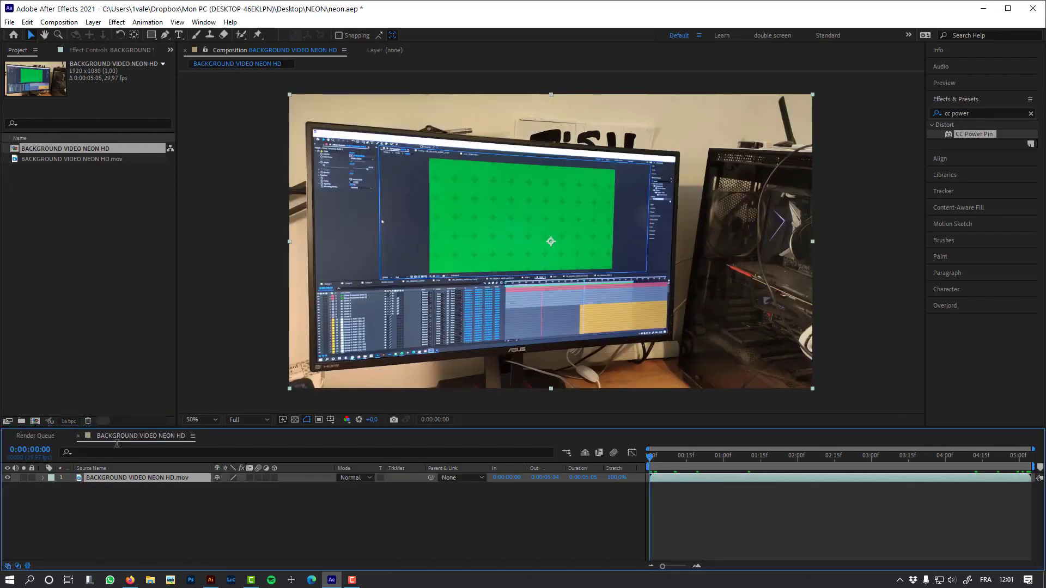
pyautogui.click(147, 22)
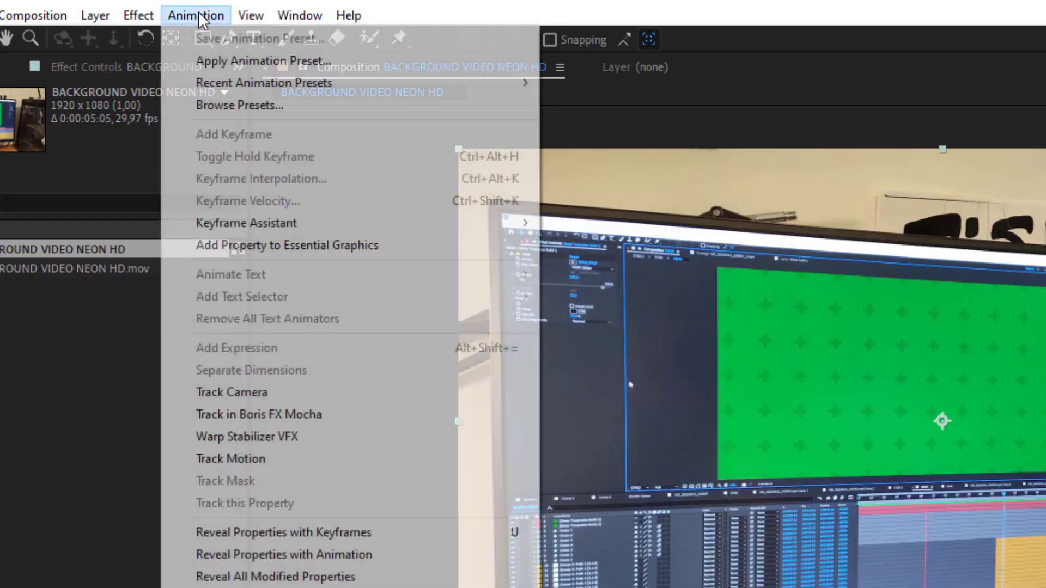
pyautogui.click(204, 238)
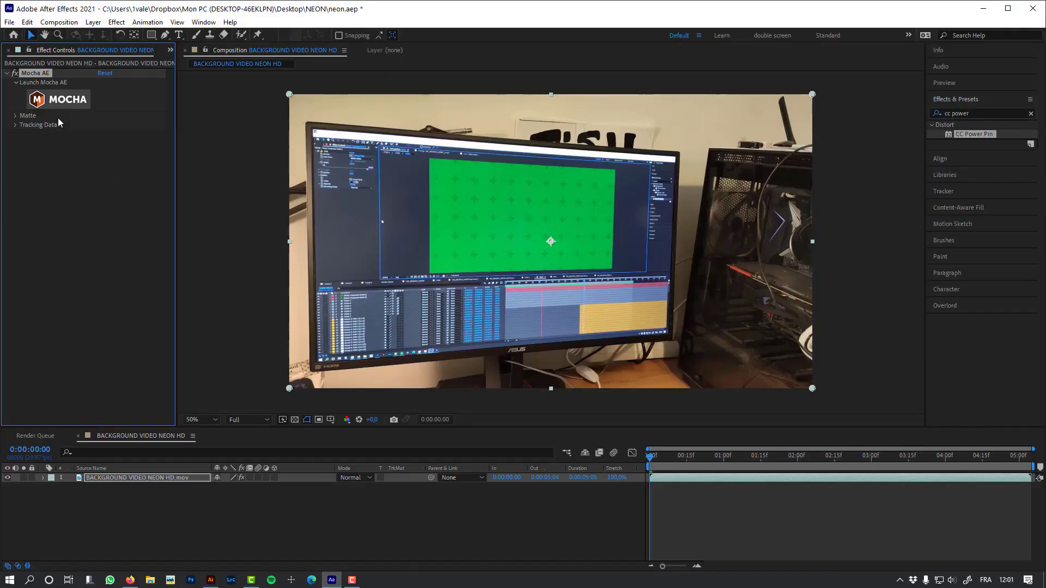
# - Launch Mocha and draw a four-point X-spline around the monitor's green screen
pyautogui.click(66, 99)
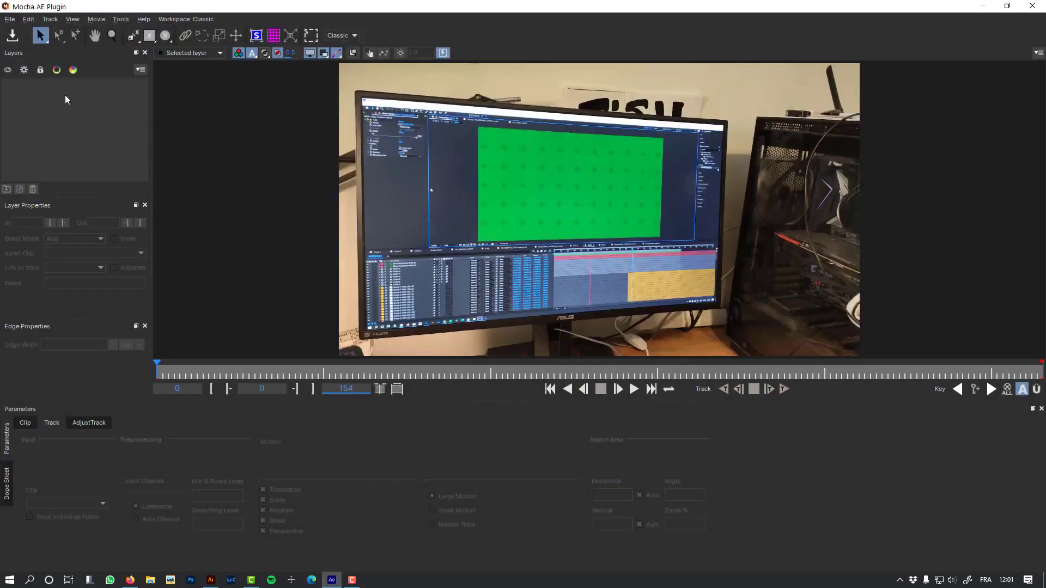
pyautogui.click(133, 35)
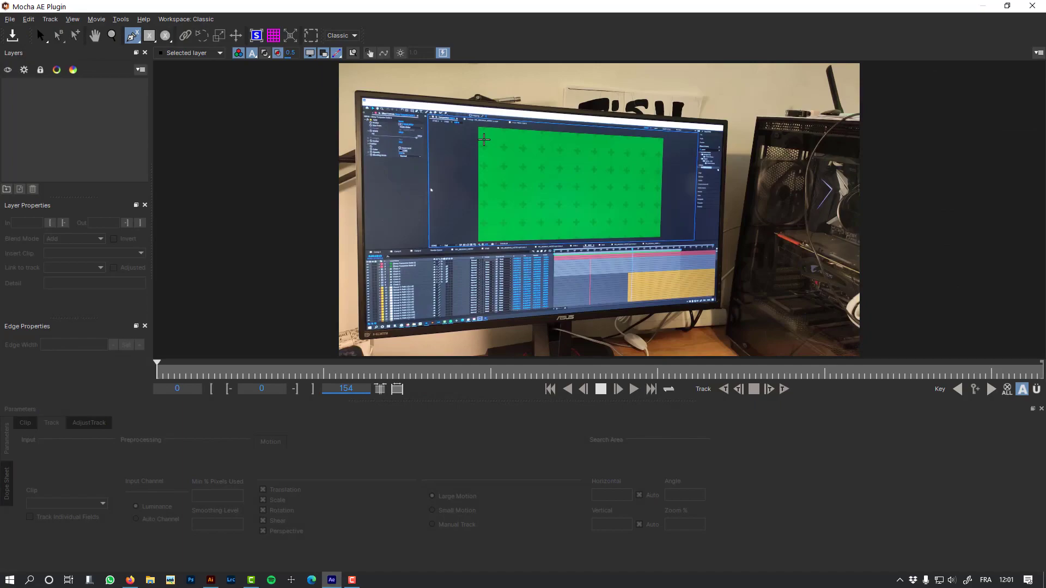
pyautogui.click(479, 141)
pyautogui.click(478, 231)
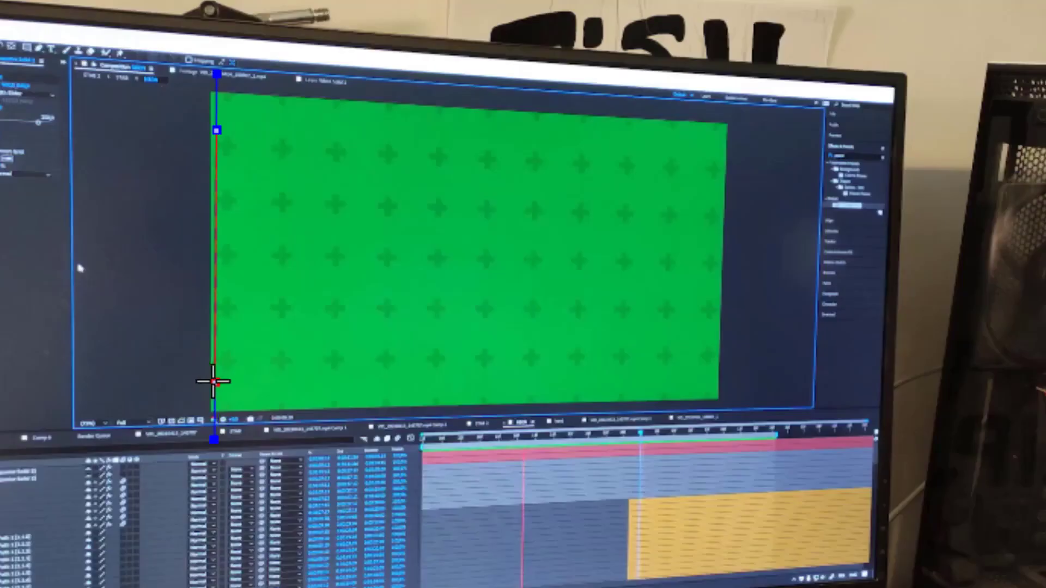
pyautogui.click(597, 228)
pyautogui.click(547, 147)
# - Make all the shape's corners sharp and snap the bottom-left corner onto the screen edge
pyautogui.rightClick(612, 142)
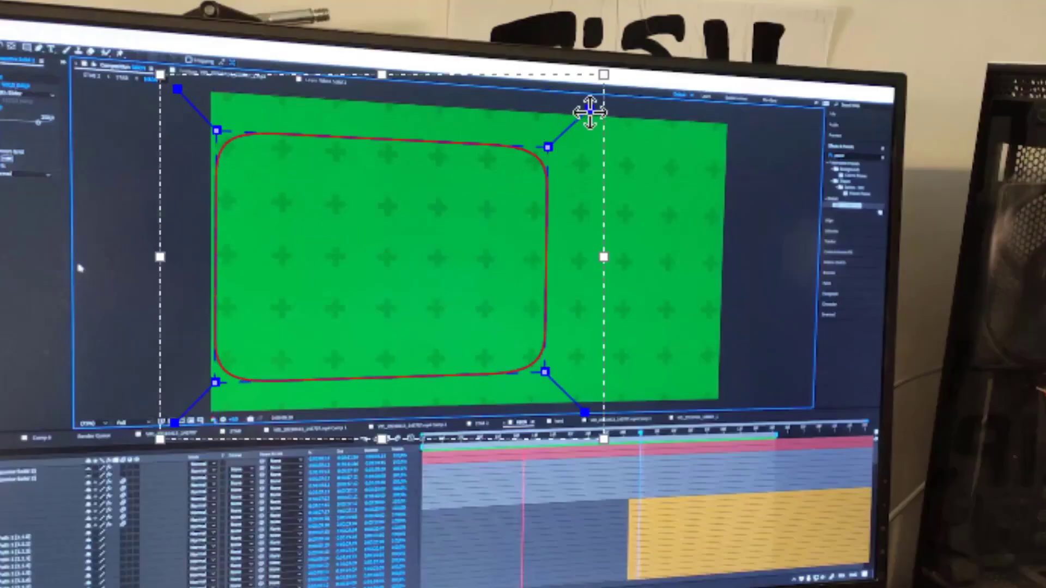
pyautogui.rightClick(590, 111)
pyautogui.rightClick(177, 85)
pyautogui.rightClick(174, 423)
pyautogui.rightClick(586, 413)
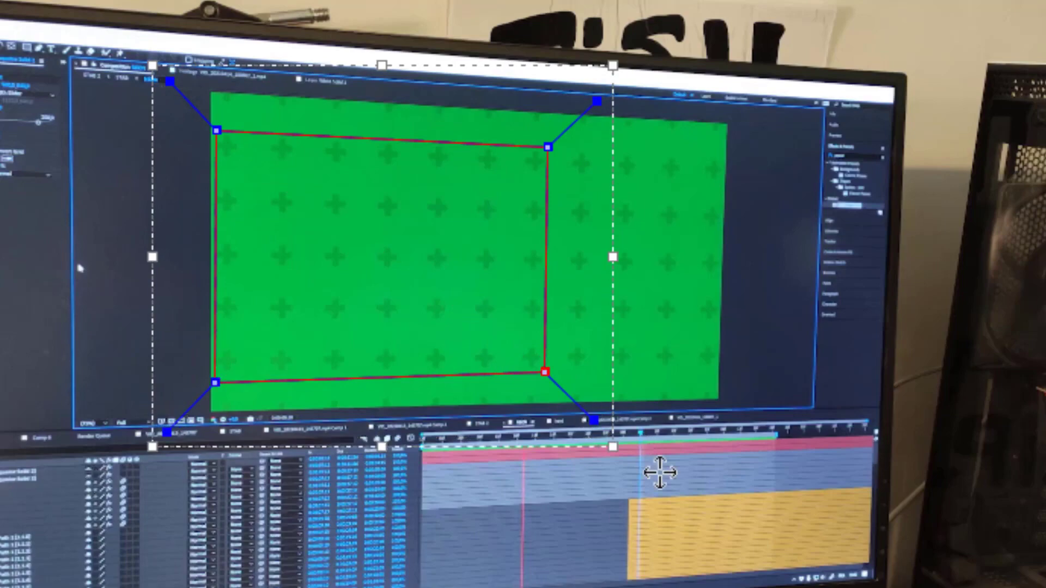
pyautogui.moveTo(216, 384); pyautogui.dragTo(212, 388)
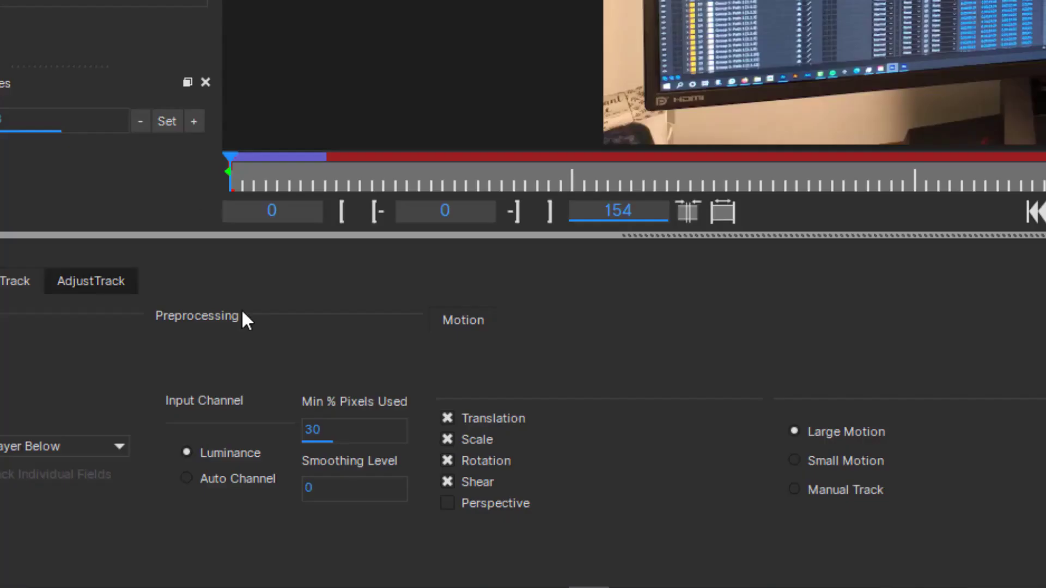
# - Track the shape forward through all 154 frames, enable View > Stabilize, and return to frame 0
pyautogui.click(349, 420)
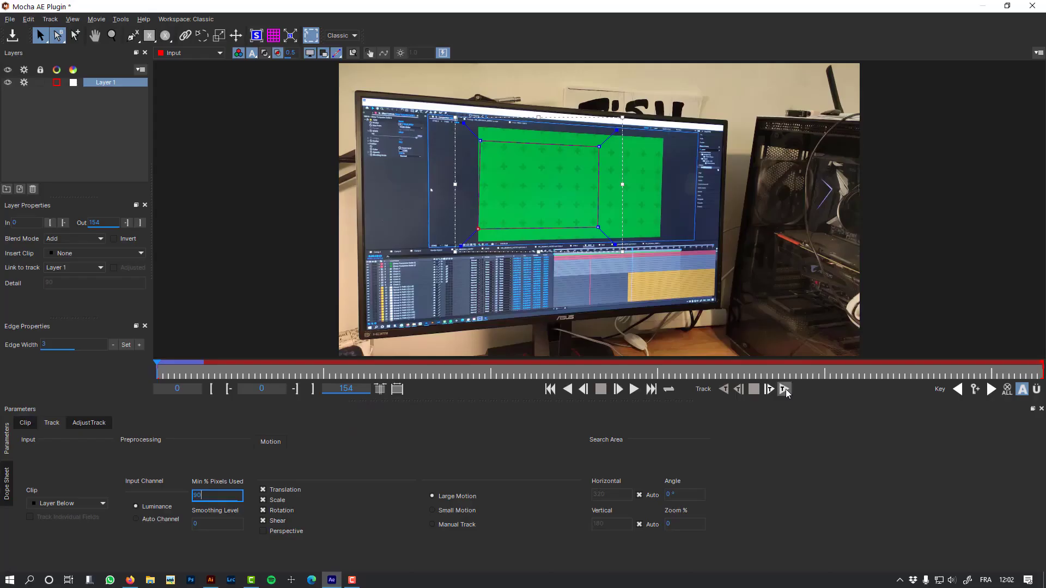
pyautogui.click(785, 389)
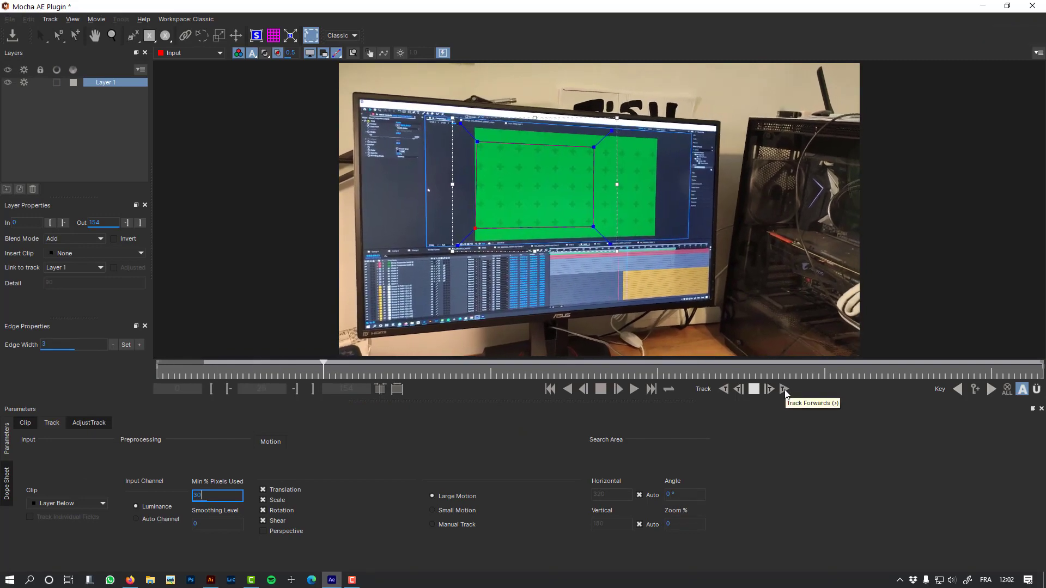
pyautogui.click(72, 19)
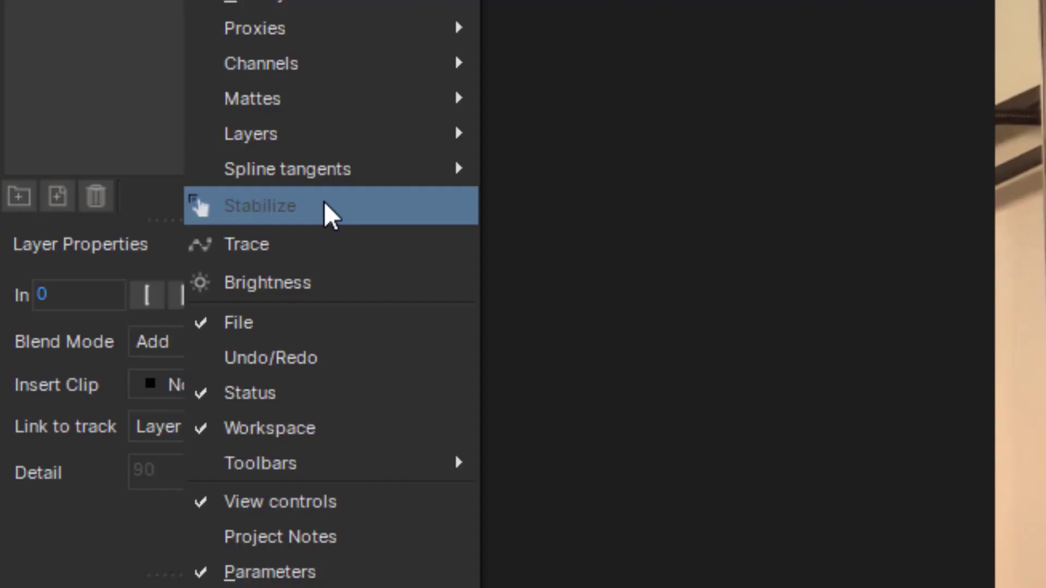
pyautogui.click(324, 205)
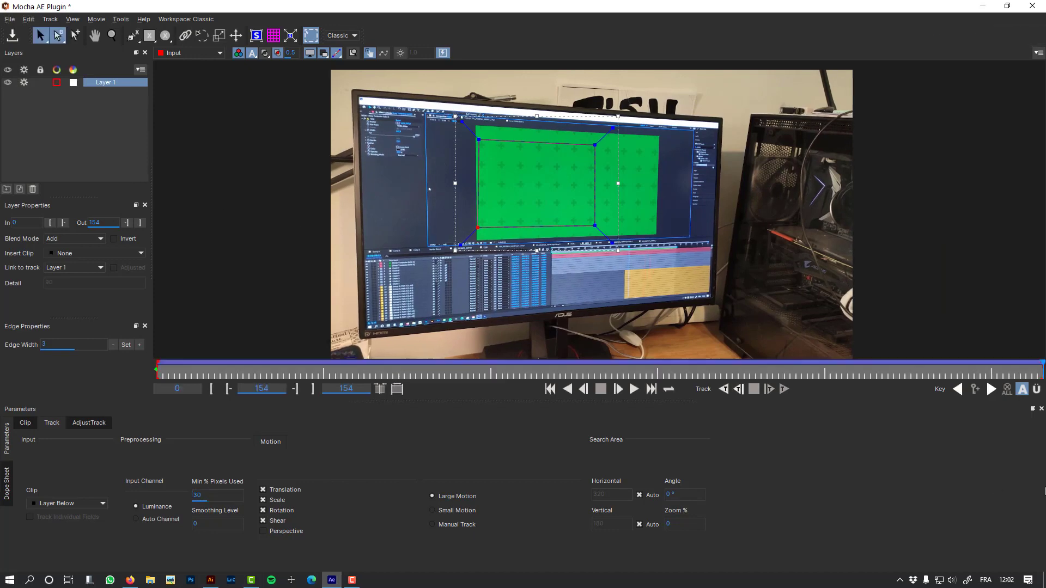
pyautogui.moveTo(1041, 371); pyautogui.dragTo(140, 400)
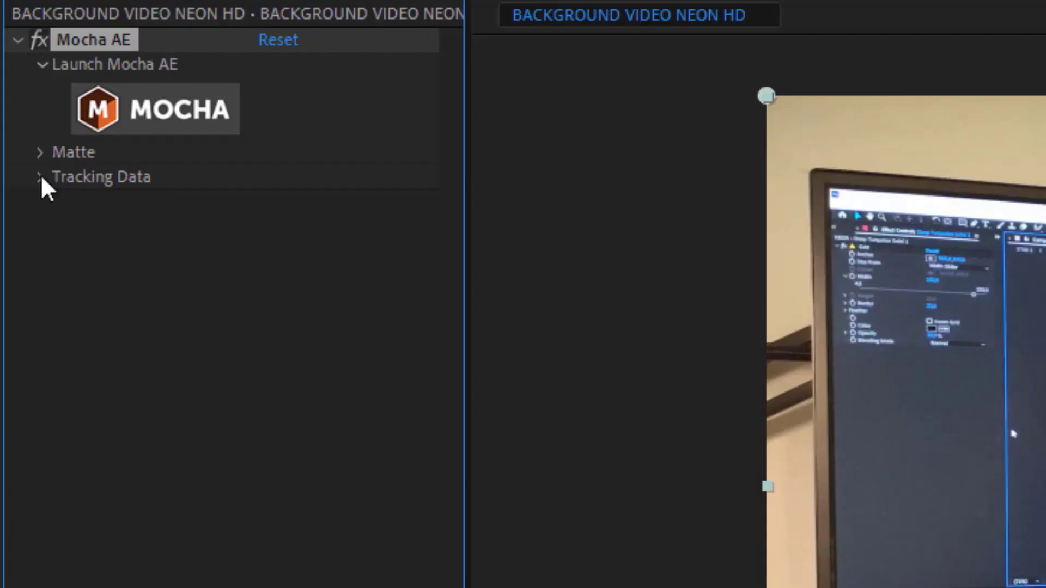
# - Load Layer 1's tracking data into Mocha AE with Invert enabled
pyautogui.click(15, 124)
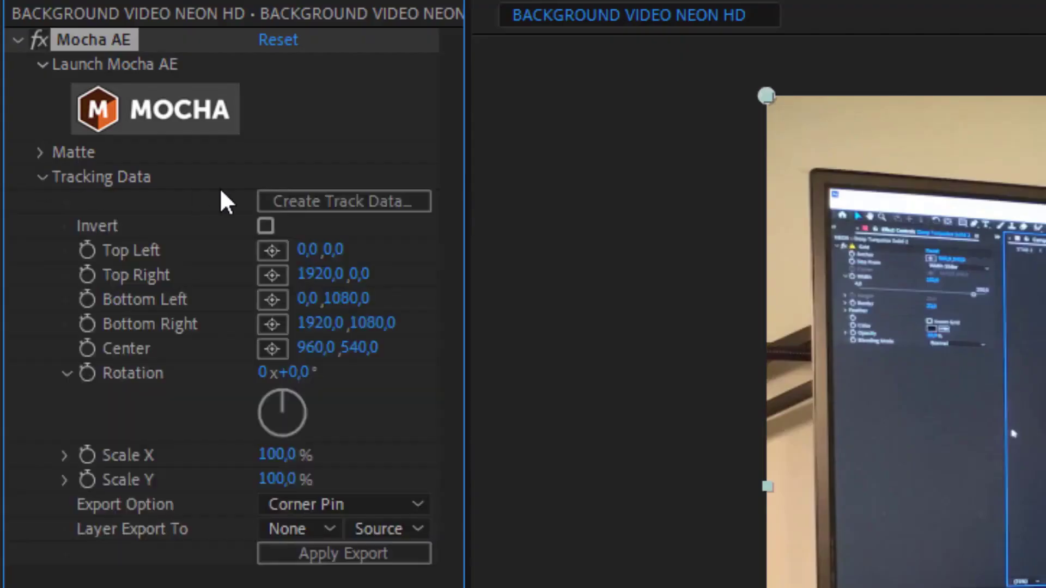
pyautogui.click(341, 206)
pyautogui.click(512, 248)
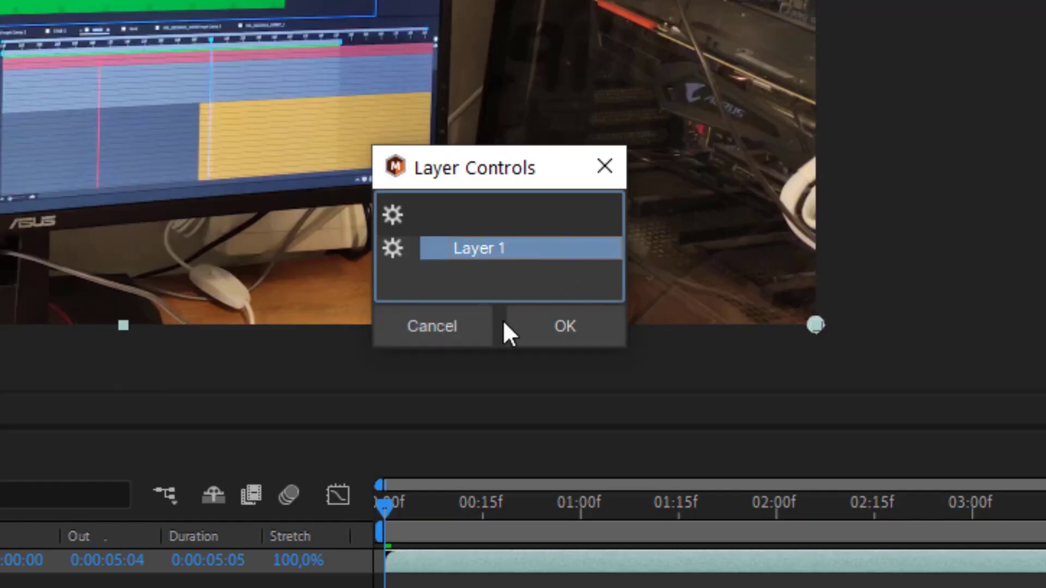
pyautogui.click(537, 333)
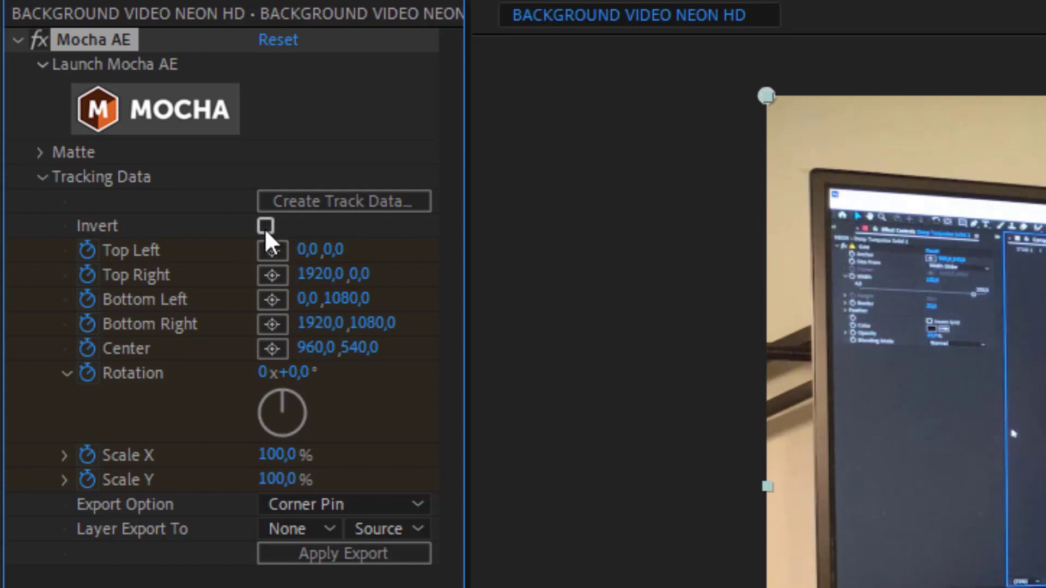
pyautogui.click(265, 225)
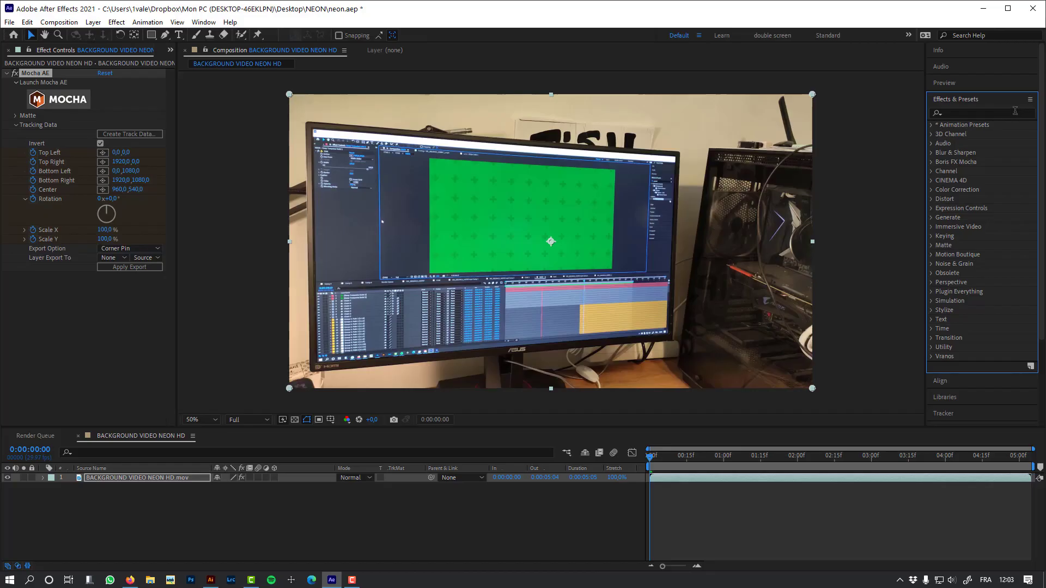
# - Apply CC Power Pin (searched as 'cc po') to the background layer and reveal its effects in the timeline
pyautogui.click(1015, 111)
pyautogui.write('cc po')
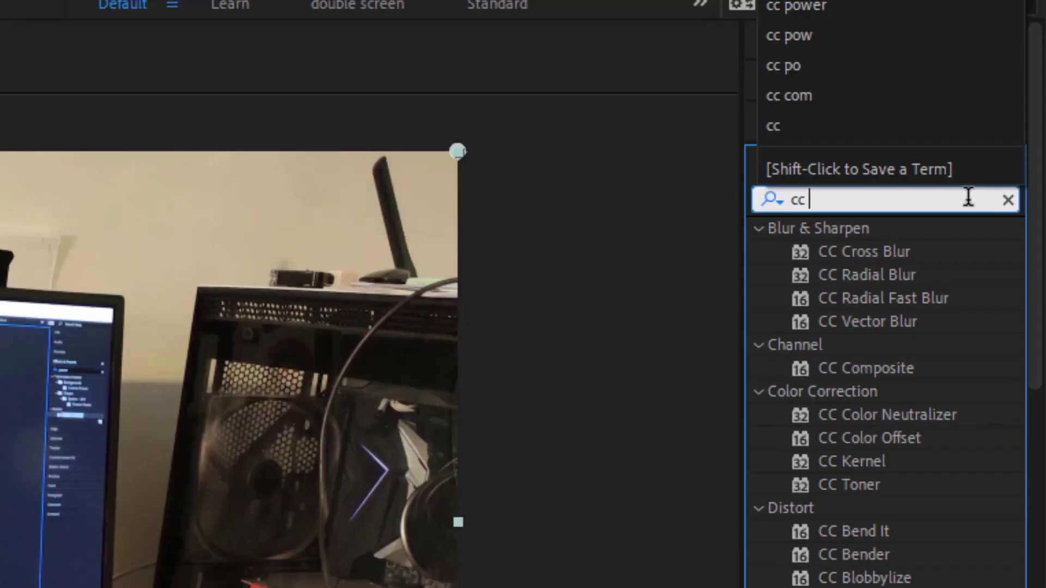
pyautogui.click(865, 252)
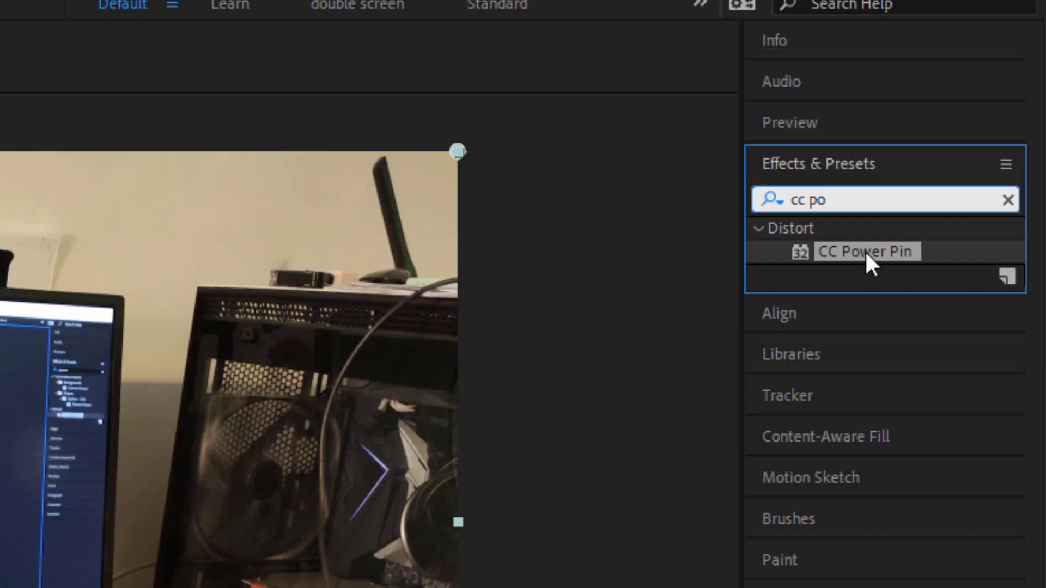
pyautogui.moveTo(864, 250); pyautogui.dragTo(762, 309)
pyautogui.moveTo(934, 156); pyautogui.dragTo(98, 357)
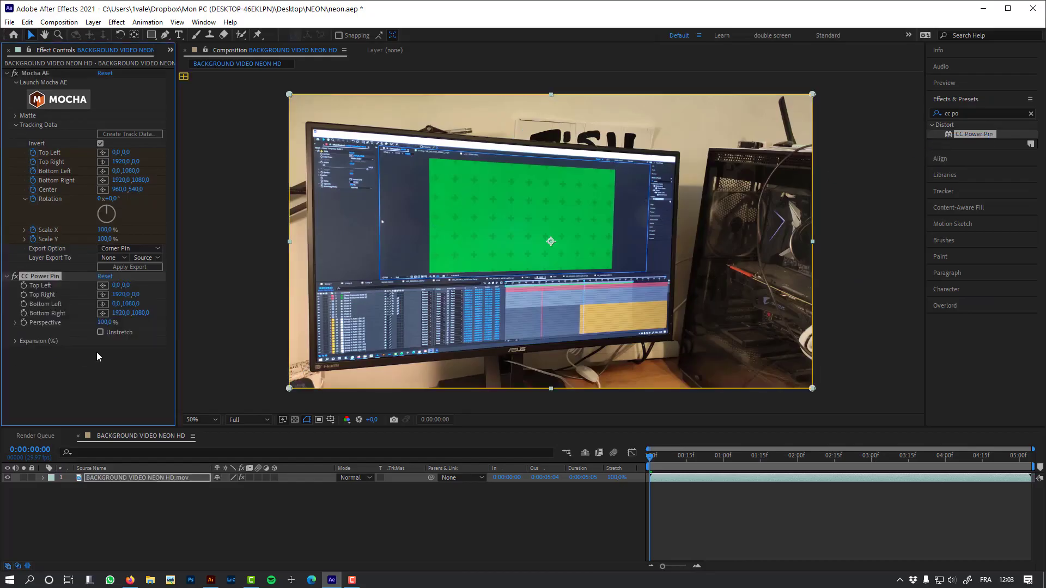
pyautogui.click(45, 478)
pyautogui.click(52, 487)
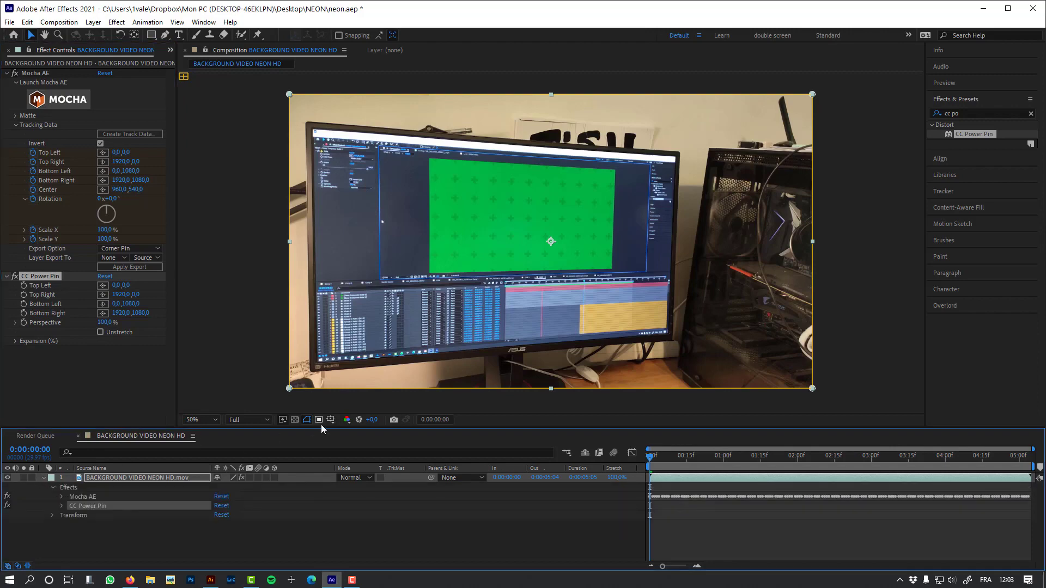
pyautogui.moveTo(327, 427); pyautogui.dragTo(327, 194)
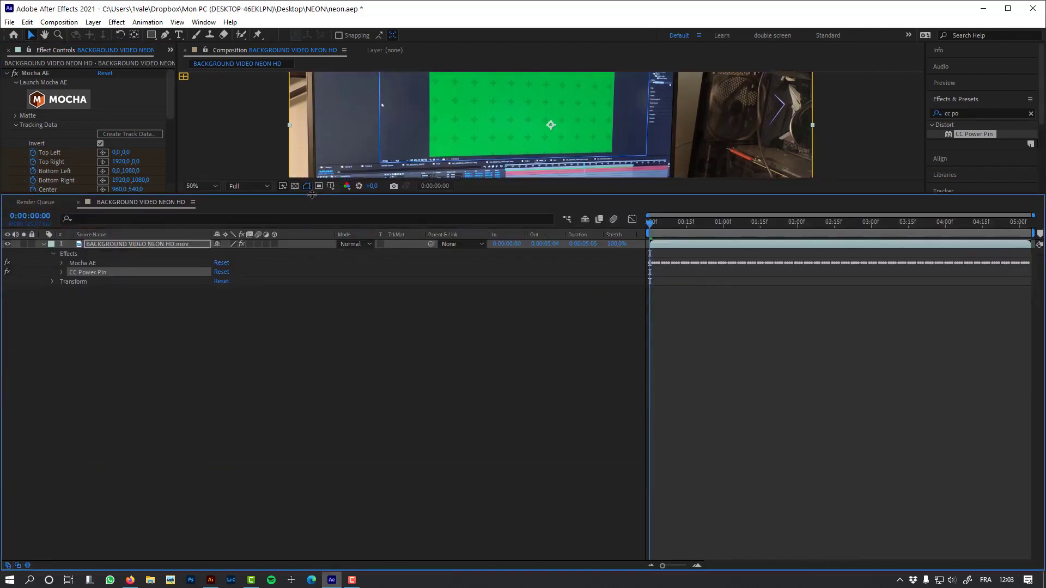
# - Pick-whip CC Power Pin's Top Left, Top Right, Bottom Left and Bottom Right to Mocha's tracked corners
pyautogui.click(62, 272)
pyautogui.click(62, 263)
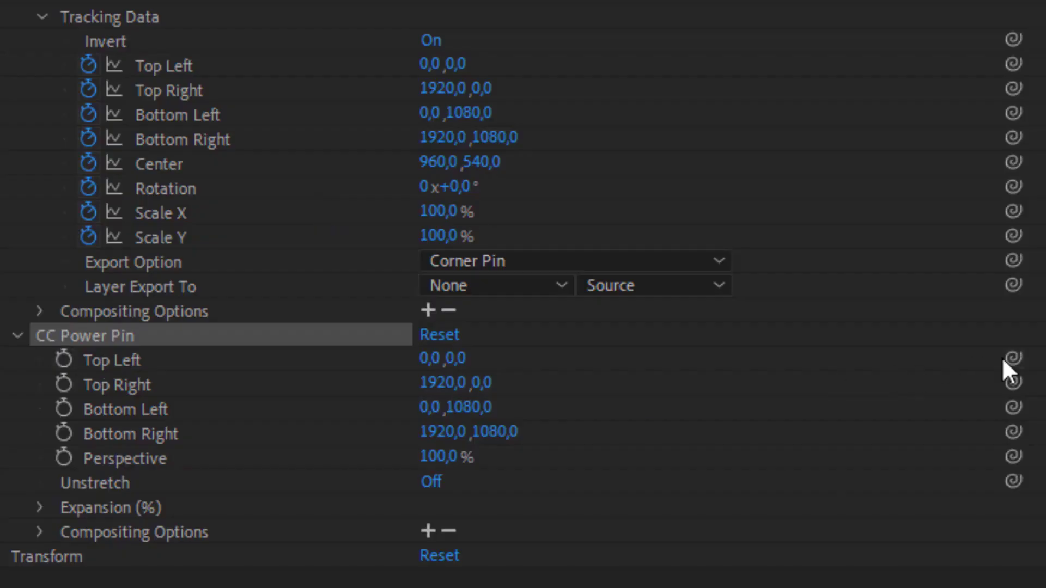
pyautogui.moveTo(1002, 359); pyautogui.dragTo(164, 65)
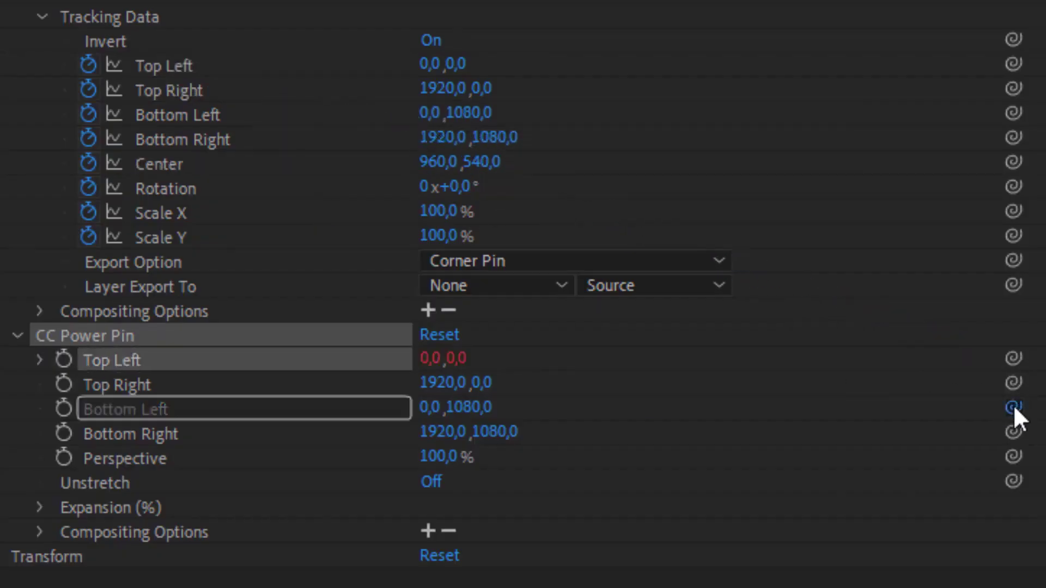
pyautogui.moveTo(1013, 408); pyautogui.dragTo(178, 114)
pyautogui.moveTo(1014, 383); pyautogui.dragTo(276, 93)
pyautogui.moveTo(1013, 407); pyautogui.dragTo(241, 115)
pyautogui.moveTo(1013, 431); pyautogui.dragTo(245, 139)
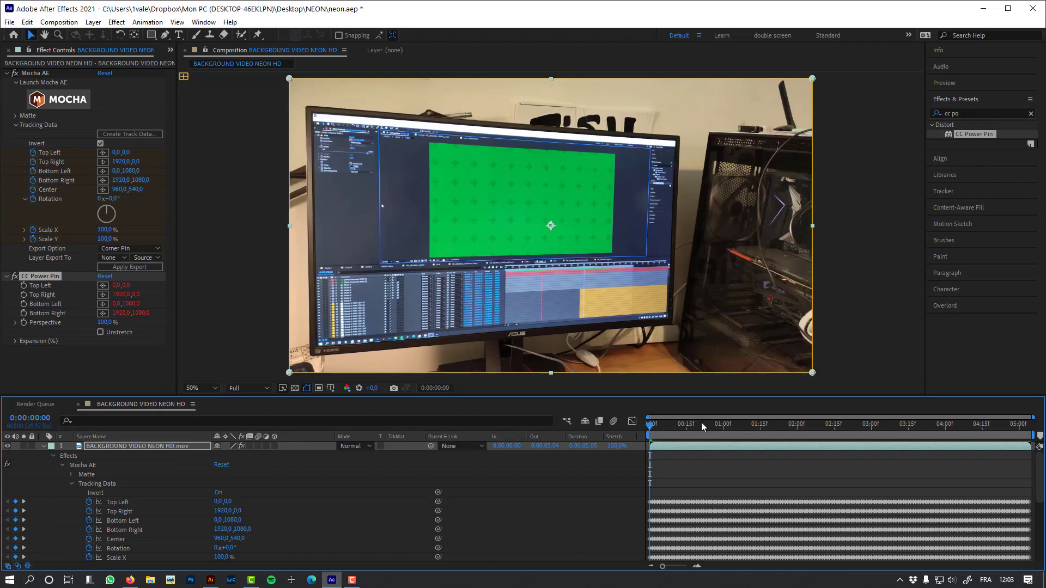
# - Scrub to about 0:00:02:21 to check the stabilization, then return to the start
pyautogui.moveTo(702, 423); pyautogui.dragTo(849, 423)
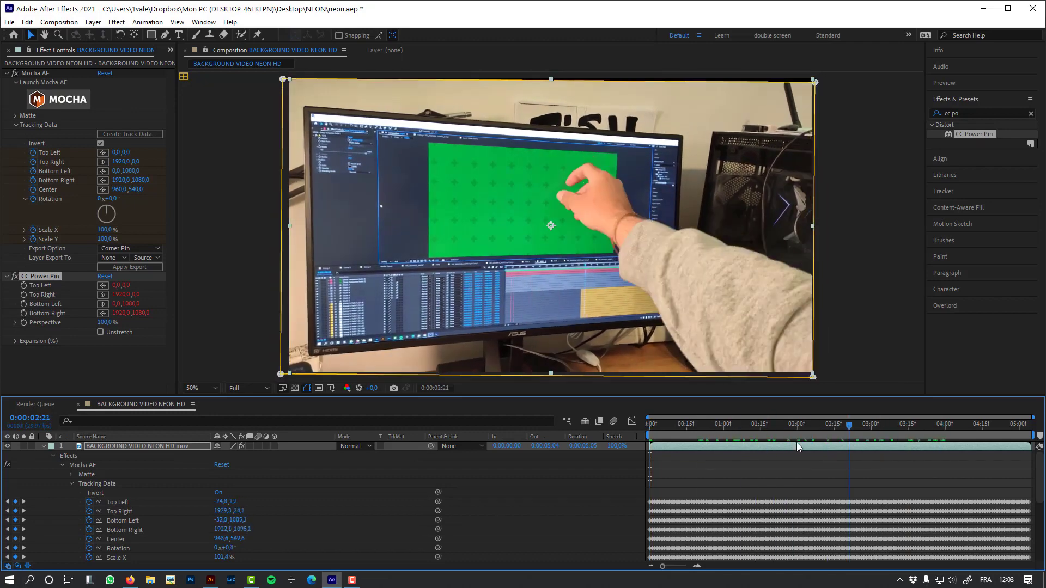
pyautogui.press('Home')
pyautogui.click(562, 479)
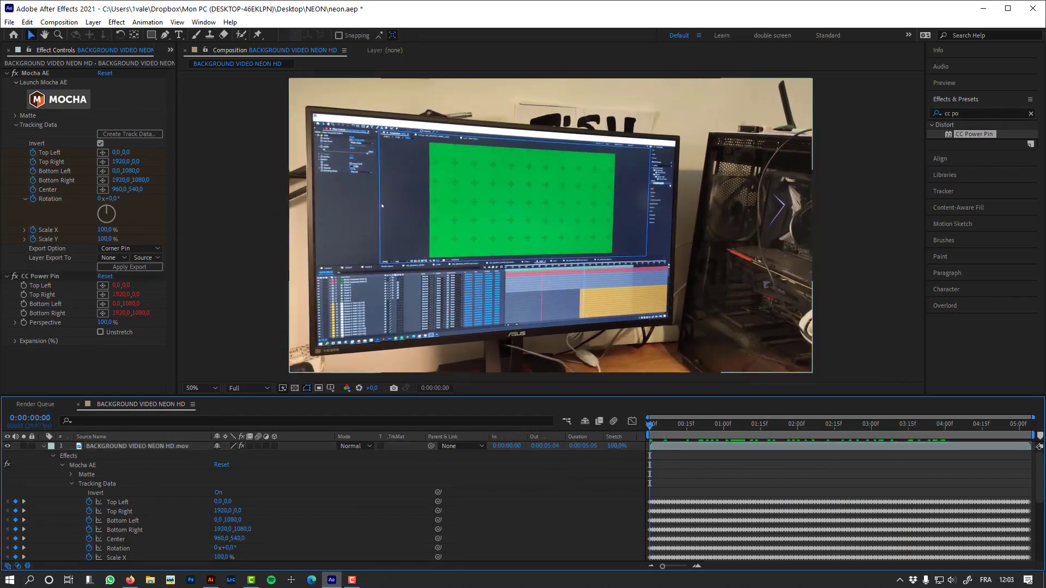
# - Rename the tracked composition with the STAB prefix in Composition Settings
pyautogui.click(44, 446)
pyautogui.hotkey('ctrl', 'k')
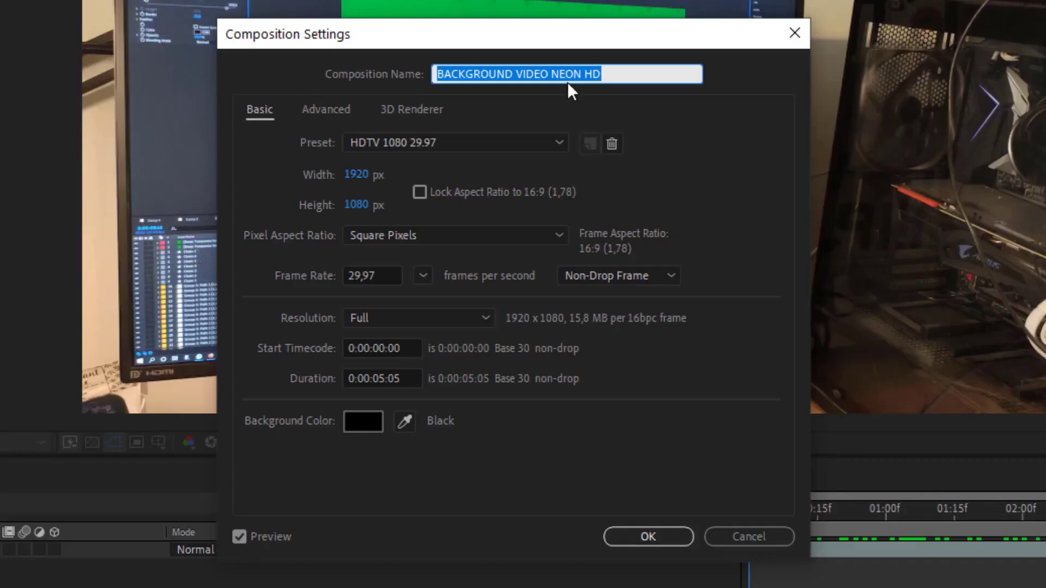
pyautogui.click(549, 187)
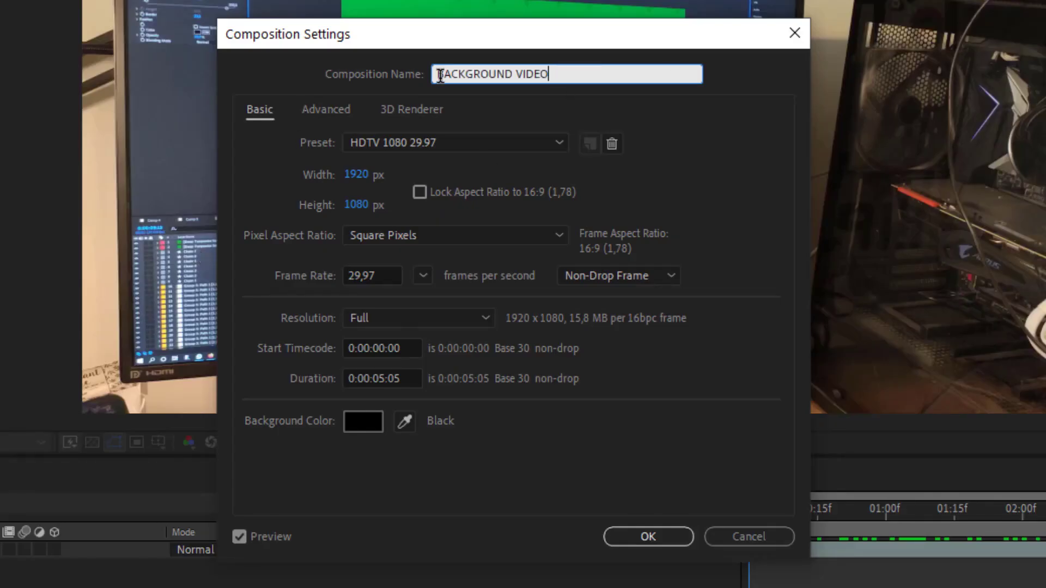
pyautogui.write('STAB')
pyautogui.press('Return')
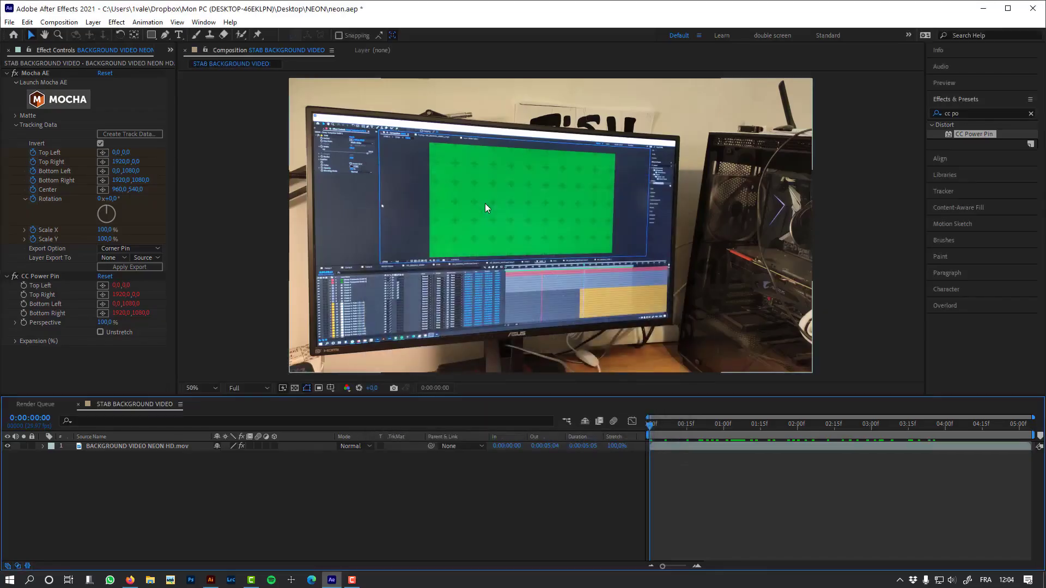
# - Make one new composition from the footage and STAB precomp, with STAB above the original footage
pyautogui.click(170, 49)
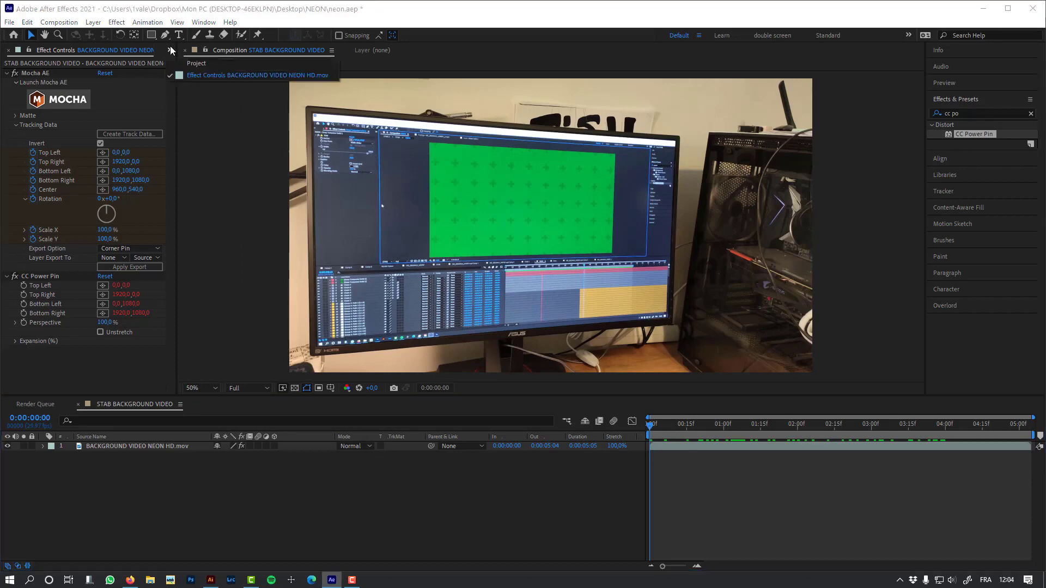
pyautogui.click(185, 63)
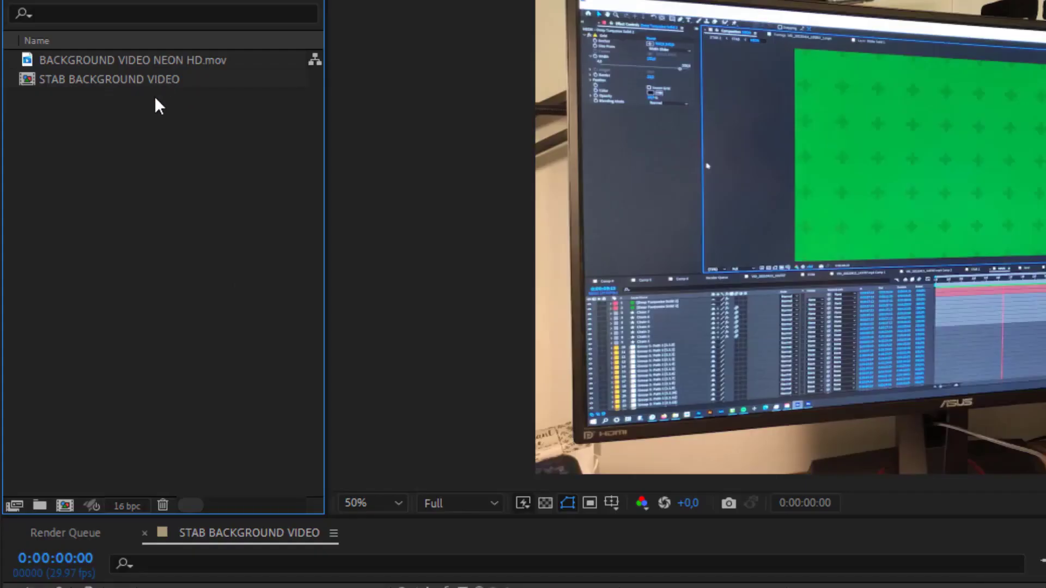
pyautogui.hotkey('ctrl', 'a')
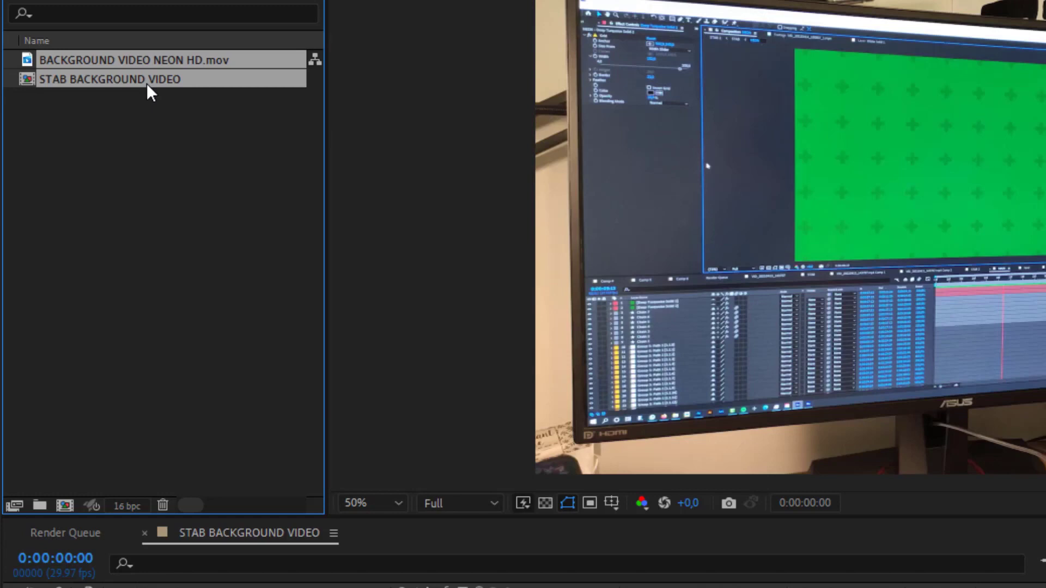
pyautogui.moveTo(147, 84); pyautogui.dragTo(65, 501)
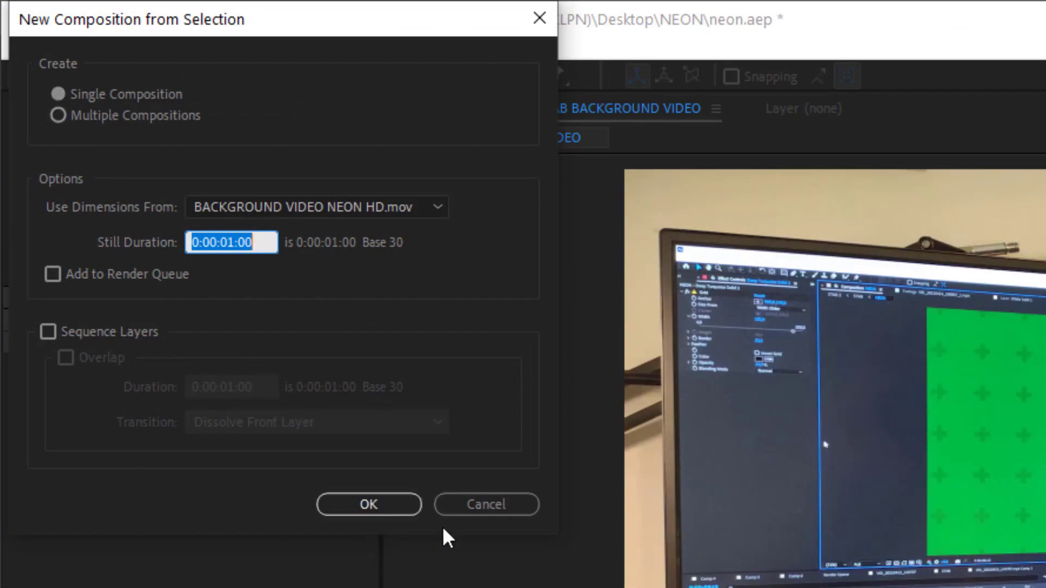
pyautogui.click(417, 505)
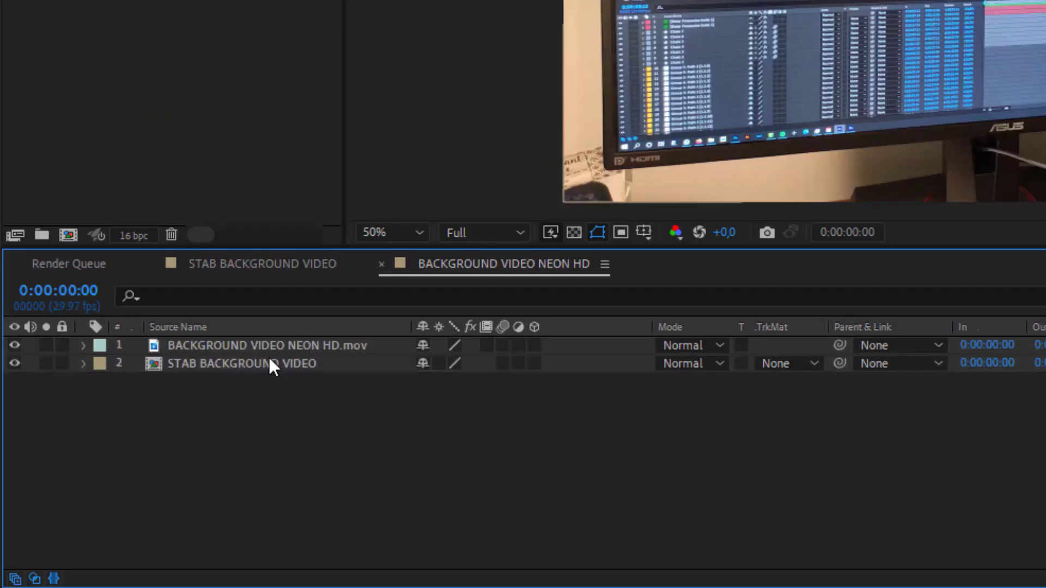
pyautogui.moveTo(270, 347); pyautogui.dragTo(395, 400)
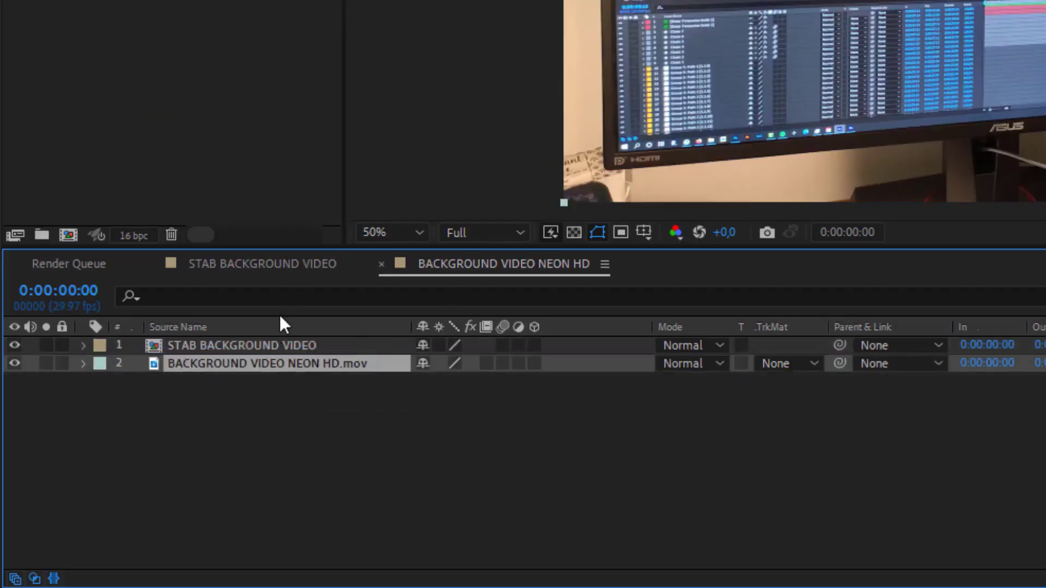
# - Copy Mocha AE and CC Power Pin from the precomp's footage onto the STAB BACKGROUND VIDEO layer
pyautogui.doubleClick(254, 348)
pyautogui.click(243, 349)
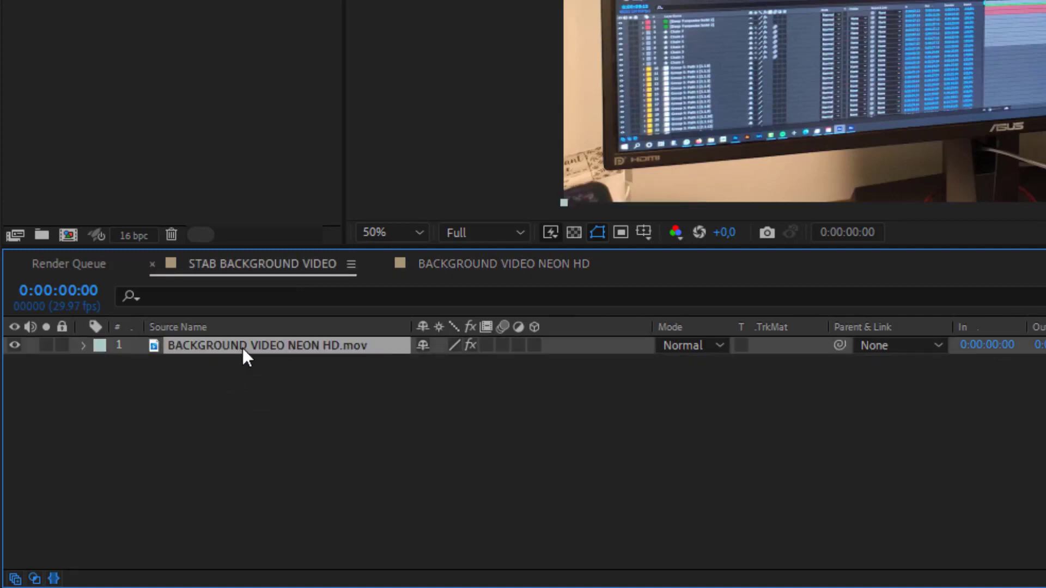
pyautogui.press('e')
pyautogui.moveTo(202, 410); pyautogui.dragTo(218, 364)
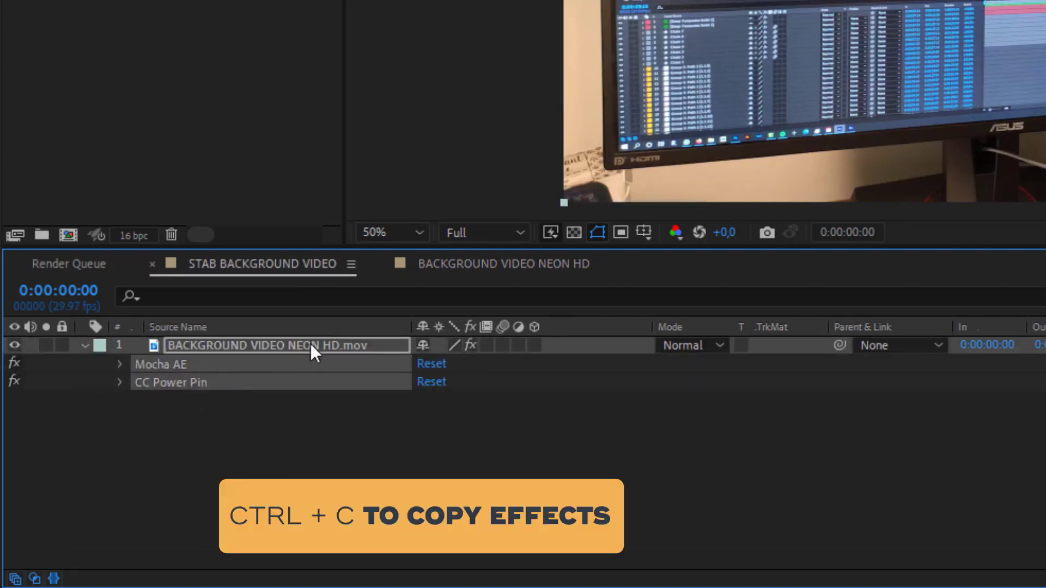
pyautogui.click(479, 266)
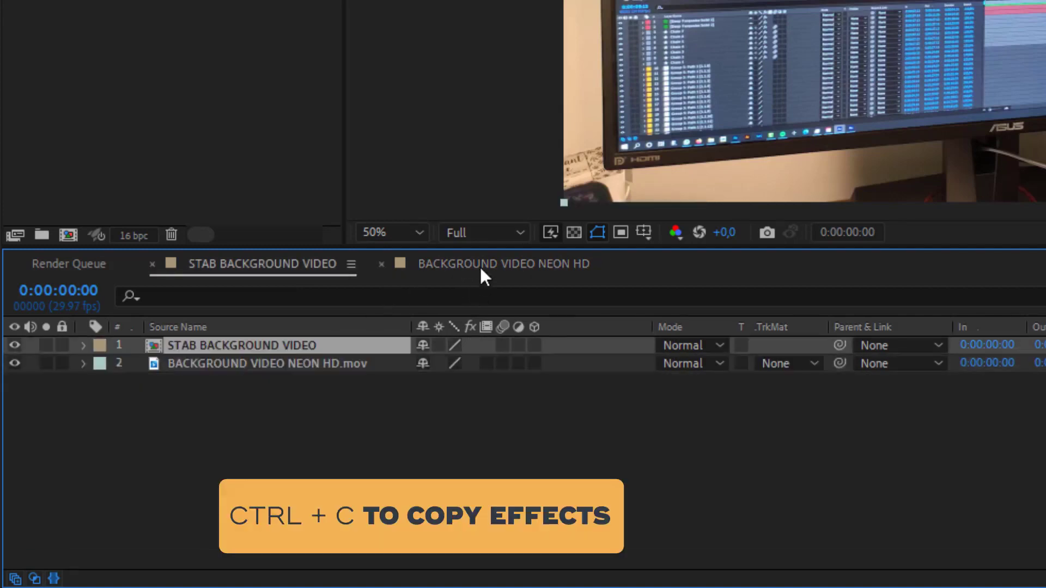
pyautogui.click(228, 343)
pyautogui.hotkey('ctrl', 'v')
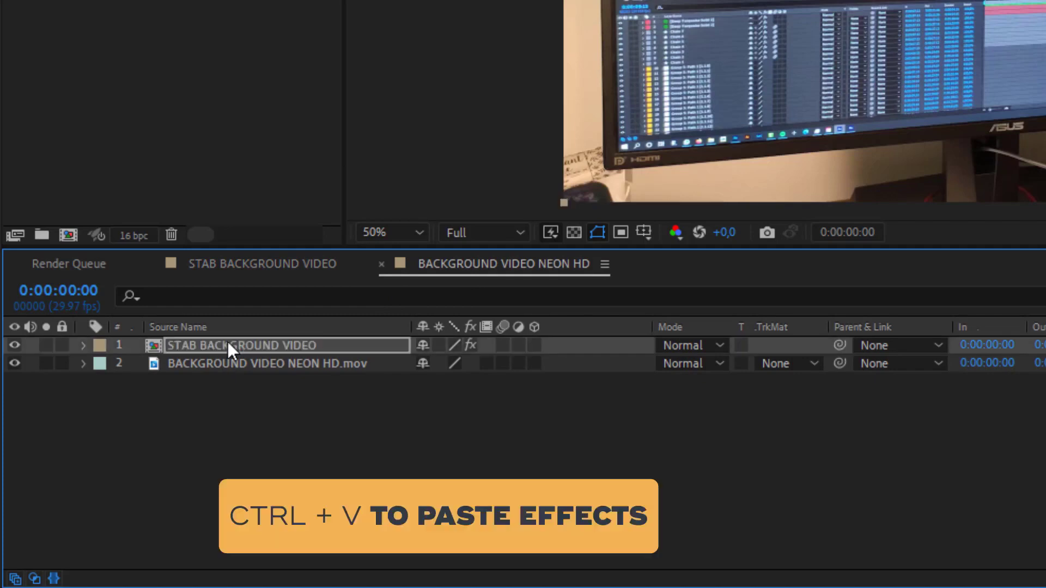
# - Turn on CC Power Pin's Unstretch and preview the stabilized shot from the first frame
pyautogui.click(96, 50)
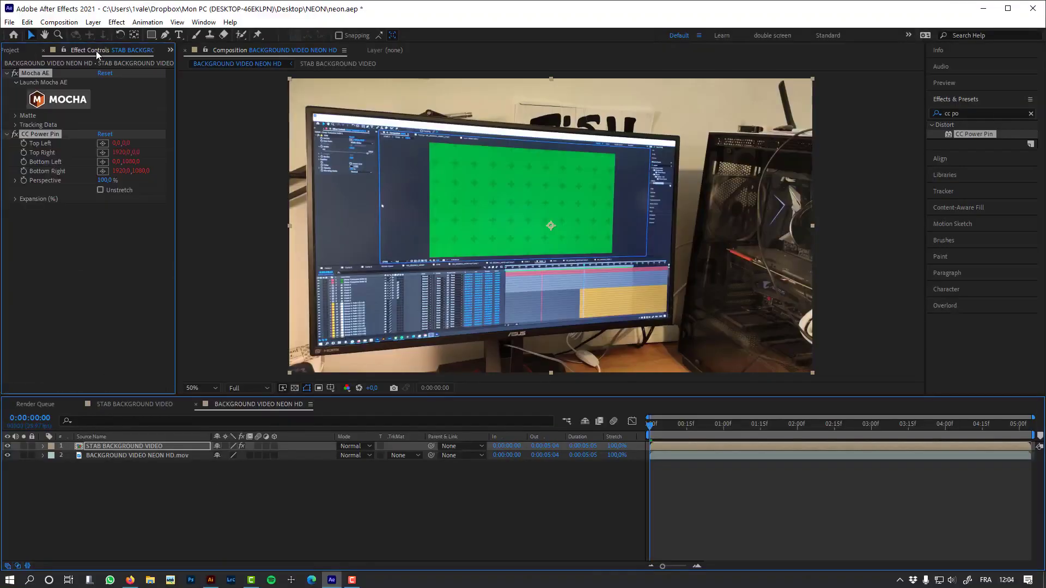
pyautogui.click(100, 190)
pyautogui.moveTo(672, 424); pyautogui.dragTo(547, 513)
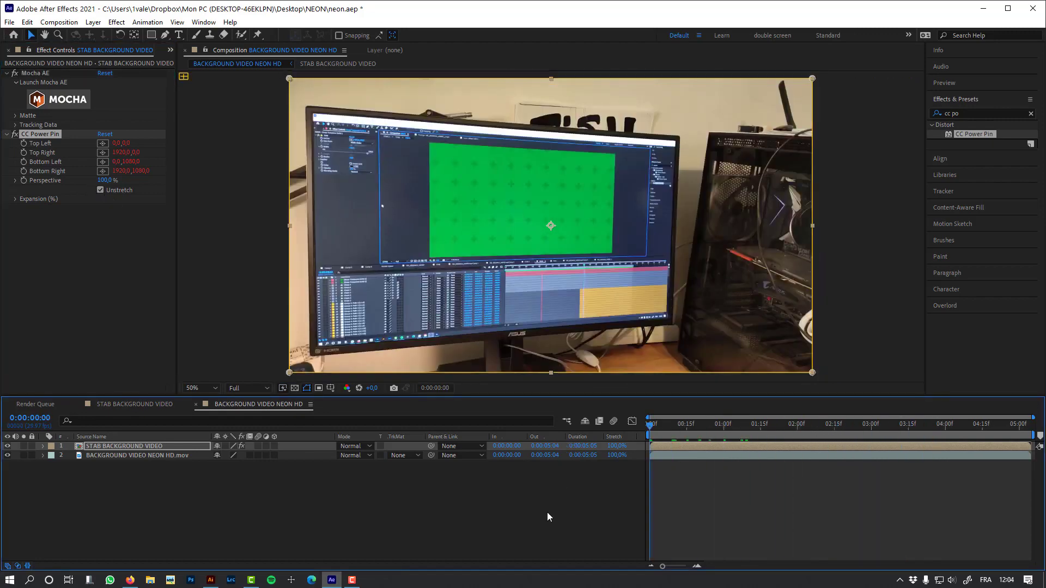
pyautogui.click(547, 512)
pyautogui.press('space')
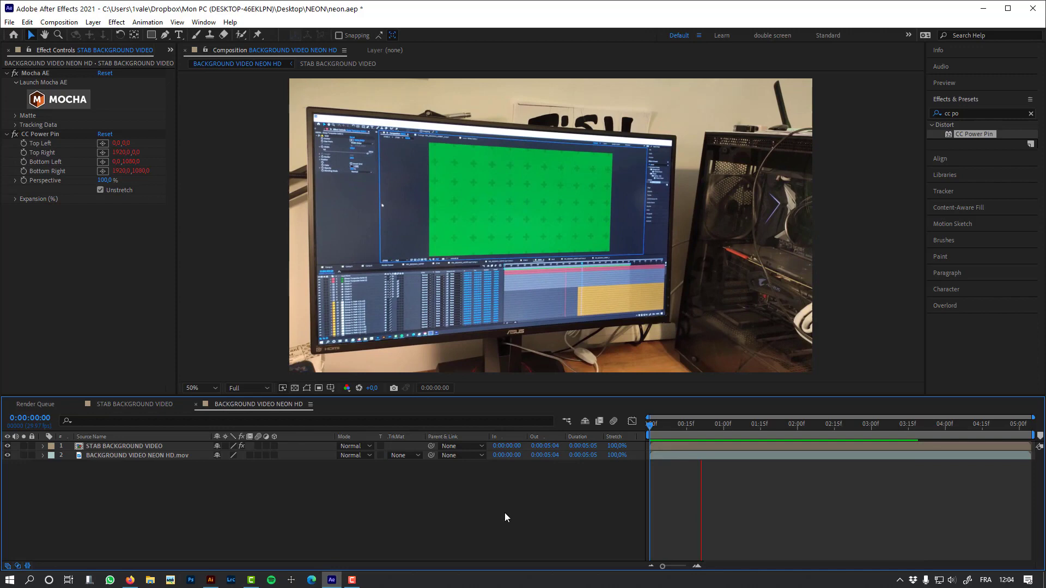
pyautogui.press('space')
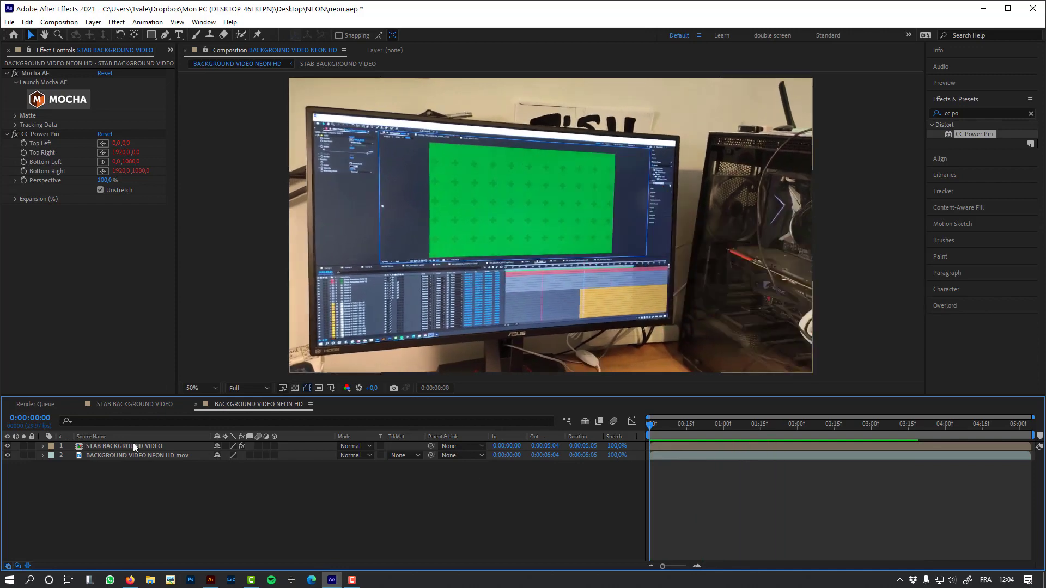
# - Inside the STAB precomp, pre-compose the footage layer as KEY SCREEN
pyautogui.doubleClick(133, 444)
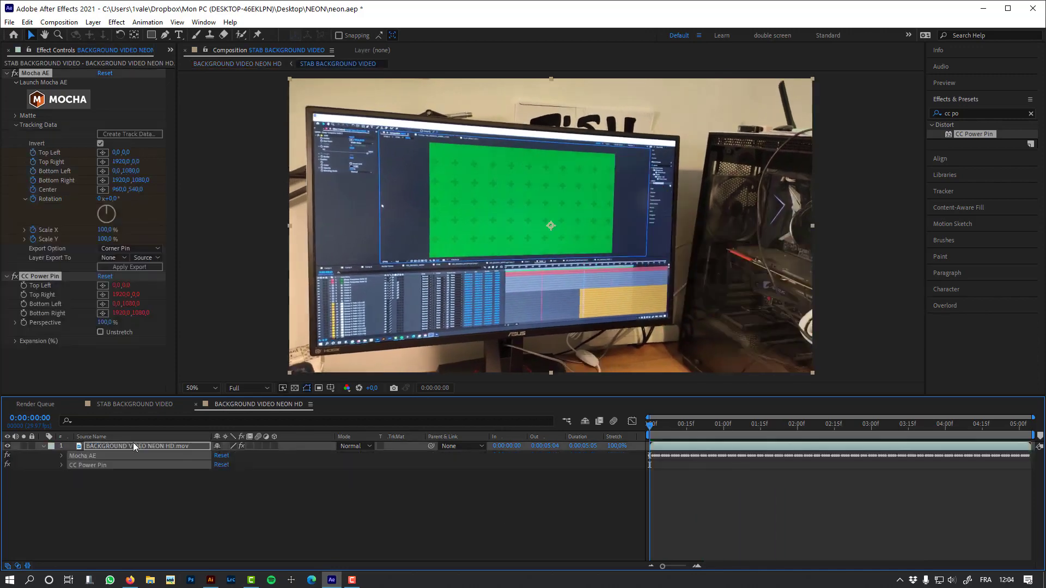
pyautogui.click(43, 445)
pyautogui.click(160, 444)
pyautogui.hotkey('ctrl', 'shift', 'c')
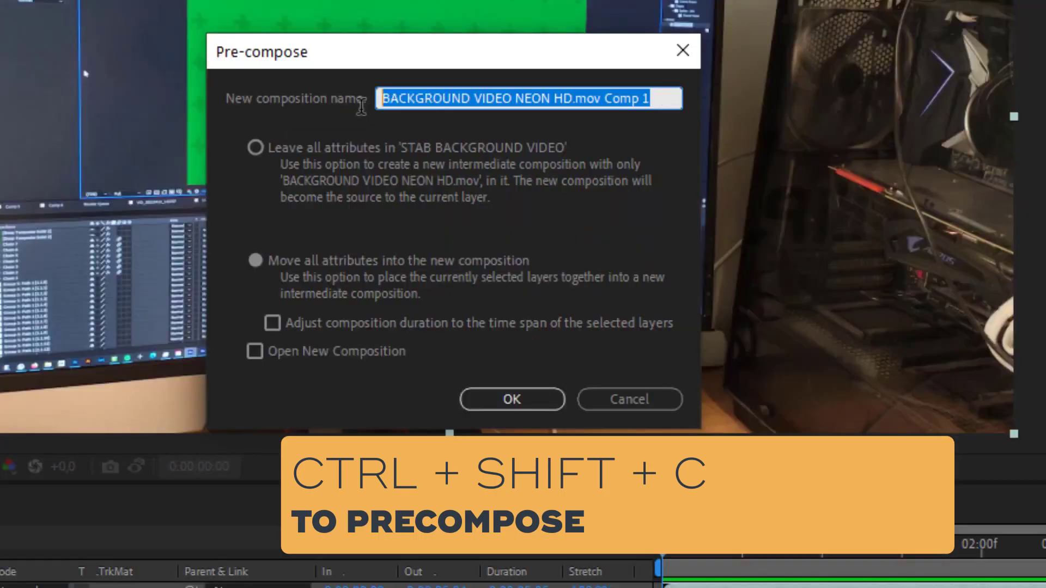
pyautogui.write('KEY SCREEN')
pyautogui.press('Return')
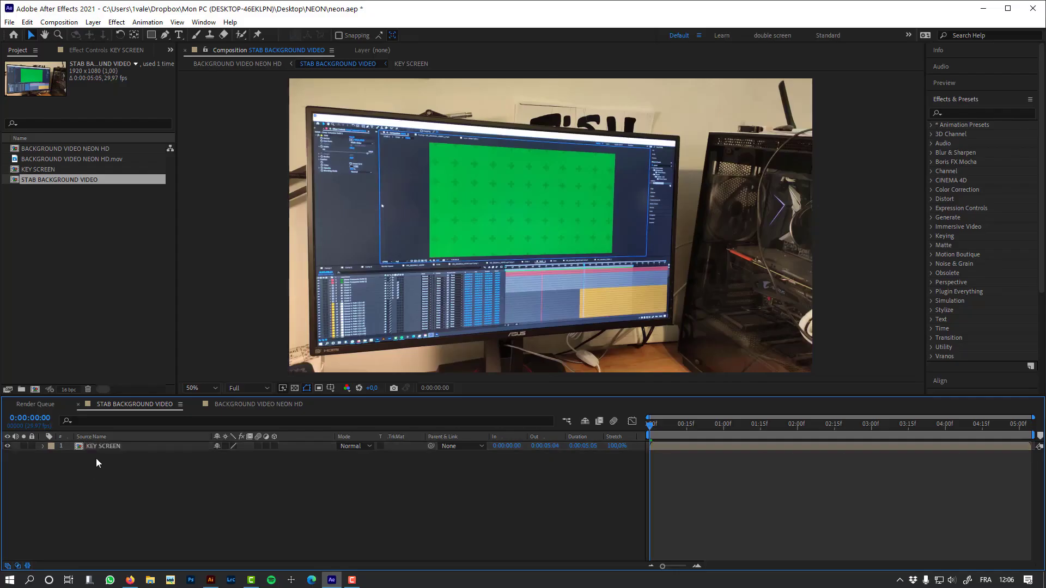
# - Draw a Pen mask around the monitor's green screen
pyautogui.click(166, 37)
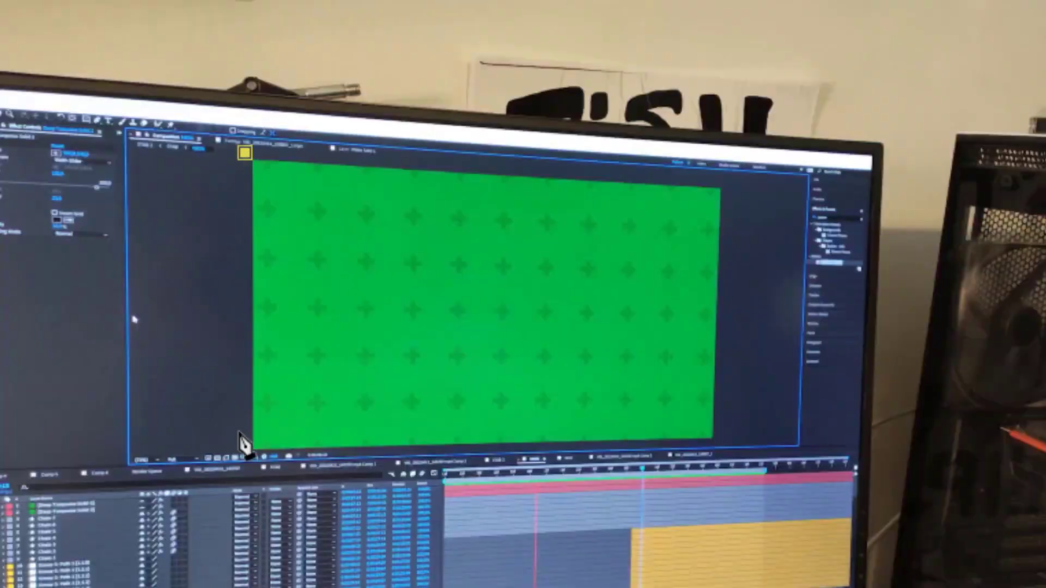
pyautogui.click(243, 459)
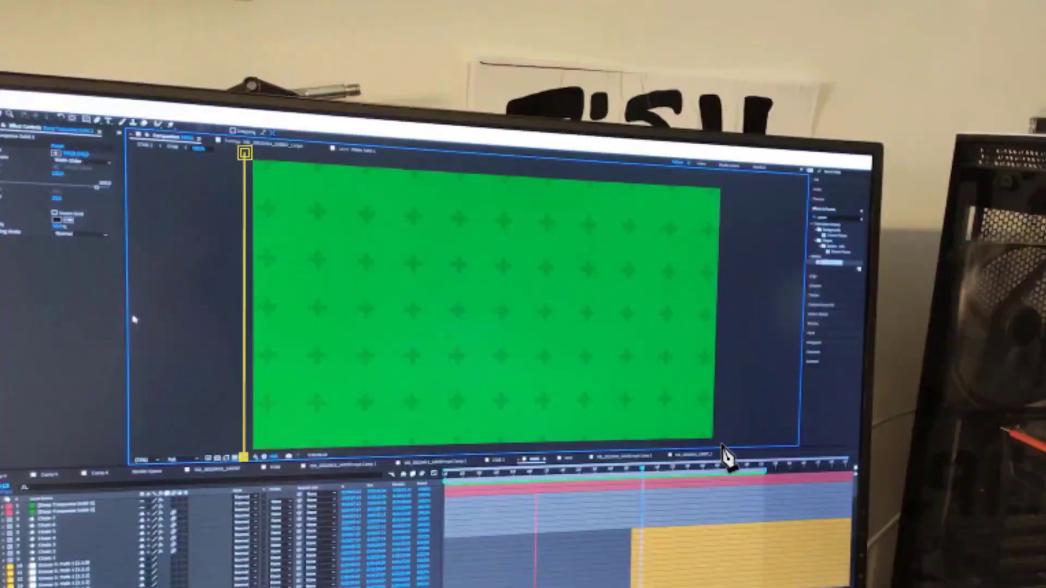
pyautogui.click(720, 444)
pyautogui.click(725, 182)
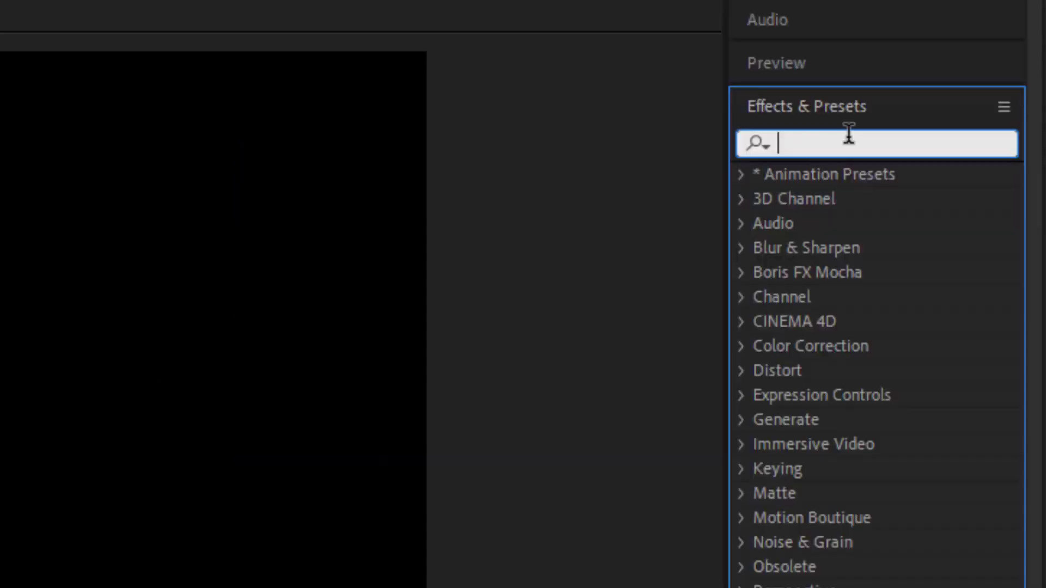
# - Apply Keylight to KEY SCREEN and eyedrop the green as the Screen Colour
pyautogui.write('key')
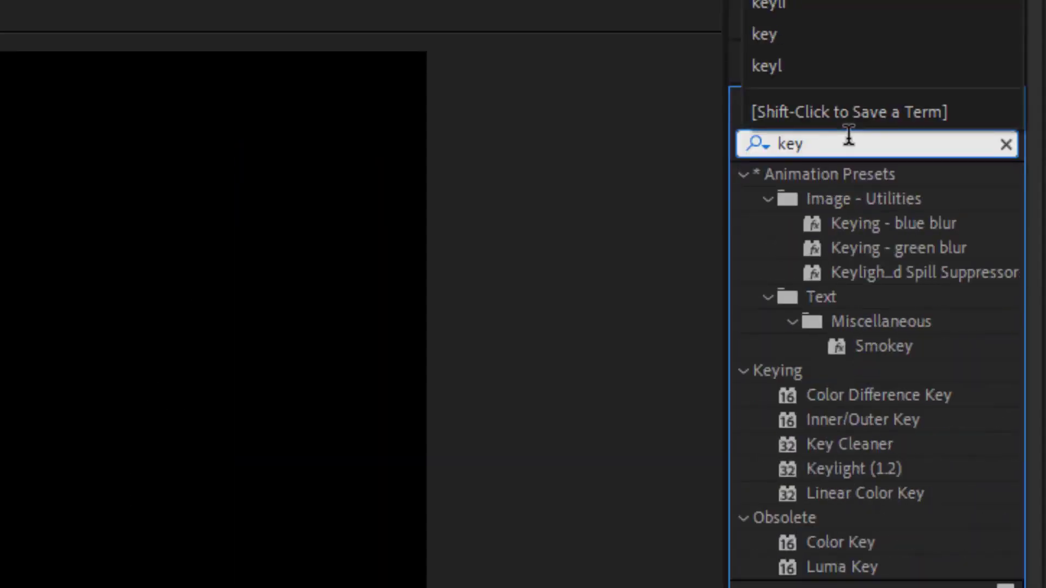
pyautogui.doubleClick(859, 470)
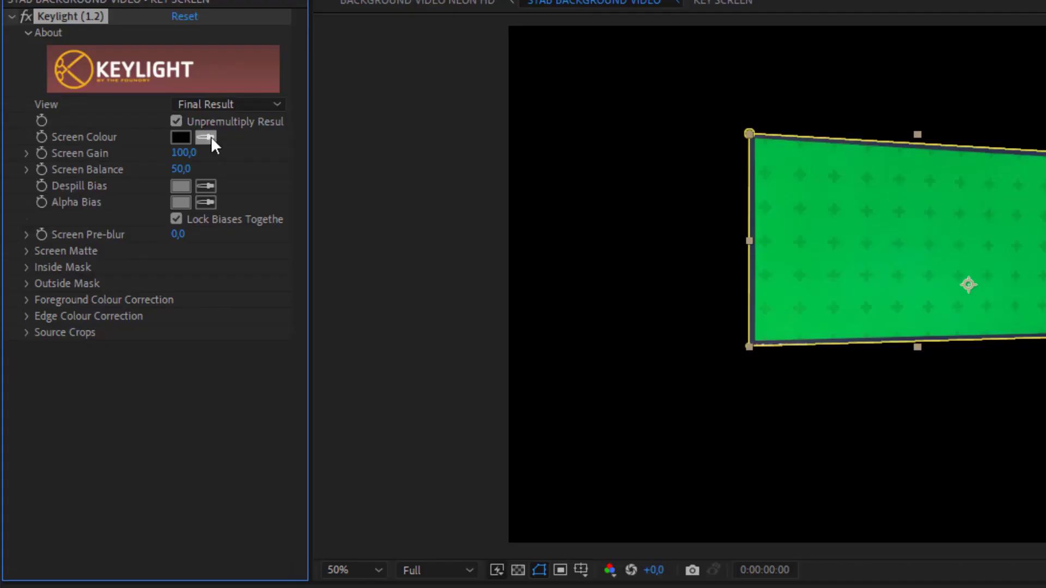
pyautogui.click(784, 193)
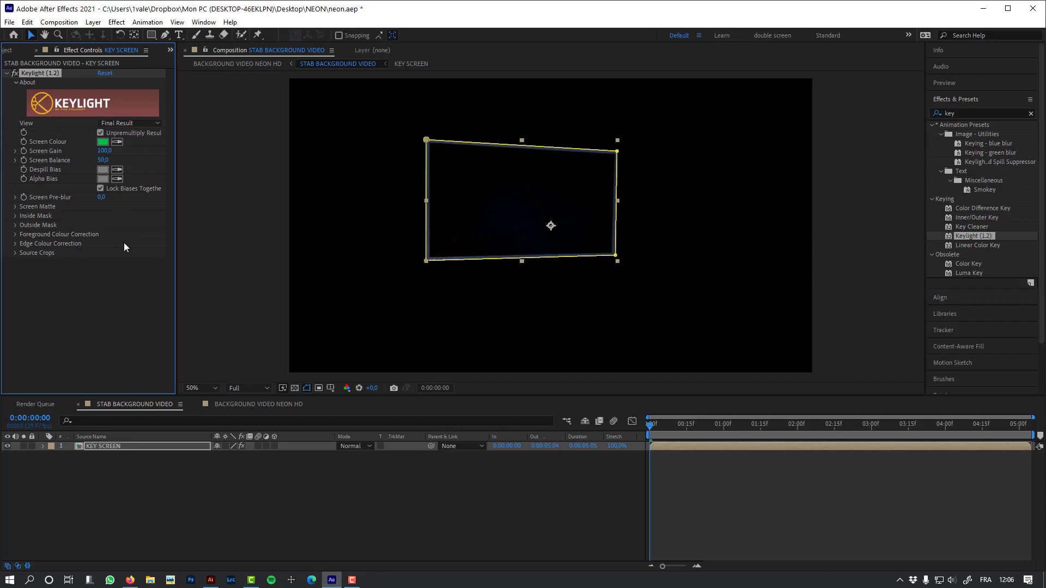
# - Assign the mask in Keylight's compositing options and show transparency as a checkerboard
pyautogui.click(43, 447)
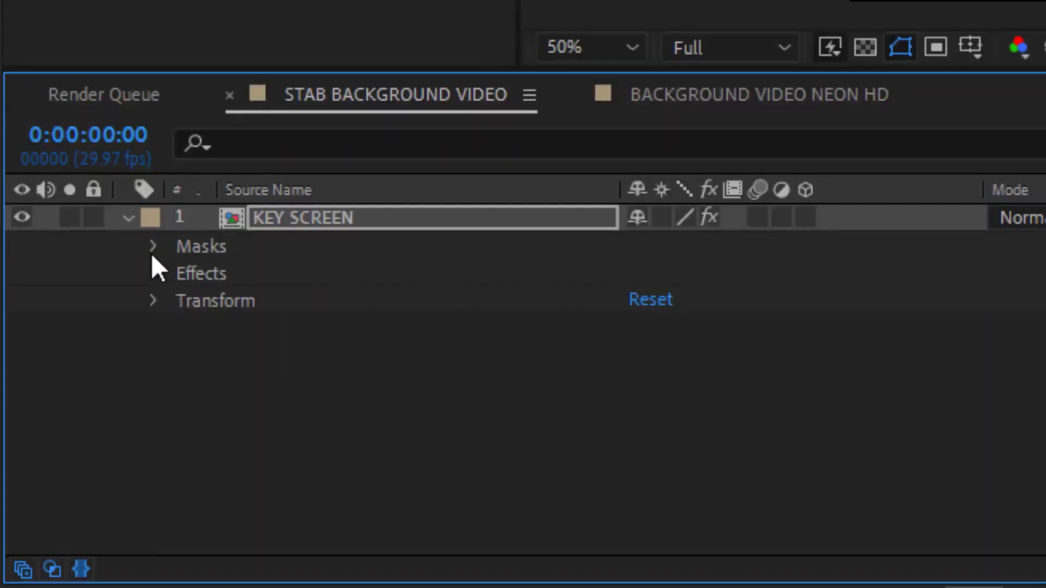
pyautogui.click(155, 274)
pyautogui.click(181, 303)
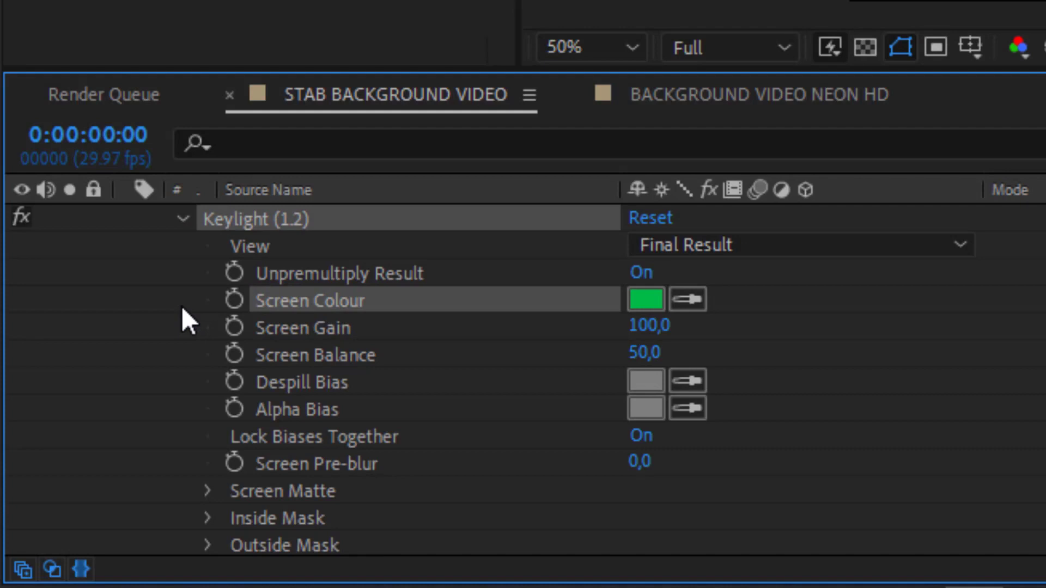
pyautogui.scroll(-3, 395, 506)
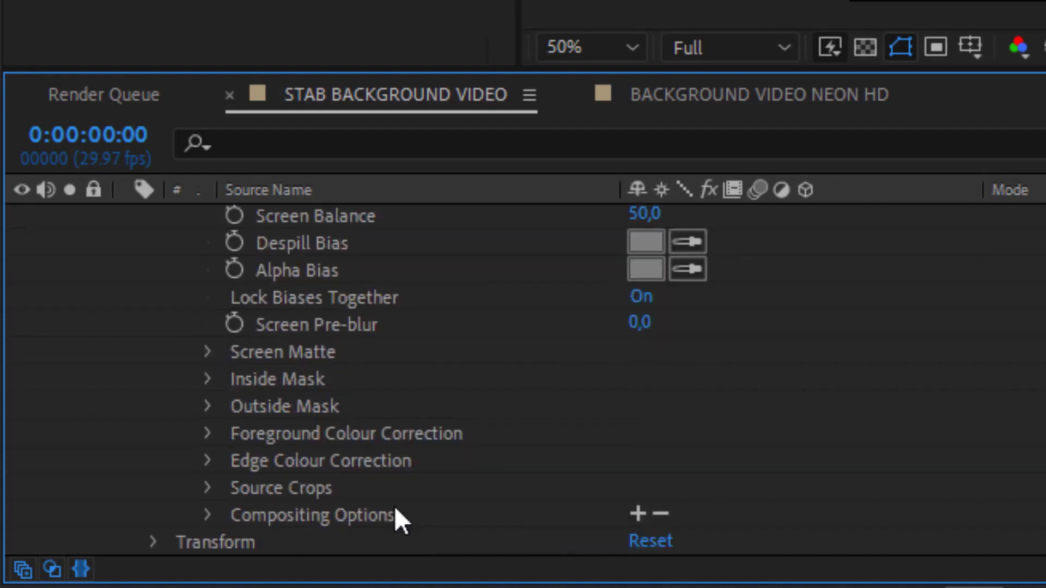
pyautogui.click(641, 512)
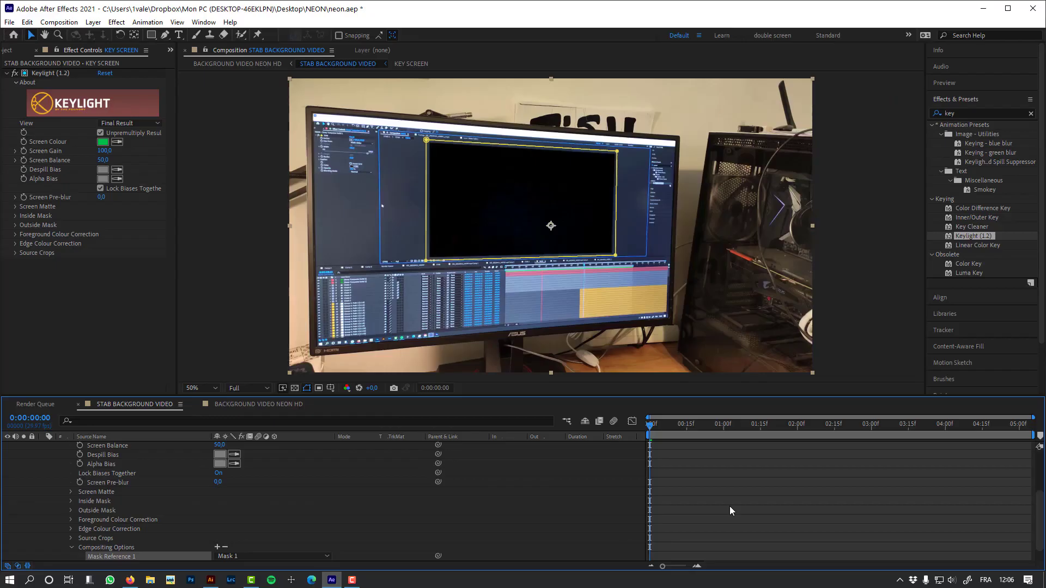
pyautogui.click(730, 506)
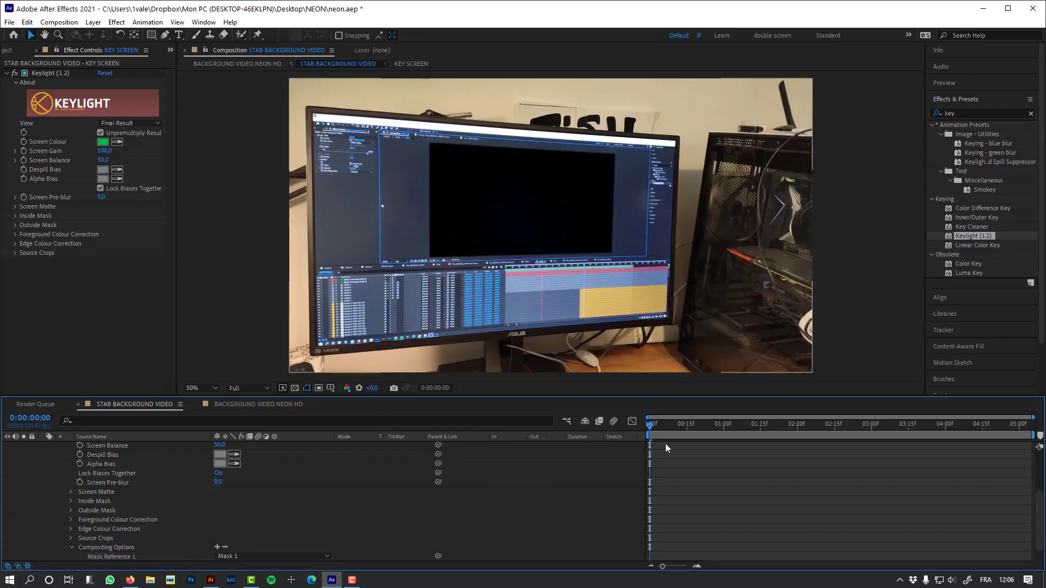
pyautogui.scroll(1, 441, 244)
pyautogui.scroll(-1, 443, 247)
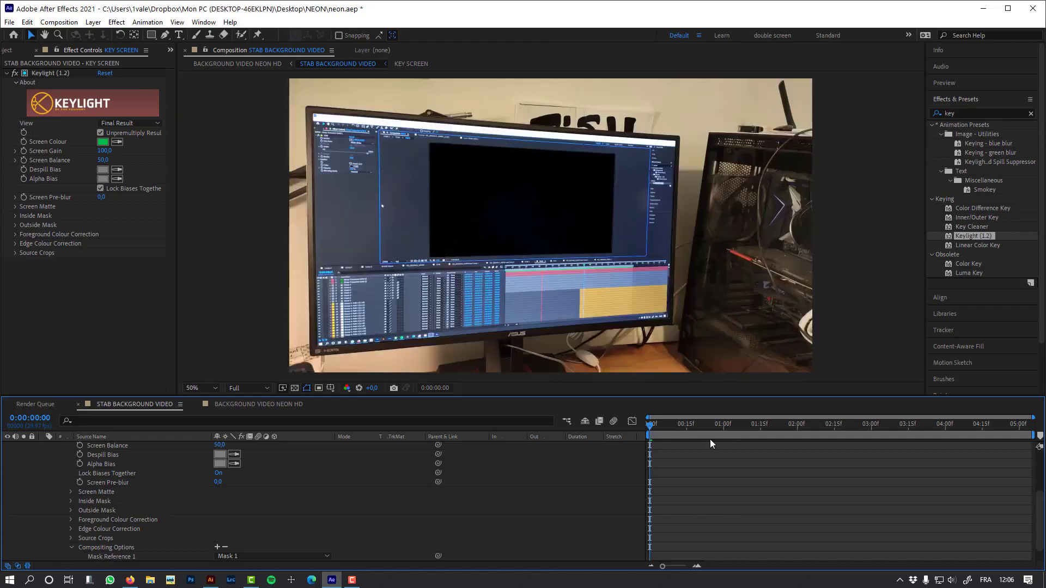
pyautogui.moveTo(678, 427); pyautogui.dragTo(777, 426)
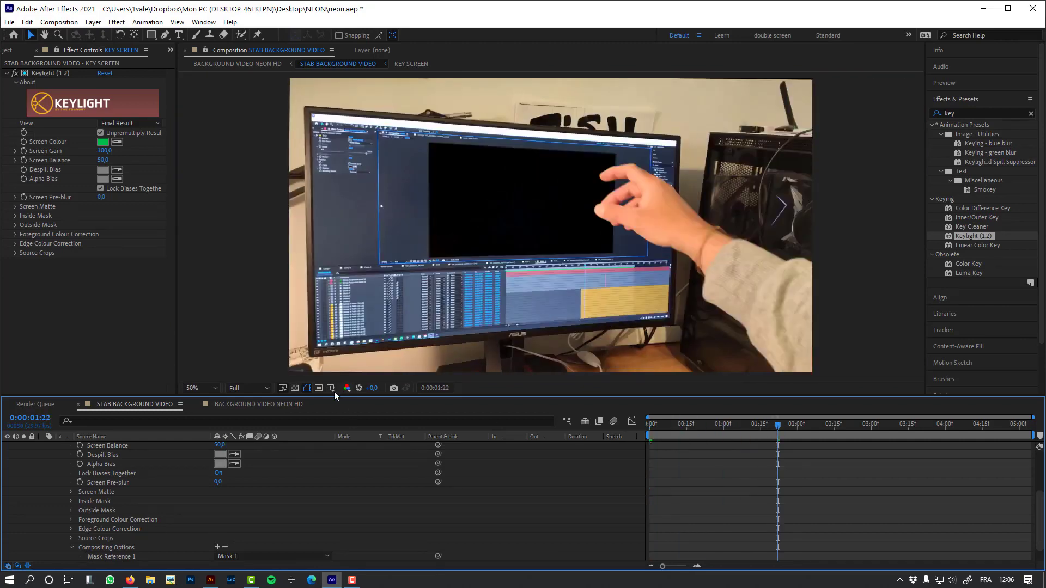
pyautogui.click(294, 388)
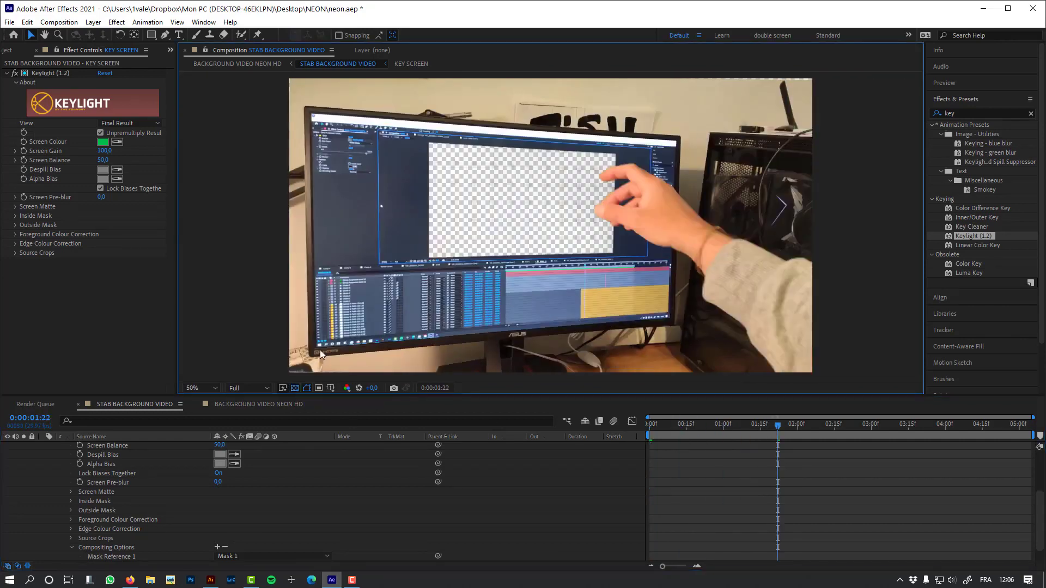
pyautogui.scroll(1, 415, 211)
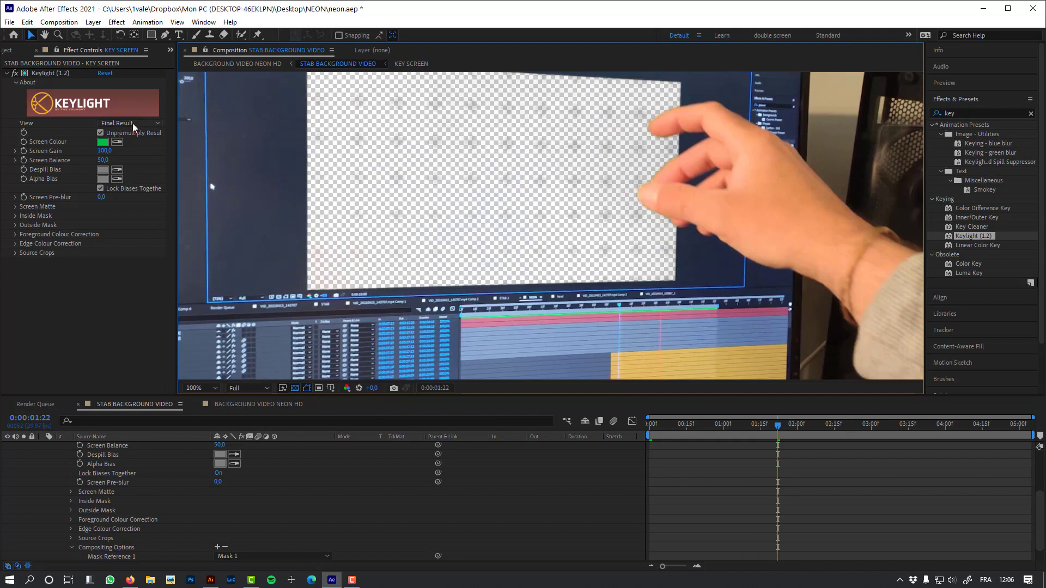
# - Raise Keylight's Screen Gain while viewing the Screen Matte, then check the Final Result across the shot
pyautogui.click(132, 123)
pyautogui.click(169, 184)
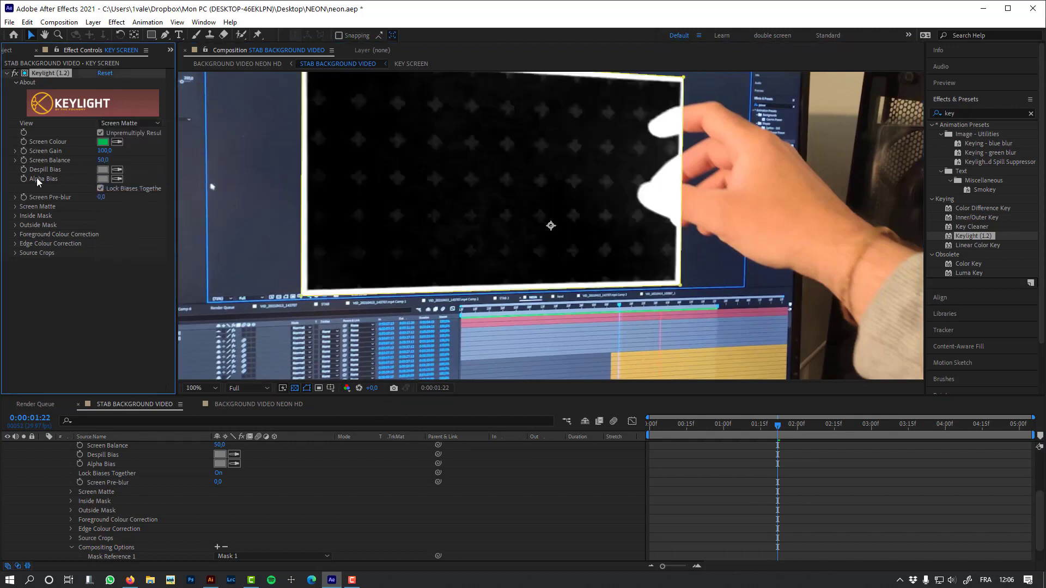
pyautogui.moveTo(104, 151)
pyautogui.mouseDown()
pyautogui.moveTo(135, 152)
pyautogui.moveTo(120, 151)
pyautogui.mouseUp()
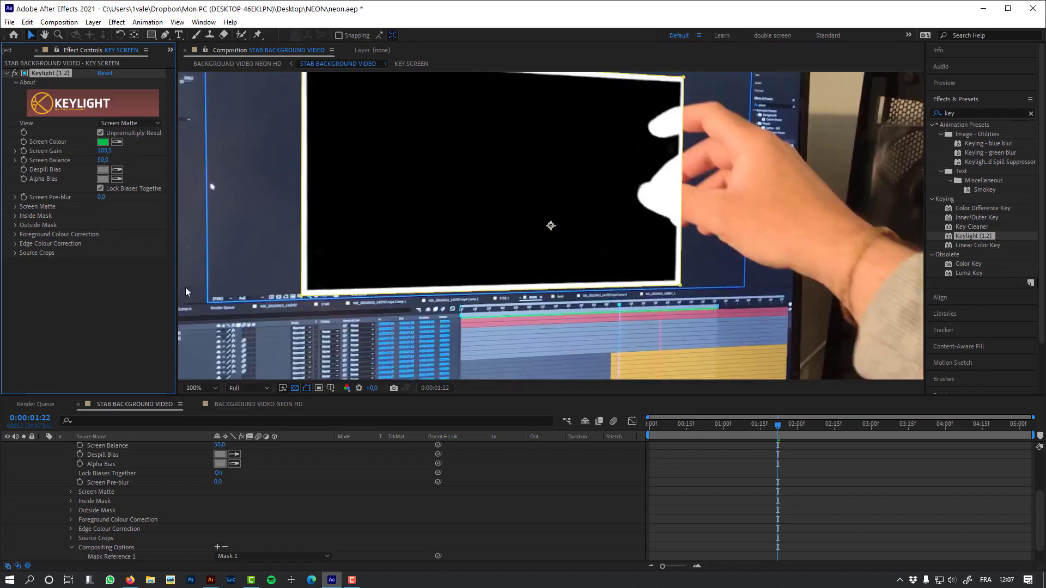
pyautogui.click(125, 123)
pyautogui.click(135, 253)
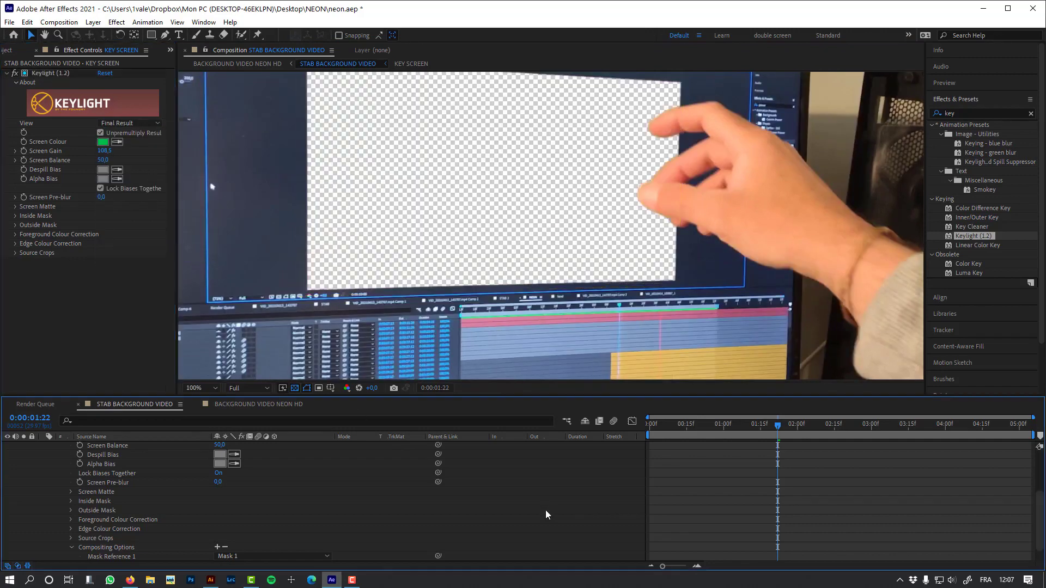
pyautogui.scroll(-2, 478, 293)
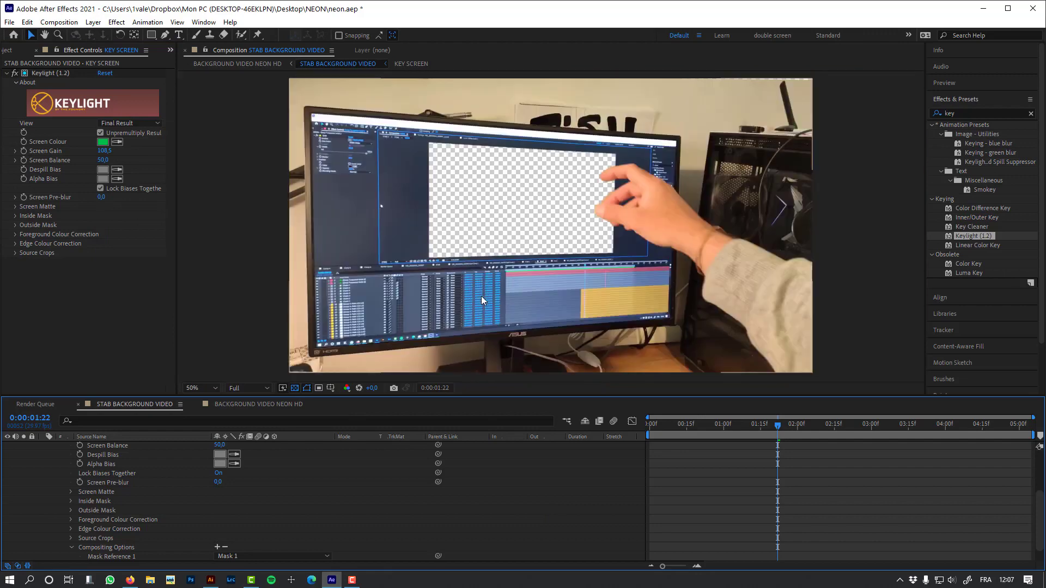
pyautogui.moveTo(726, 426); pyautogui.dragTo(674, 431)
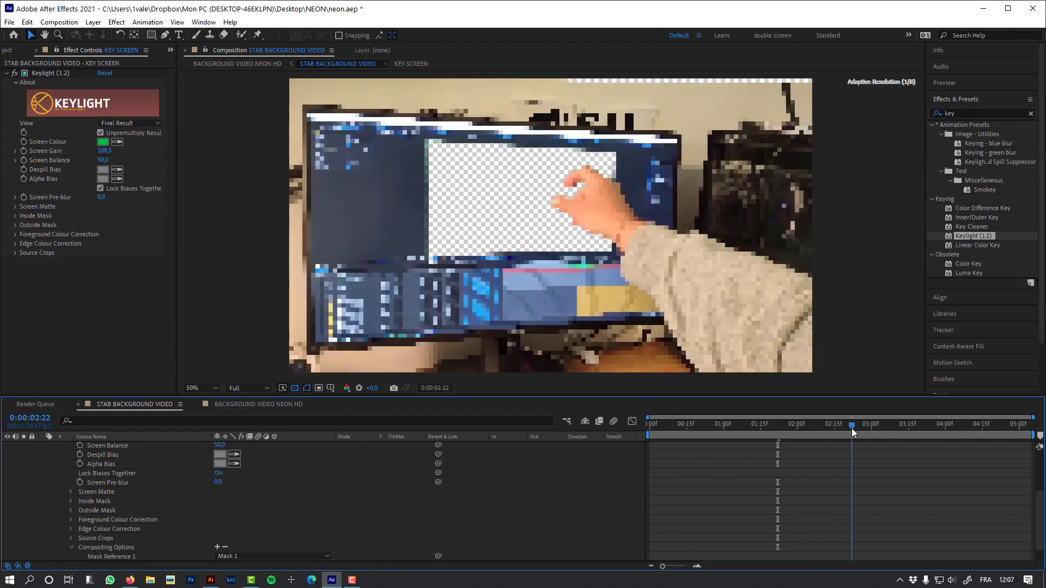
pyautogui.scroll(2, 583, 212)
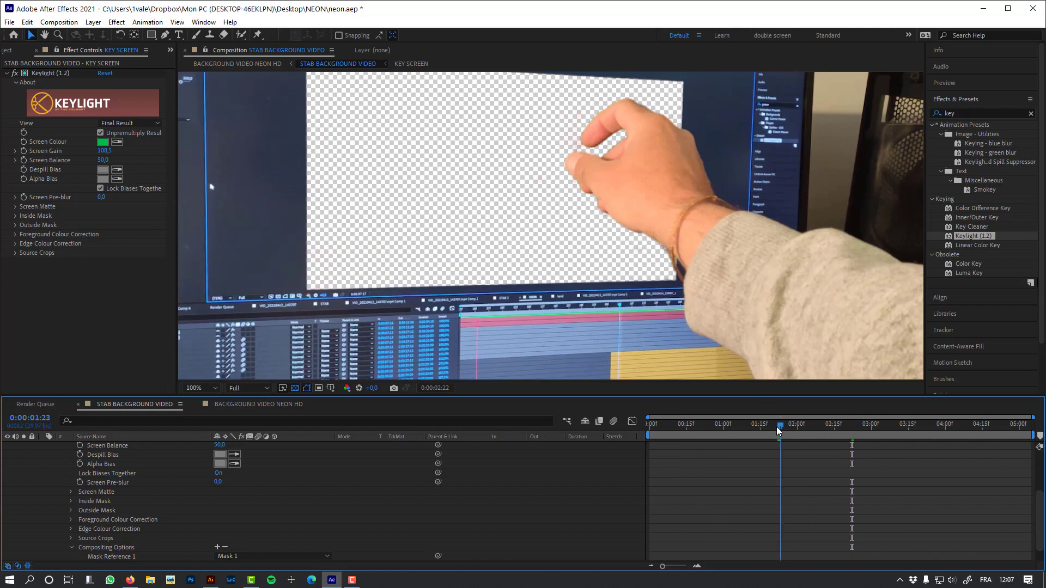
pyautogui.press('Home')
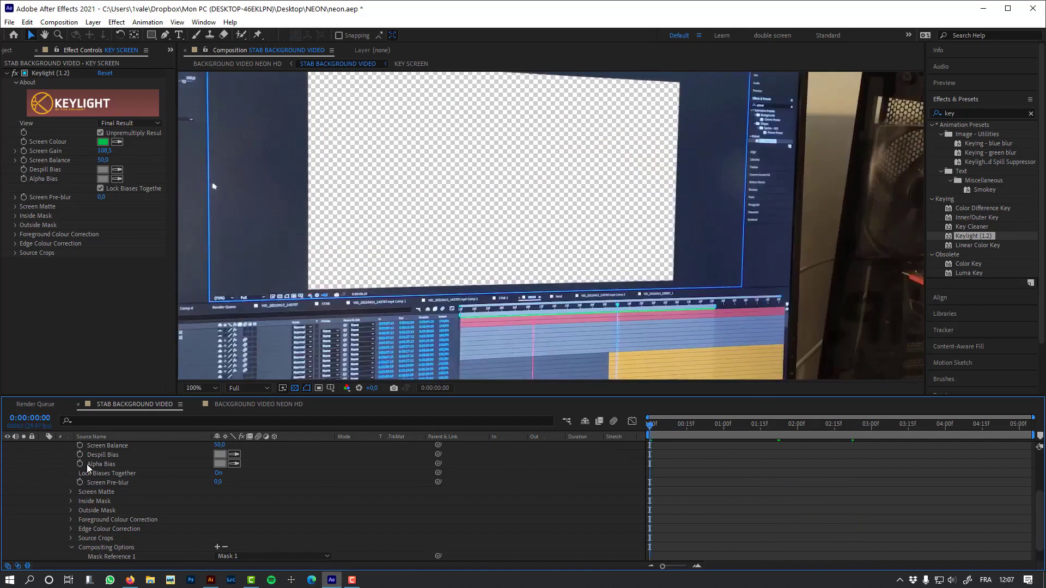
# - Add a black solid beneath KEY SCREEN and preview the composite in BACKGROUND VIDEO NEON HD
pyautogui.scroll(2, 87, 464)
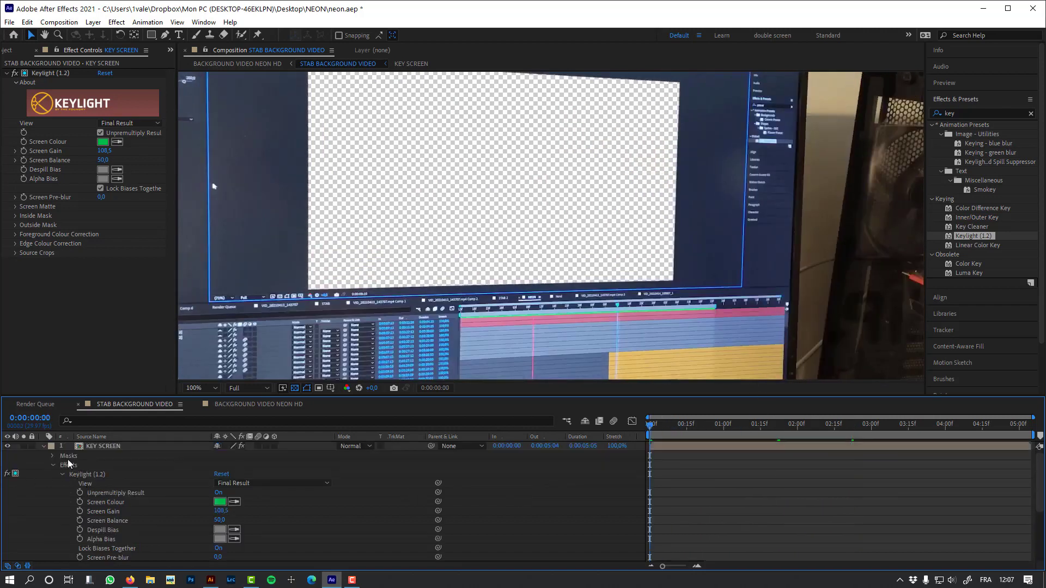
pyautogui.click(43, 446)
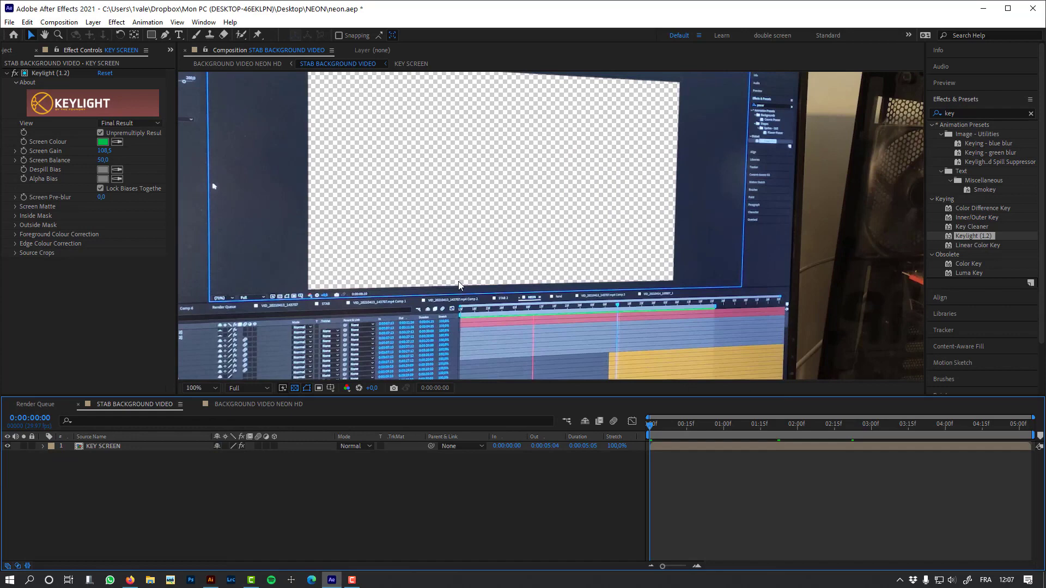
pyautogui.scroll(-2, 461, 286)
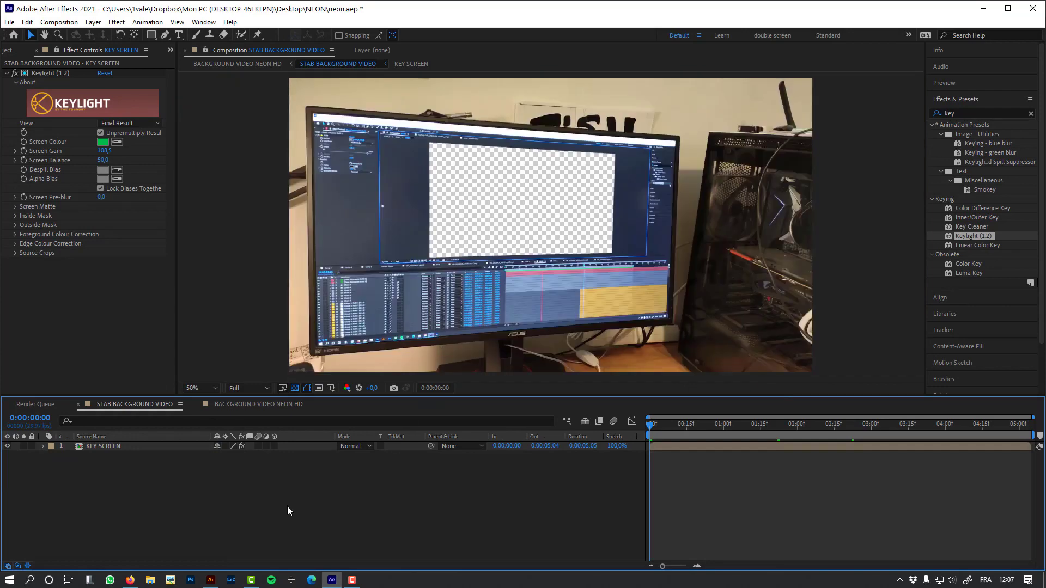
pyautogui.hotkey('ctrl', 'y')
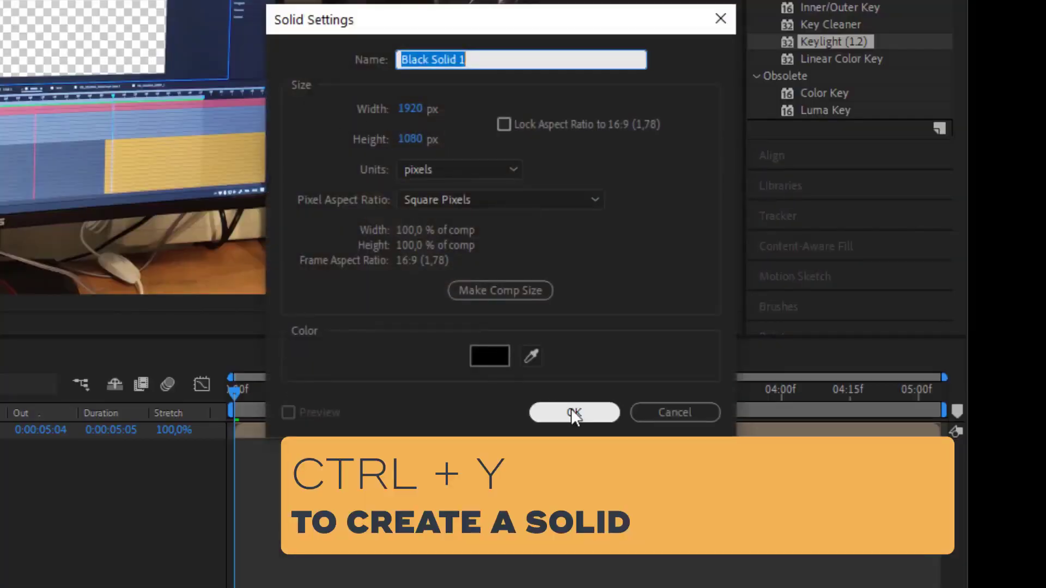
pyautogui.click(571, 410)
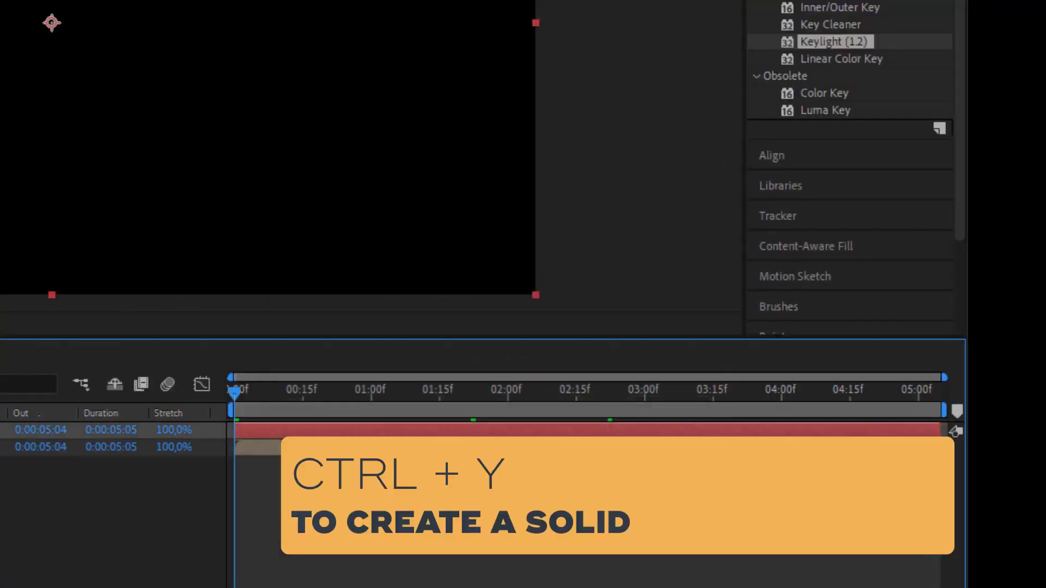
pyautogui.moveTo(134, 447); pyautogui.dragTo(147, 469)
pyautogui.click(191, 501)
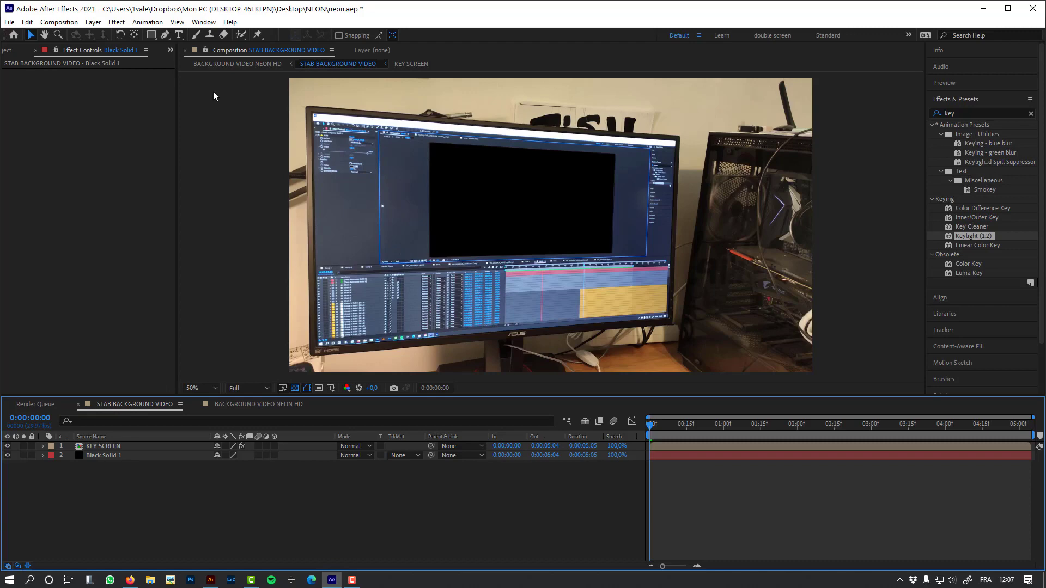
pyautogui.click(238, 64)
pyautogui.moveTo(662, 430); pyautogui.dragTo(907, 431)
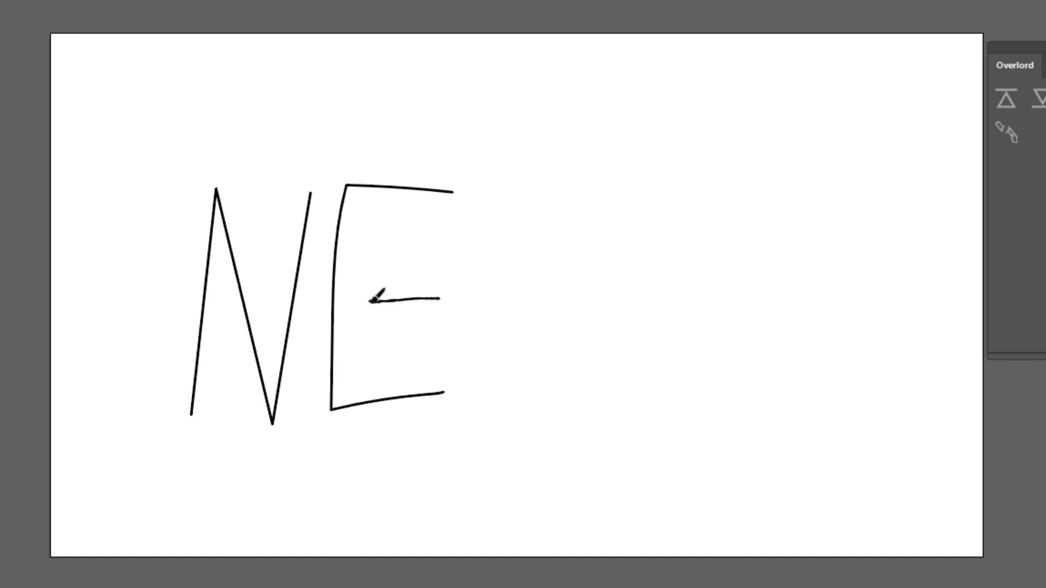
# - Paint the O and final N, then shift the E's middle bar slightly left
pyautogui.moveTo(568, 194)
pyautogui.mouseDown()
pyautogui.moveTo(621, 375)
pyautogui.moveTo(582, 205)
pyautogui.mouseUp()
pyautogui.moveTo(691, 384)
pyautogui.mouseDown()
pyautogui.moveTo(708, 213)
pyautogui.moveTo(788, 182)
pyautogui.mouseUp()
pyautogui.click(10, 57)
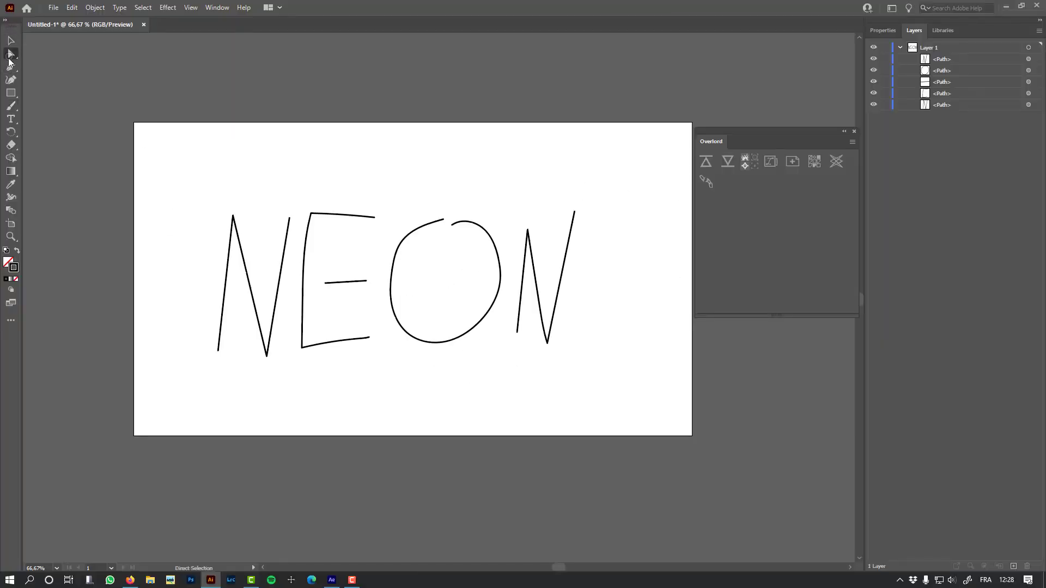
pyautogui.click(342, 282)
pyautogui.moveTo(367, 281); pyautogui.dragTo(353, 281)
# - Select all the NEON letter strokes
pyautogui.click(9, 38)
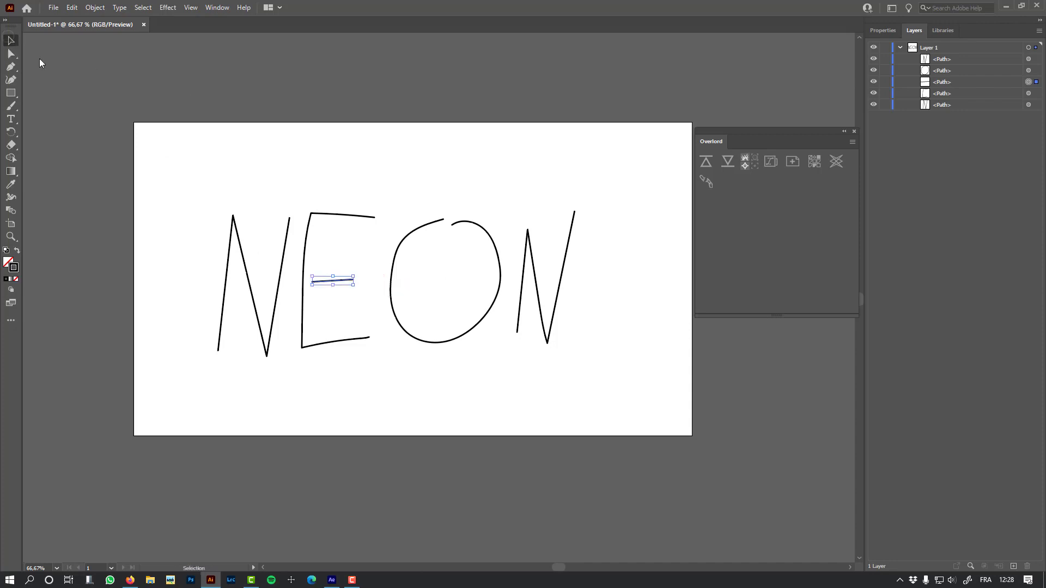
pyautogui.click(651, 396)
pyautogui.hotkey('ctrl', 'a')
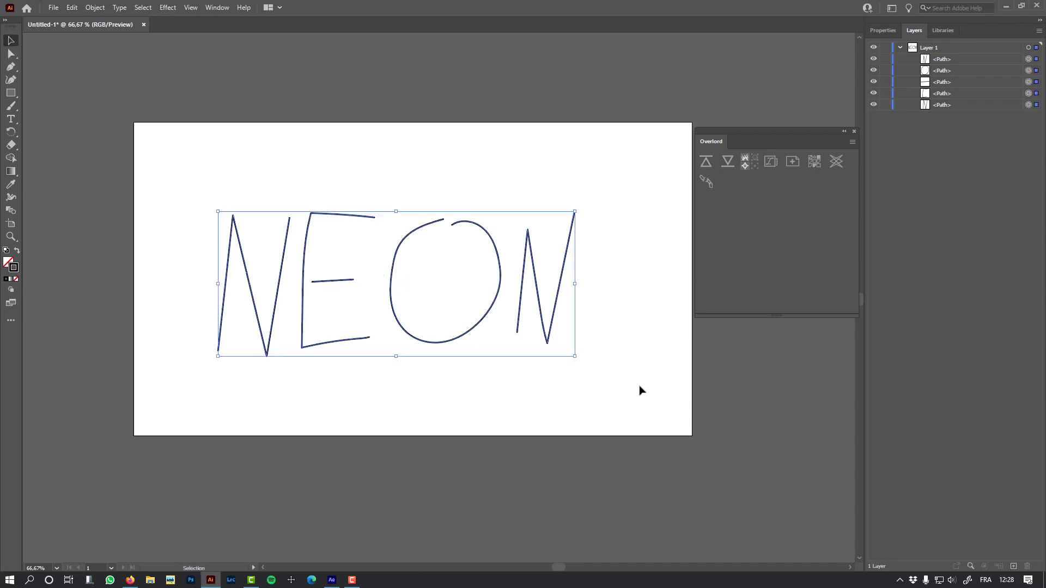
pyautogui.click(633, 392)
pyautogui.moveTo(587, 374); pyautogui.dragTo(181, 174)
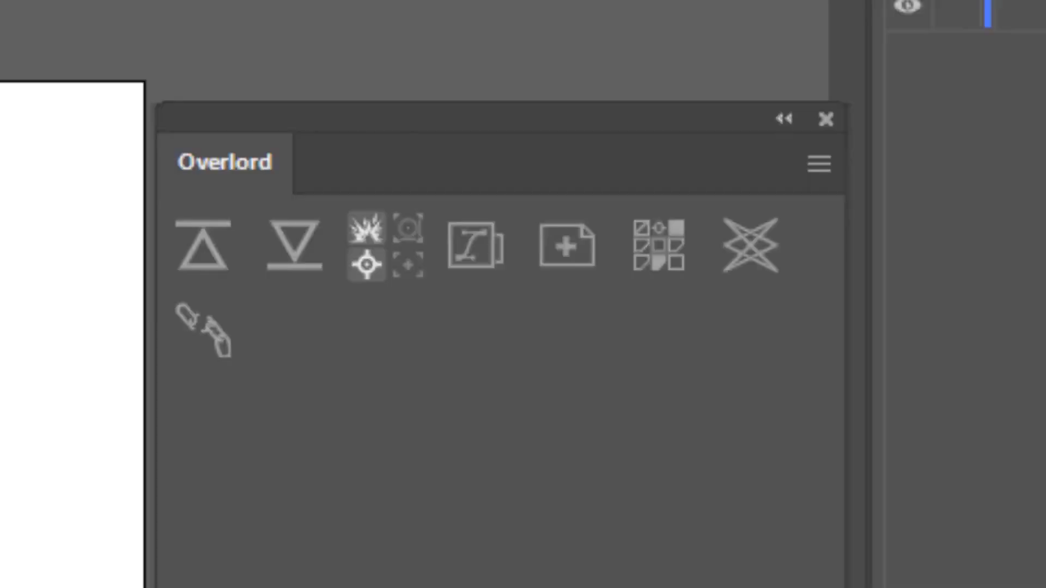
# - Send the strokes to After Effects as shape layers with white, 11 px strokes
pyautogui.click(220, 256)
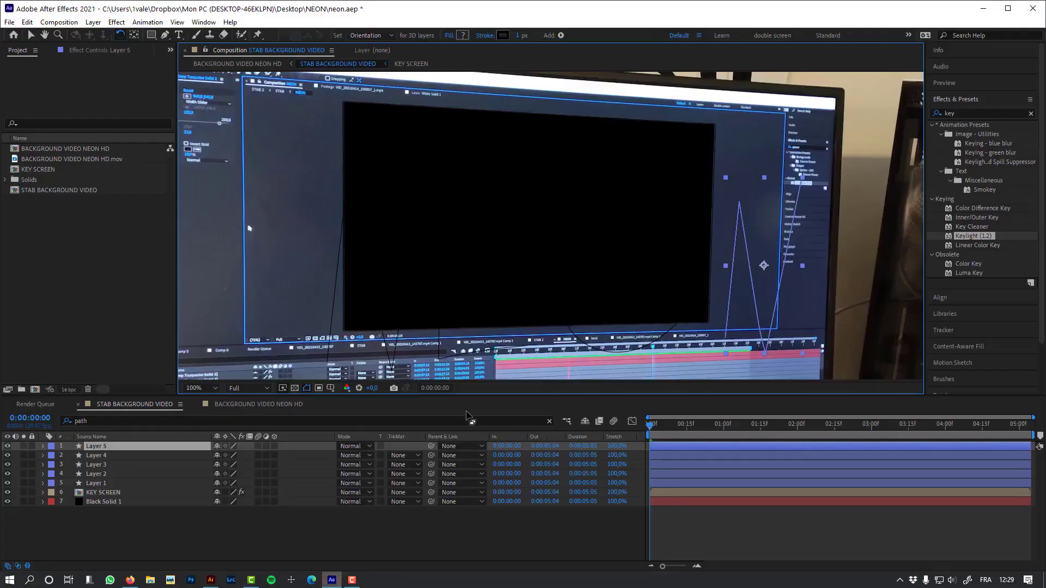
pyautogui.click(504, 37)
pyautogui.moveTo(351, 327); pyautogui.dragTo(320, 302)
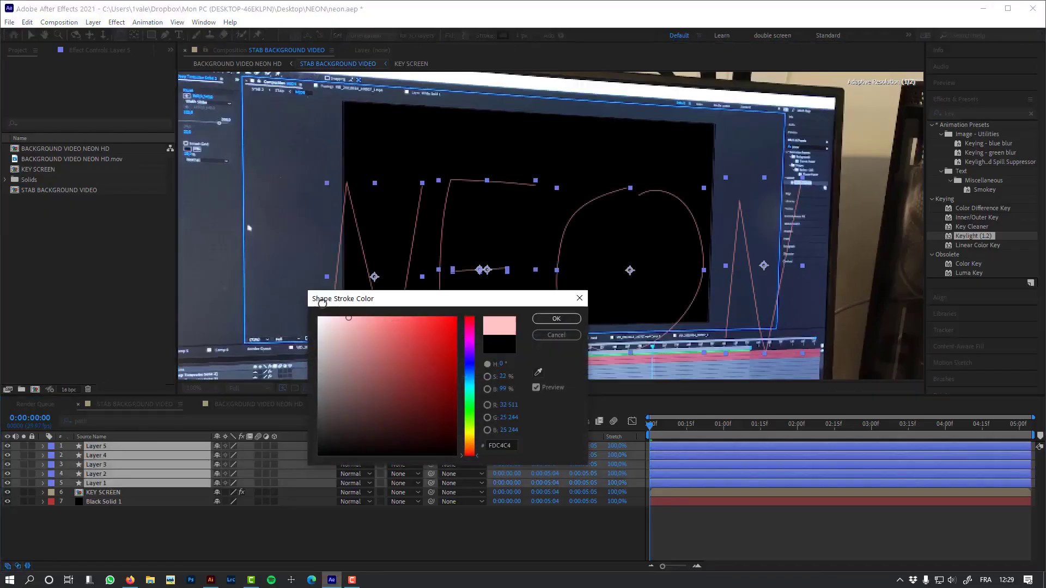
pyautogui.click(560, 318)
pyautogui.moveTo(518, 37); pyautogui.dragTo(523, 36)
# - Hide KEY SCREEN and Black Solid 1, then move the NEON letters up and left
pyautogui.moveTo(8, 492); pyautogui.dragTo(7, 502)
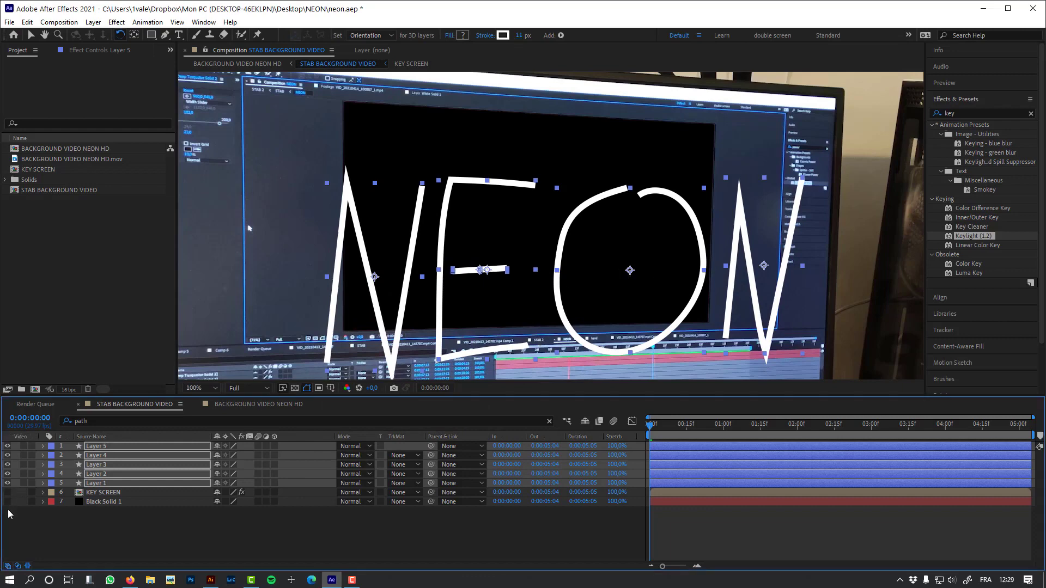
pyautogui.press(',')
pyautogui.press(',')
pyautogui.press('v')
pyautogui.moveTo(592, 251); pyautogui.dragTo(584, 234)
pyautogui.click(594, 320)
# - Select Layer 1 alone and start adding a point on the first N's left stroke
pyautogui.hotkey('ctrl', 'z')
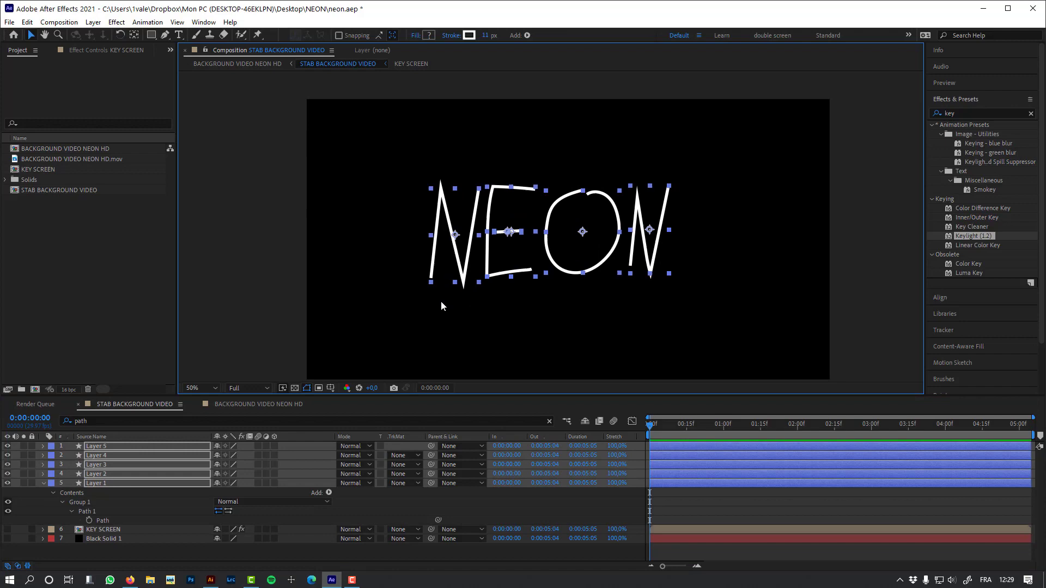
pyautogui.click(440, 299)
pyautogui.click(436, 280)
pyautogui.press('.')
pyautogui.press('.')
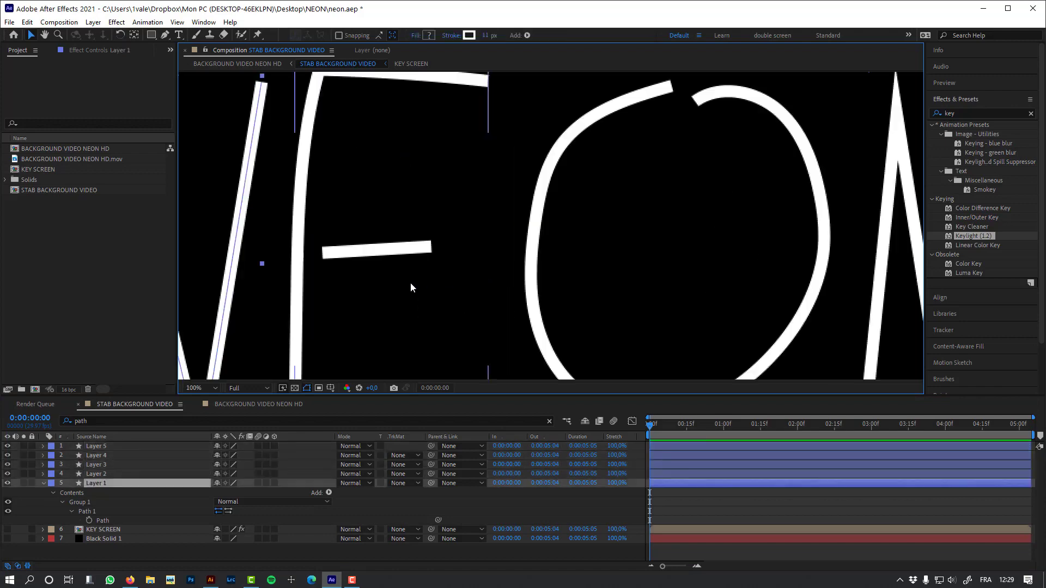
pyautogui.press(',')
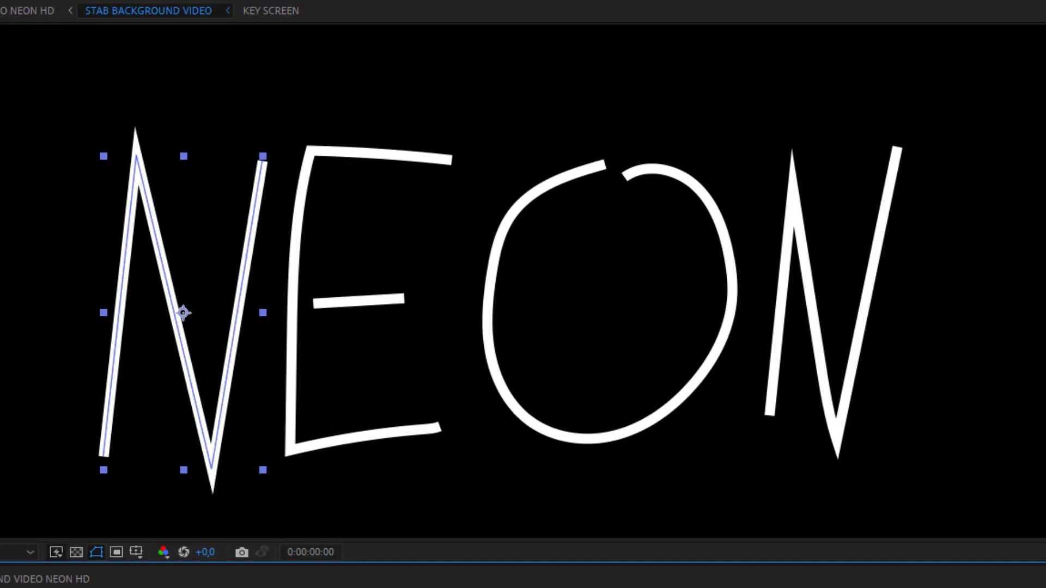
pyautogui.press('g')
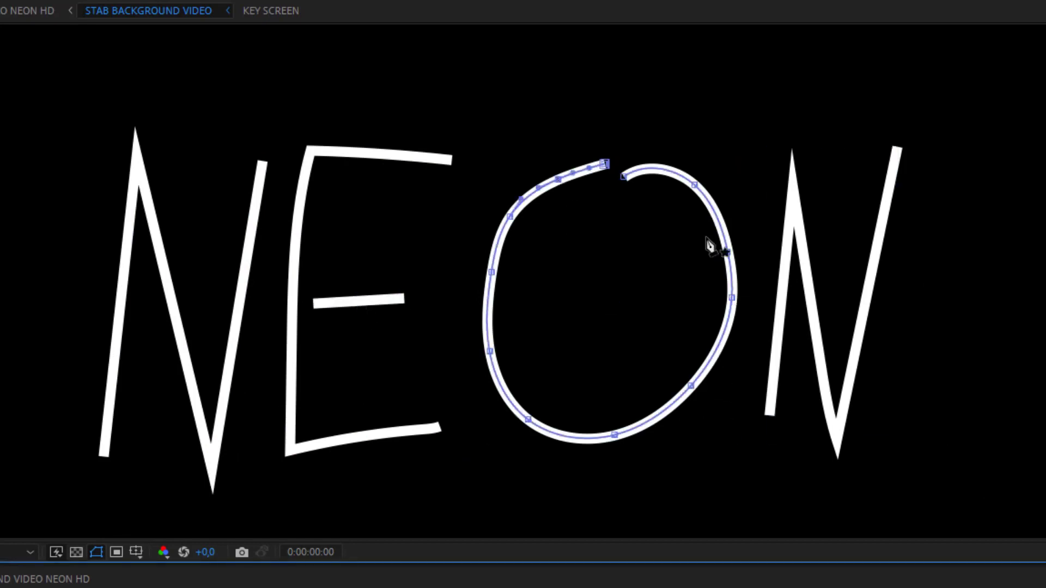
# - Add three extra points to the last N's diagonal and right stroke
pyautogui.click(778, 355)
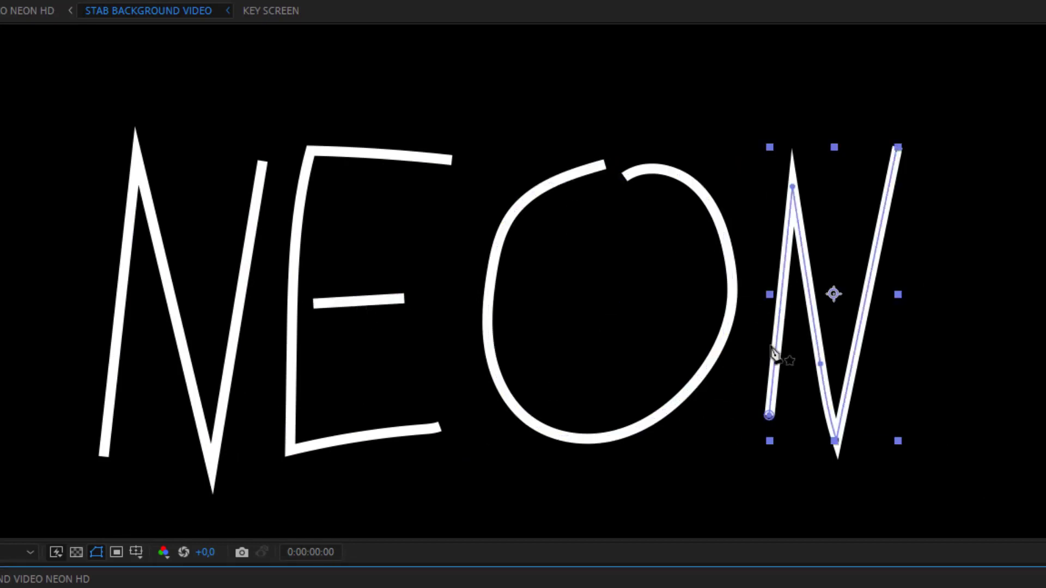
pyautogui.click(805, 256)
pyautogui.click(858, 340)
pyautogui.click(878, 244)
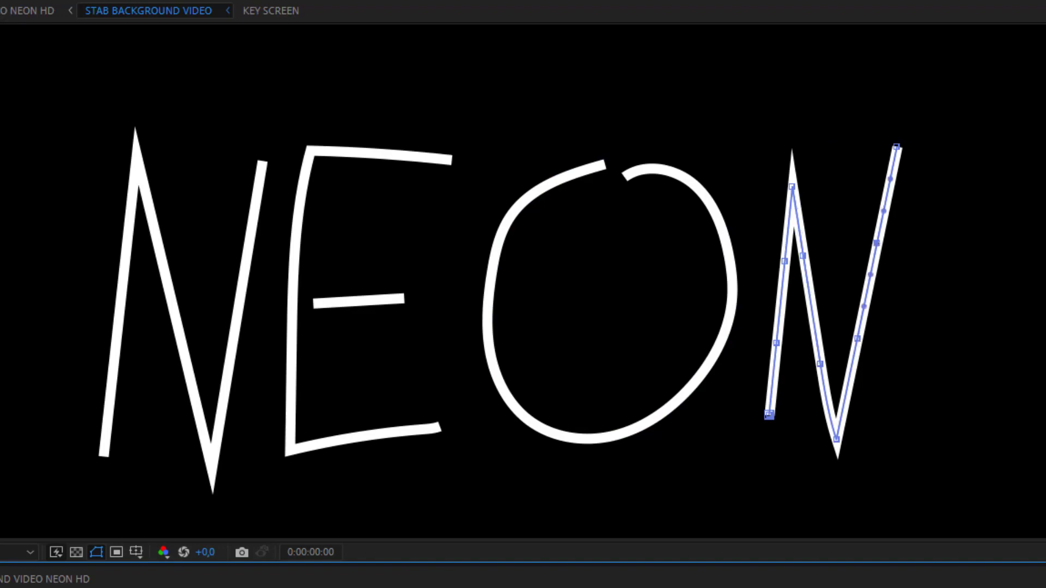
pyautogui.click(352, 552)
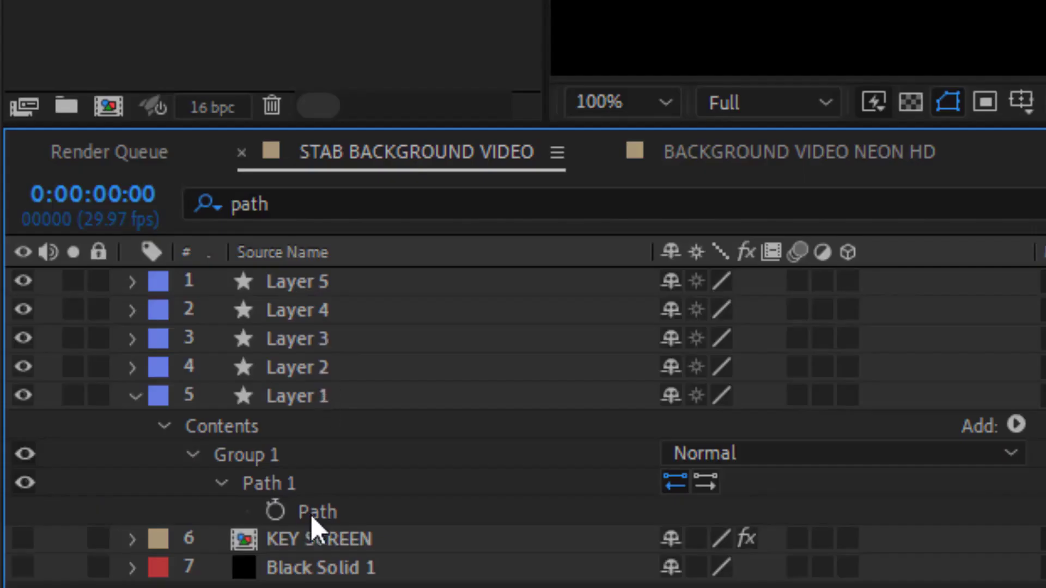
# - Select Layer 1's Path, then use Select Same Properties to select all five letter paths
pyautogui.click(320, 513)
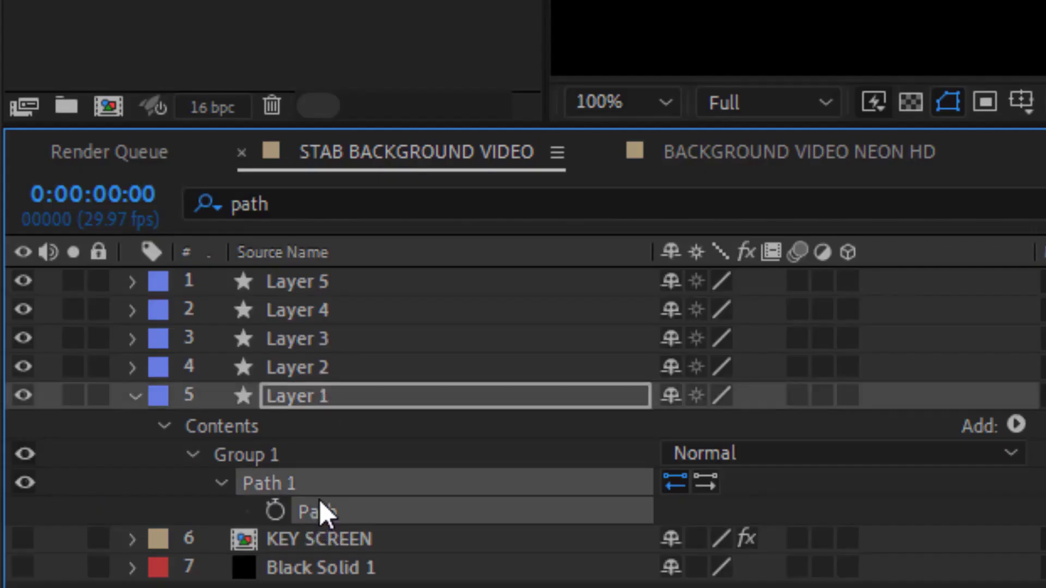
pyautogui.click(289, 20)
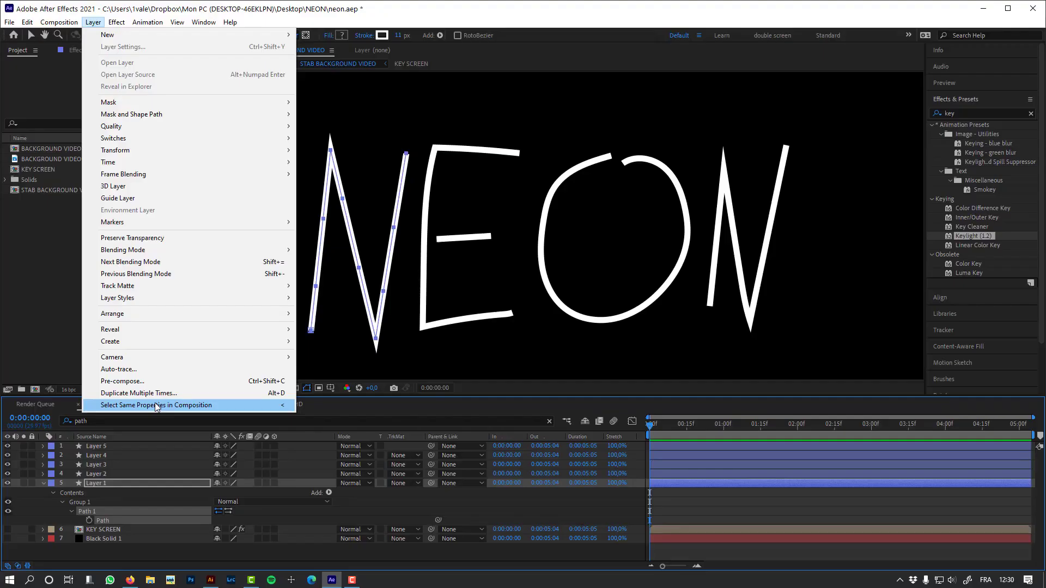
pyautogui.click(479, 498)
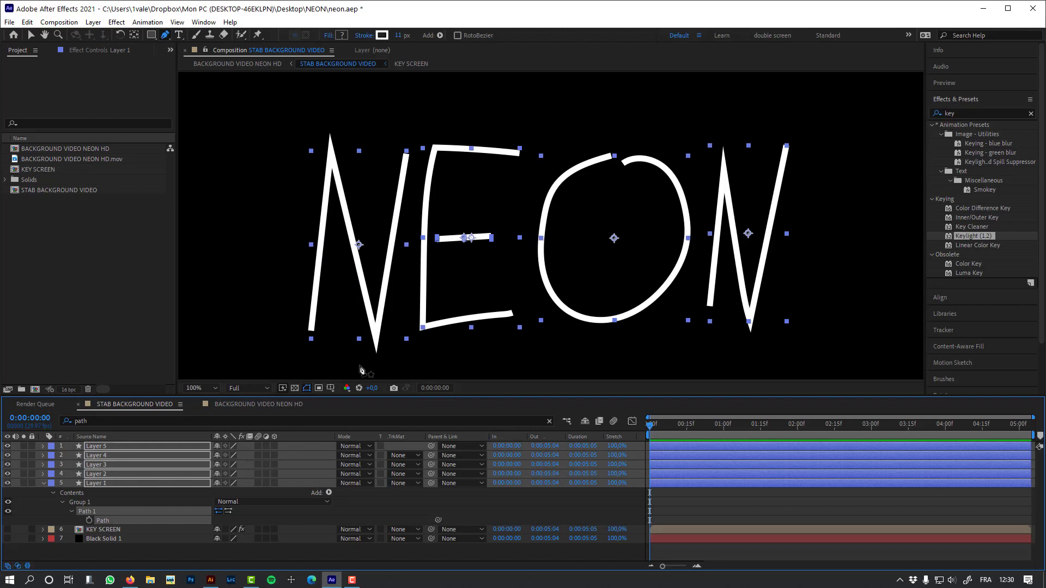
# - Run Create Nulls From Paths on the NEON paths, test-drag one null, then undo it
pyautogui.click(203, 22)
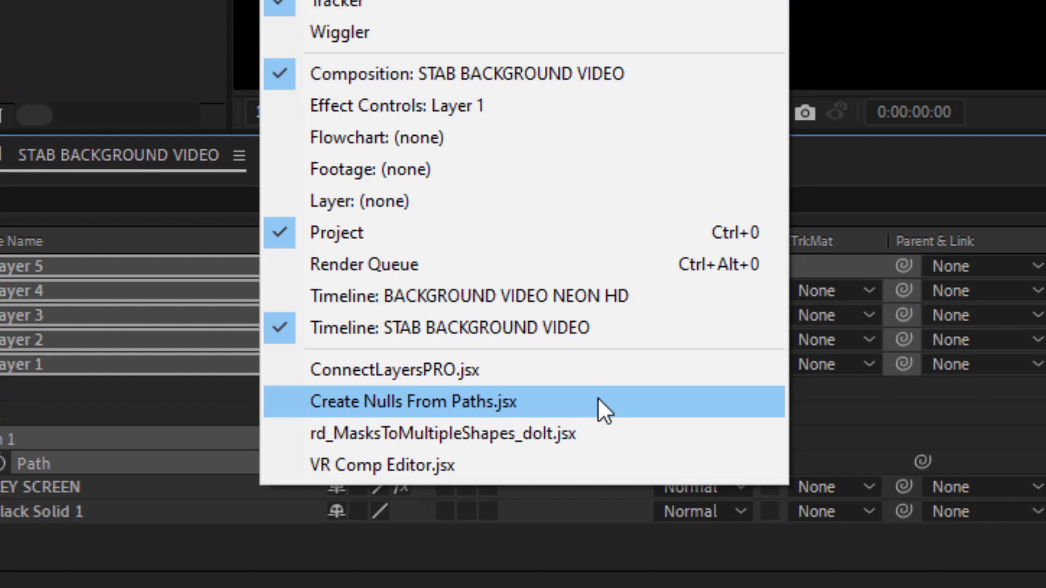
pyautogui.click(599, 398)
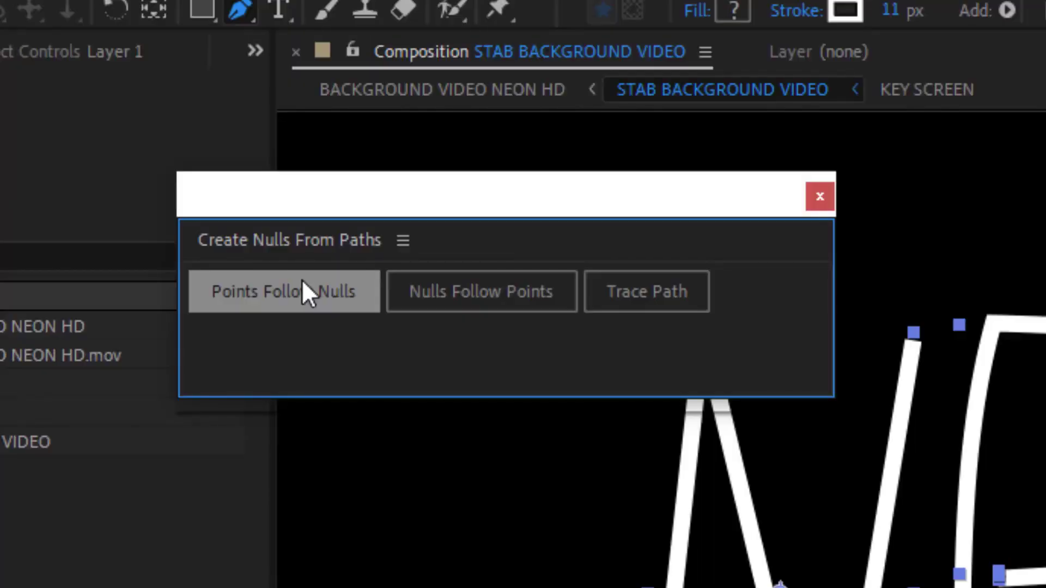
pyautogui.click(301, 279)
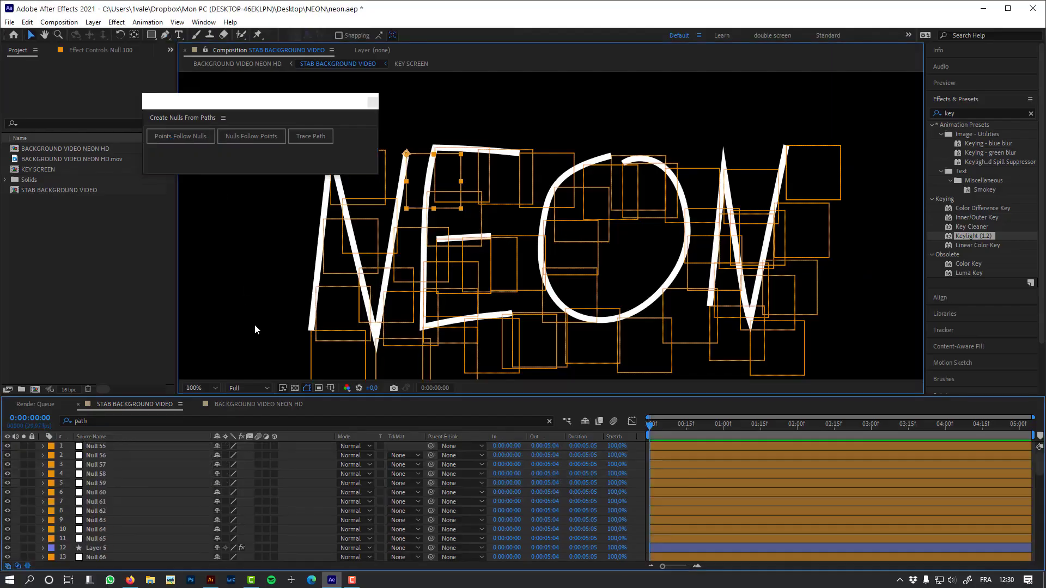
pyautogui.moveTo(279, 311); pyautogui.dragTo(322, 310)
pyautogui.hotkey('ctrl', 'z')
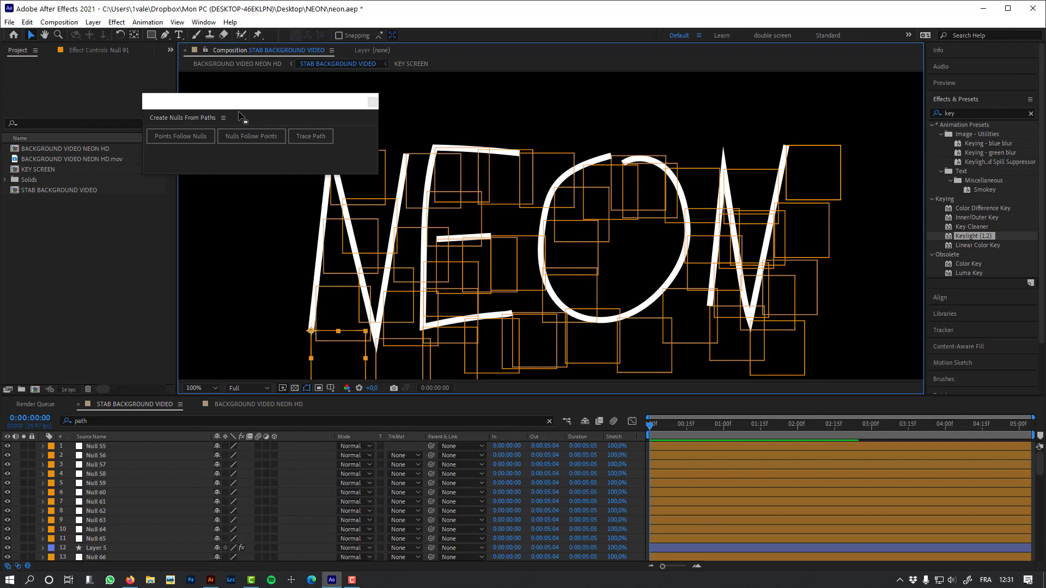
pyautogui.click(373, 101)
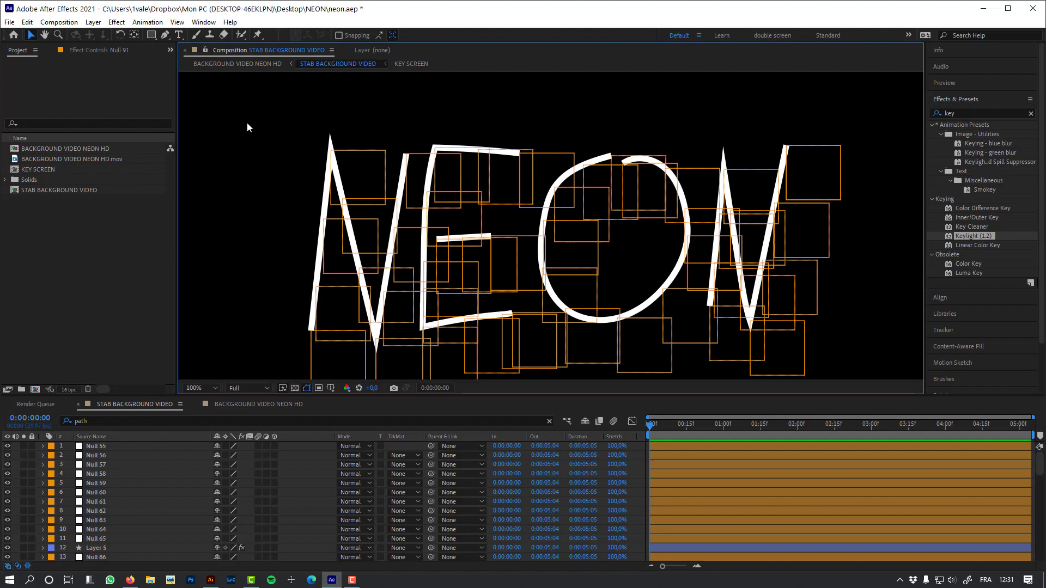
# - Create a 10×10 px solid named CONTROL with colour D16161
pyautogui.scroll(-1, 430, 209)
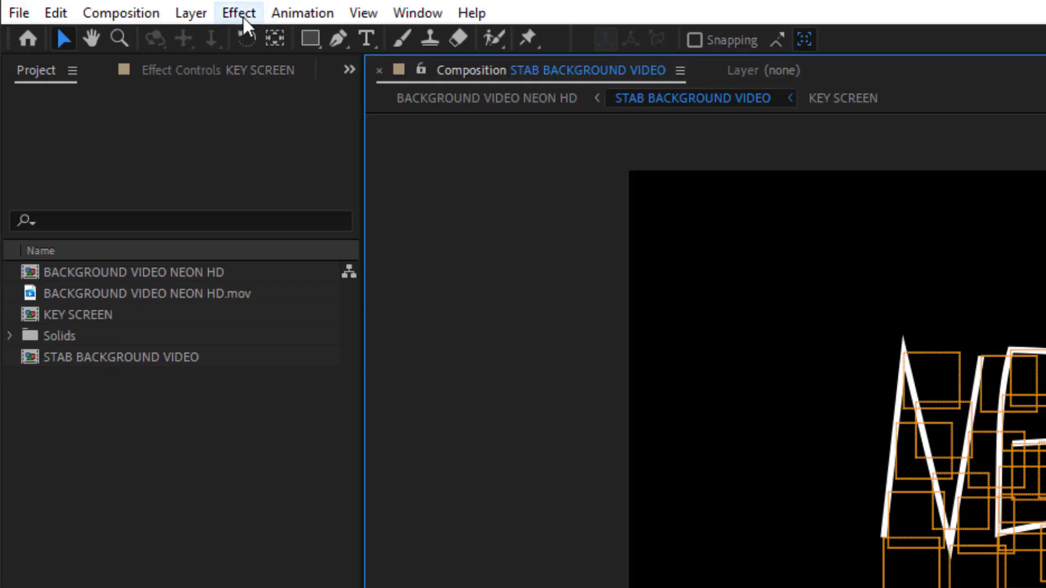
pyautogui.click(94, 24)
pyautogui.moveTo(221, 40)
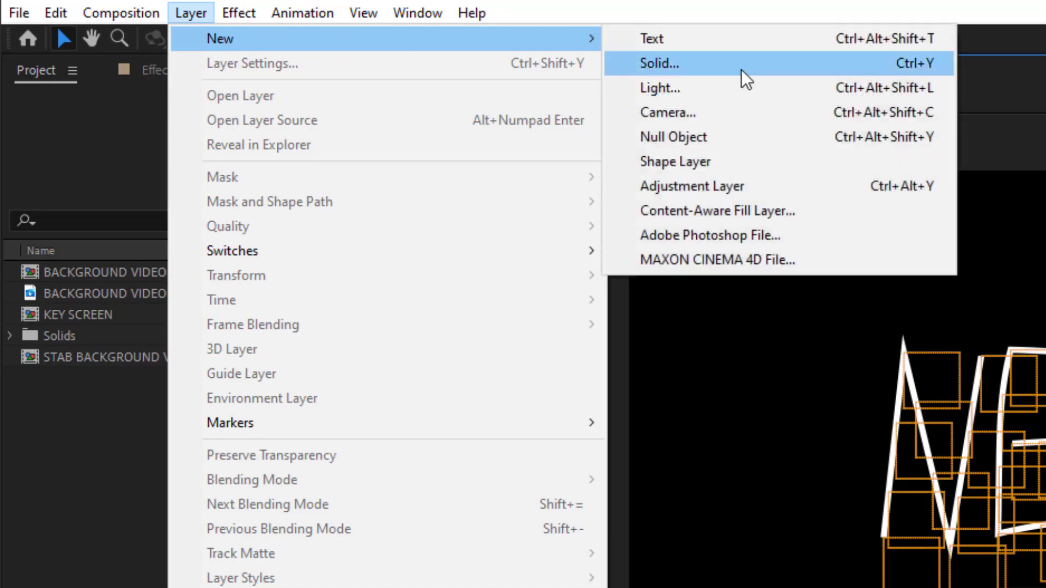
pyautogui.click(741, 70)
pyautogui.click(370, 162)
pyautogui.write('10')
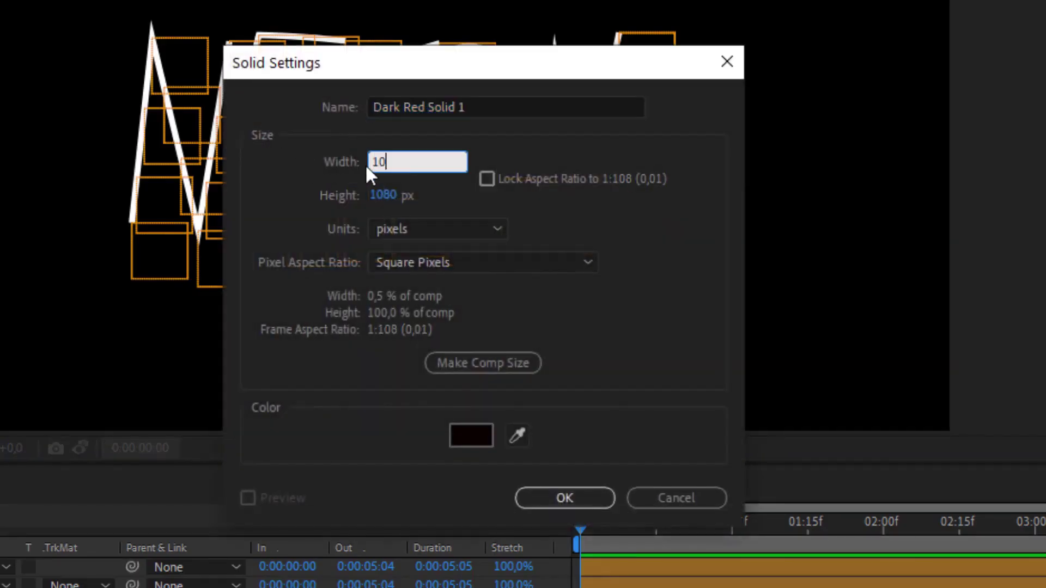
pyautogui.press('Tab')
pyautogui.write('10')
pyautogui.click(495, 113)
pyautogui.write('CONTROL')
pyautogui.click(471, 435)
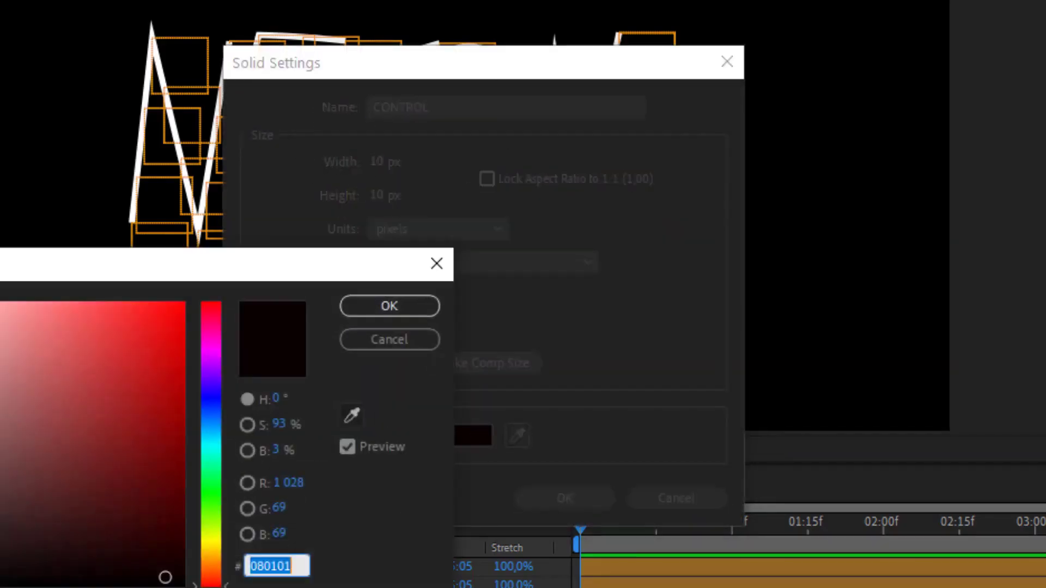
pyautogui.write('D16161')
pyautogui.click(434, 303)
pyautogui.click(565, 506)
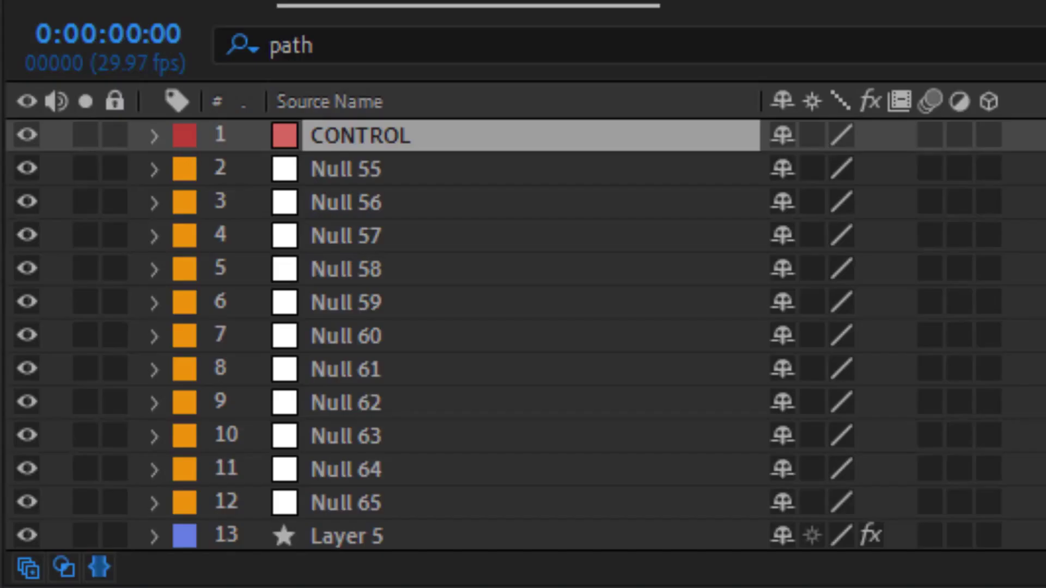
# - Delete CONTROL from the timeline and select all orange-labelled nulls from Null 55
pyautogui.press('Delete')
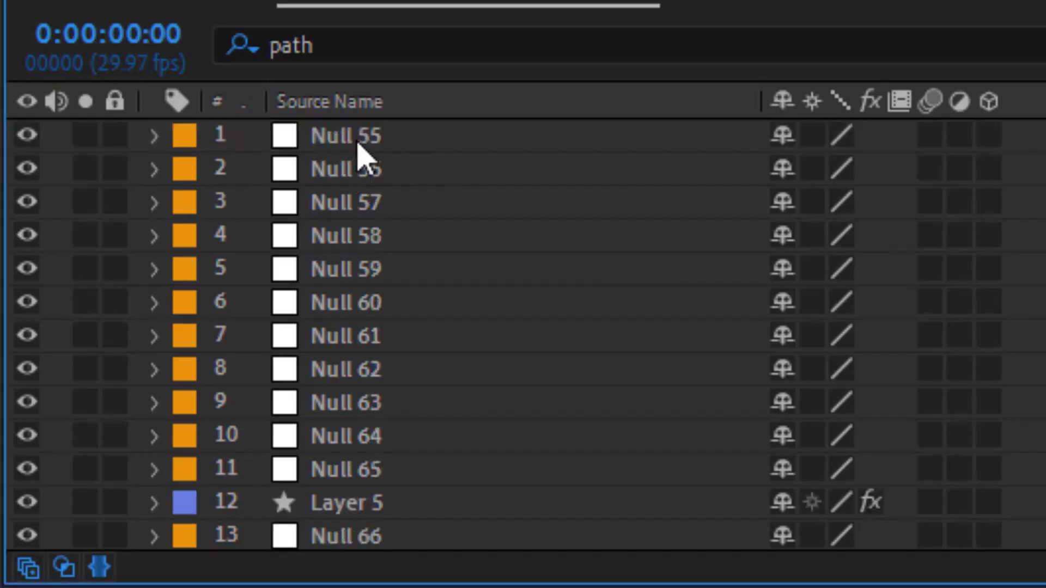
pyautogui.click(330, 141)
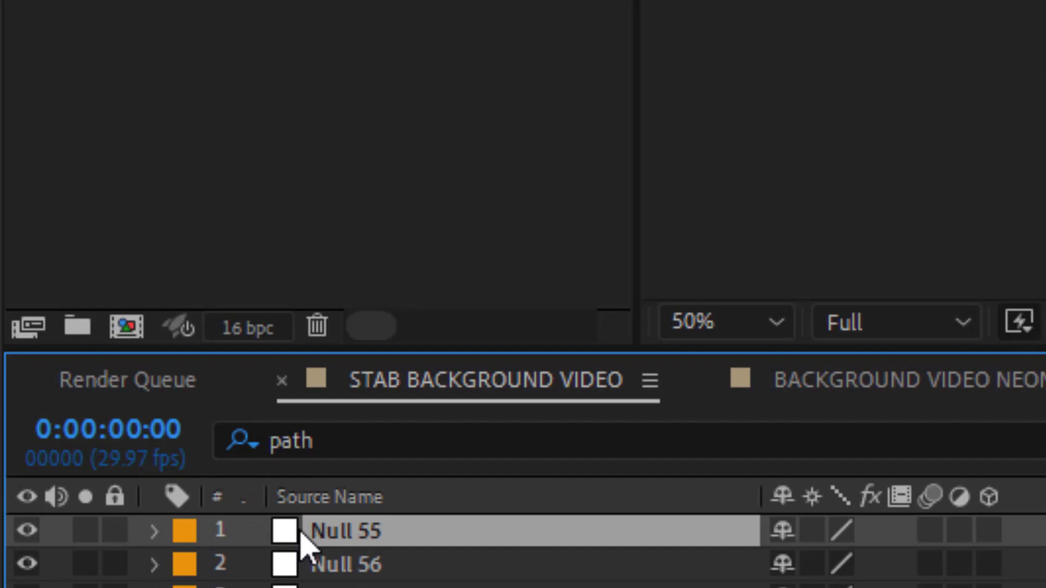
pyautogui.click(176, 542)
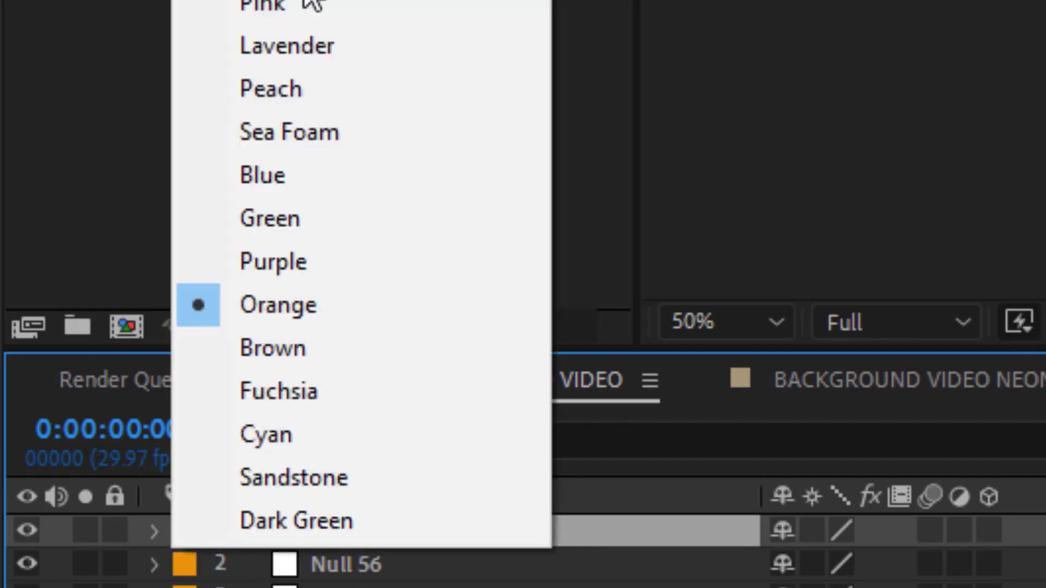
pyautogui.click(402, 106)
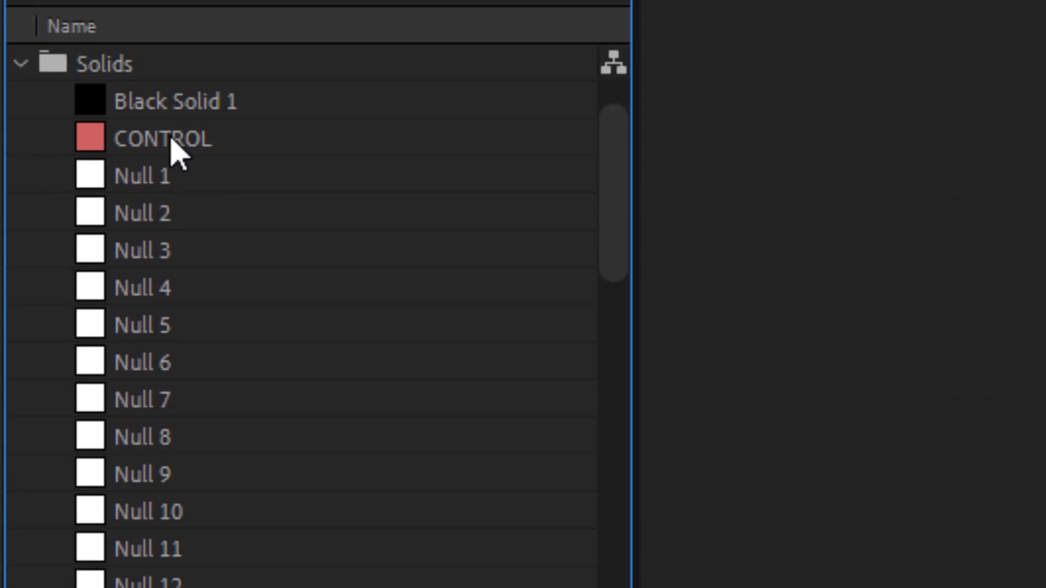
# - Alt-drag the CONTROL solid onto the selected nulls to replace their source
pyautogui.click(171, 140)
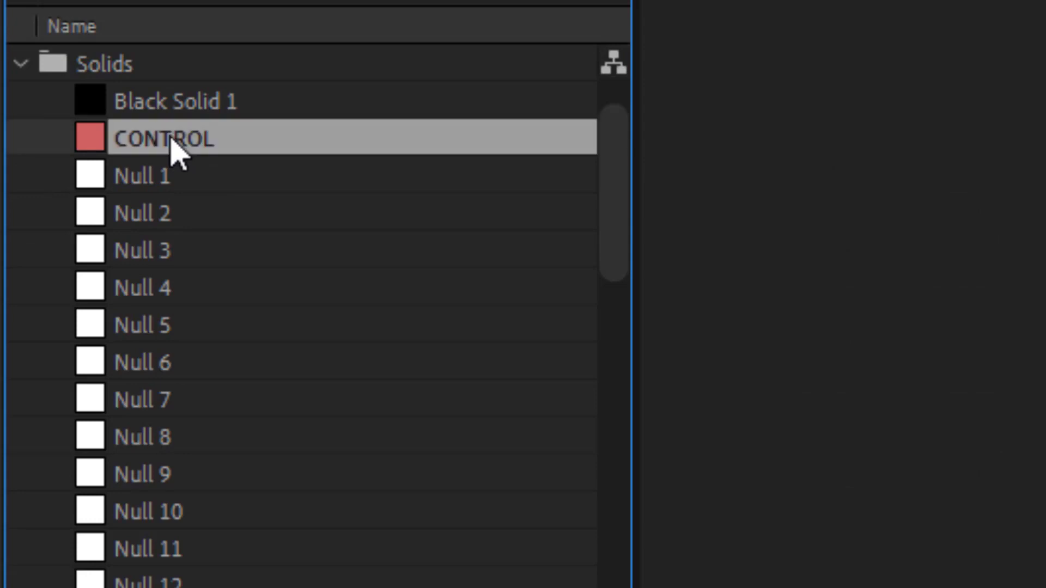
pyautogui.moveTo(171, 137); pyautogui.dragTo(547, 301)
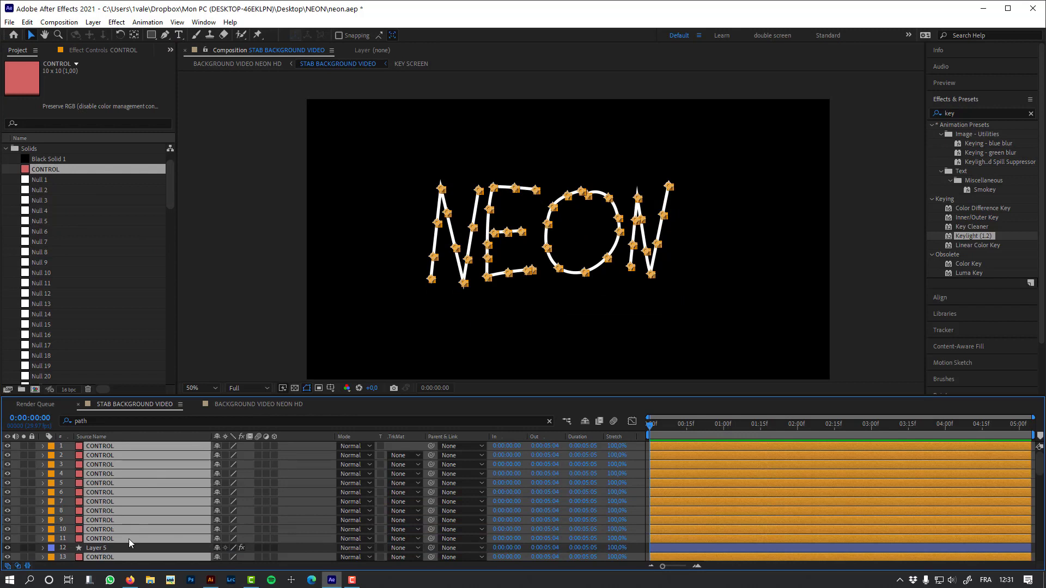
pyautogui.click(590, 341)
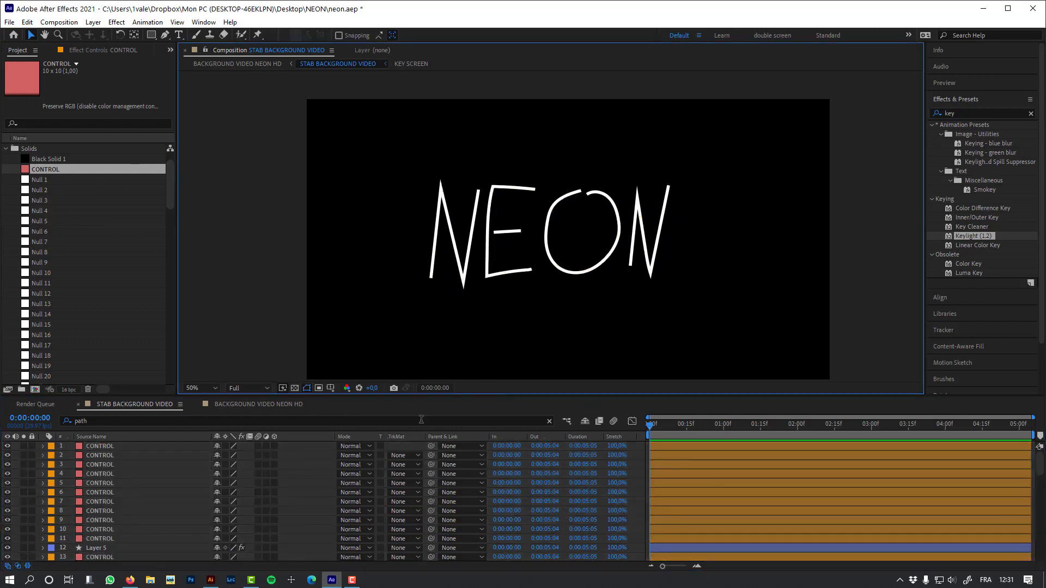
# - Select all layers that share Layer 5's label colour
pyautogui.click(96, 445)
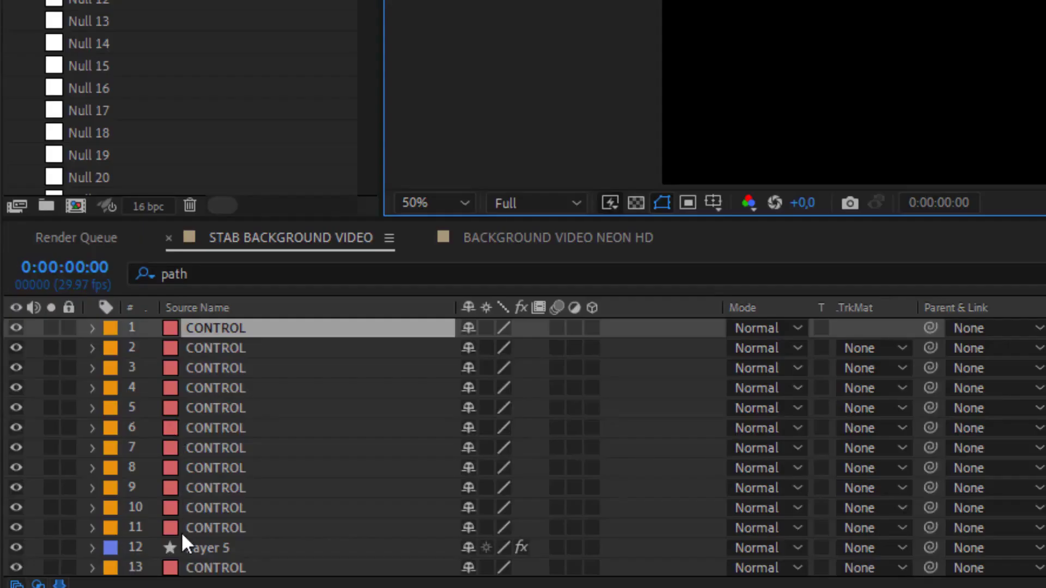
pyautogui.click(205, 542)
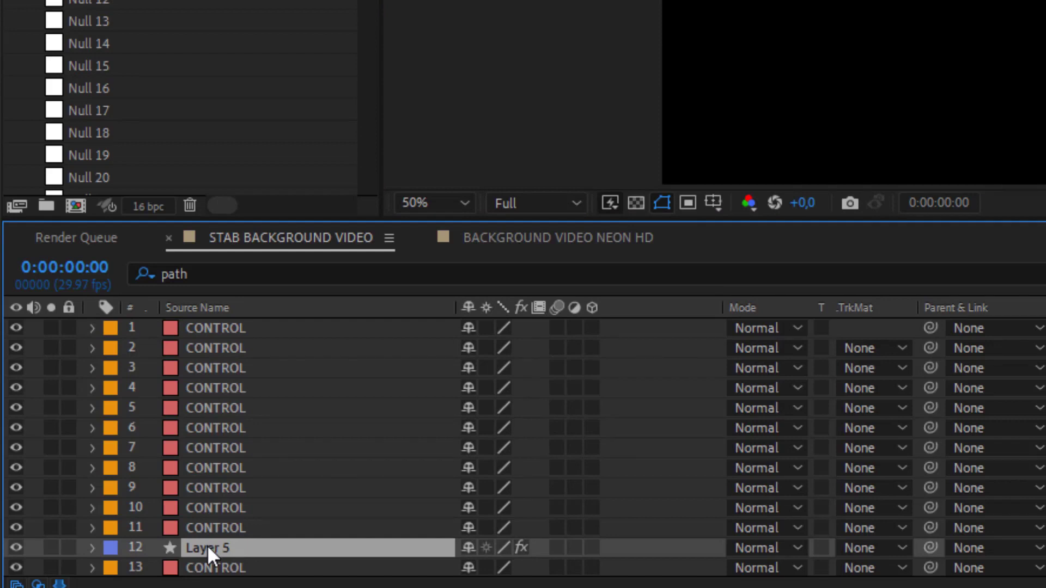
pyautogui.click(111, 548)
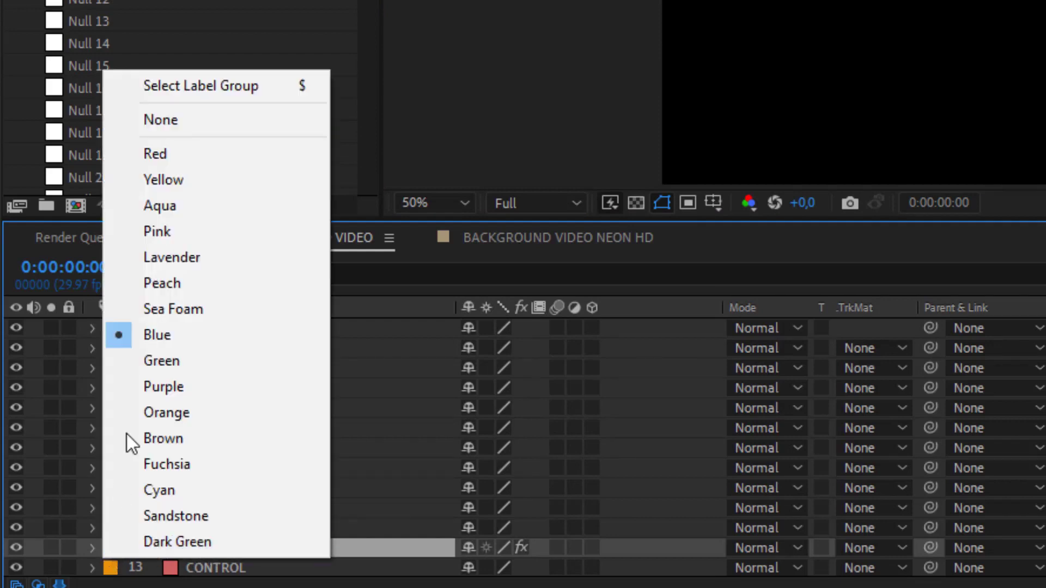
pyautogui.click(222, 84)
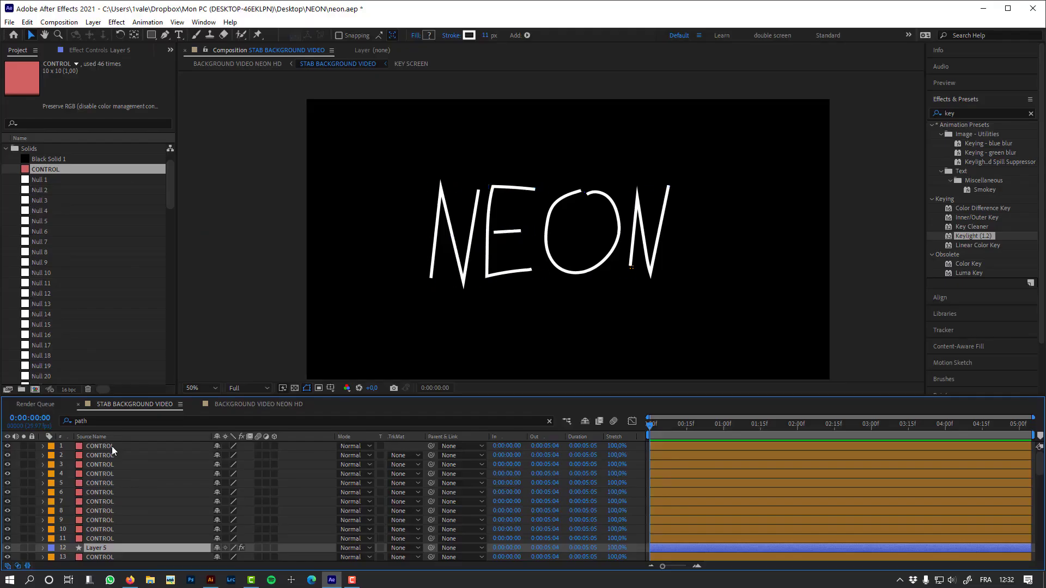
# - Delete Layer 5 and select CONTROL layers 1 through 11
pyautogui.press('Delete')
pyautogui.click(112, 447)
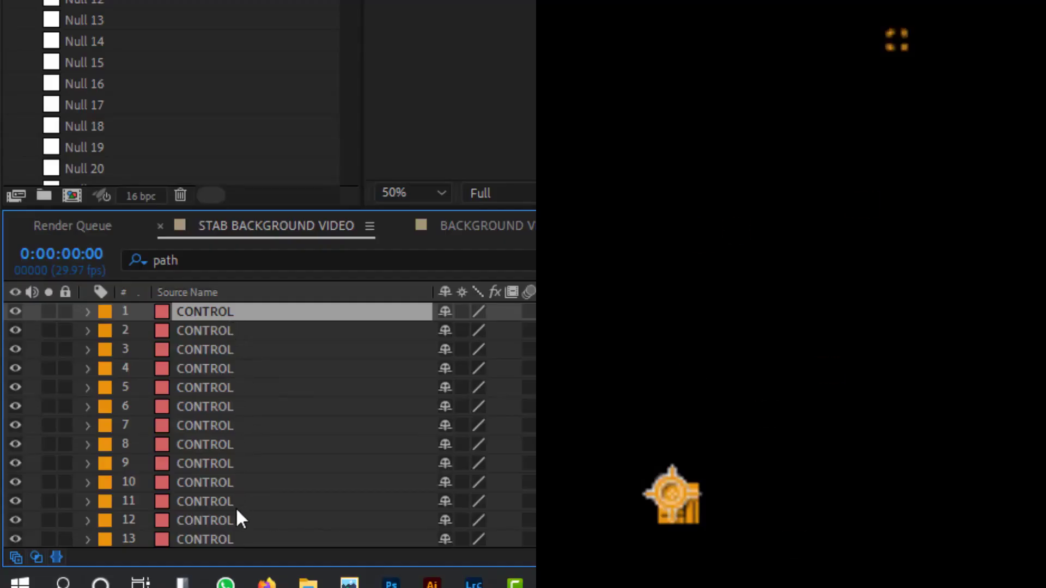
pyautogui.click(243, 504)
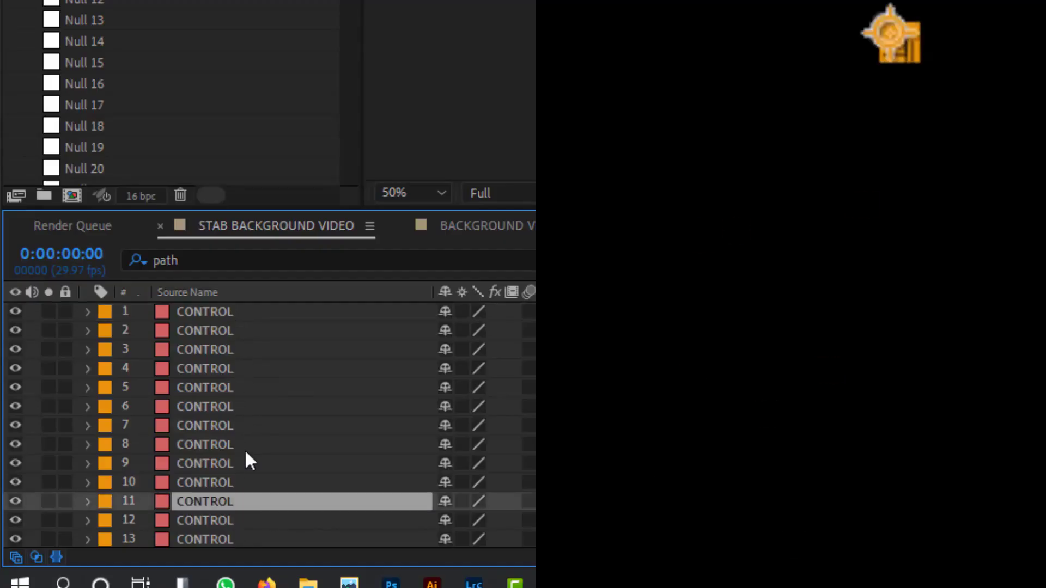
pyautogui.keyDown('shift'); pyautogui.click(237, 312); pyautogui.keyUp('shift')
# - Link the selected CONTROL layers into Chain 1 with ConnectLayersPRO's Create Chain
pyautogui.click(361, 27)
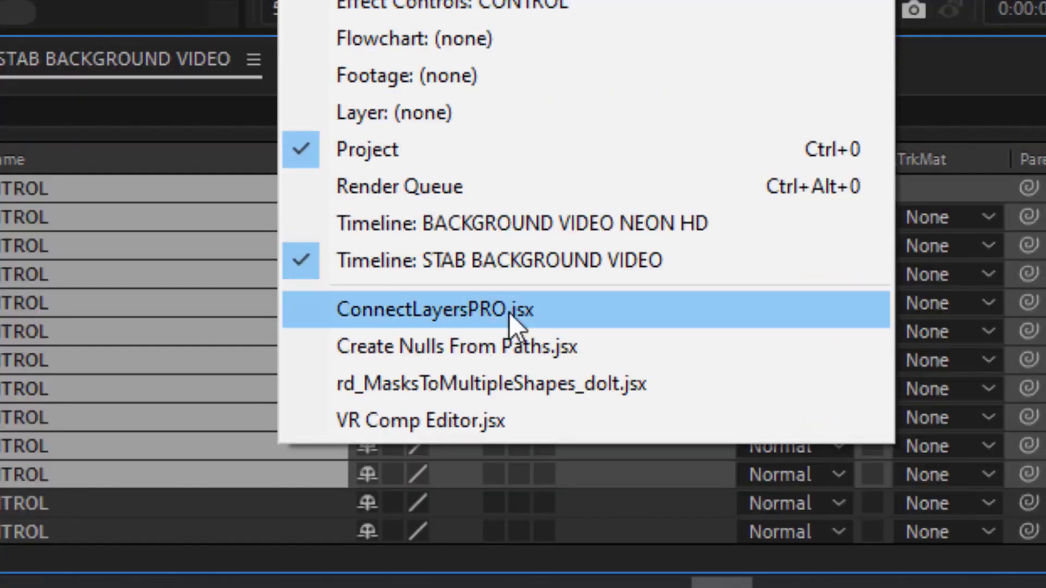
pyautogui.click(509, 313)
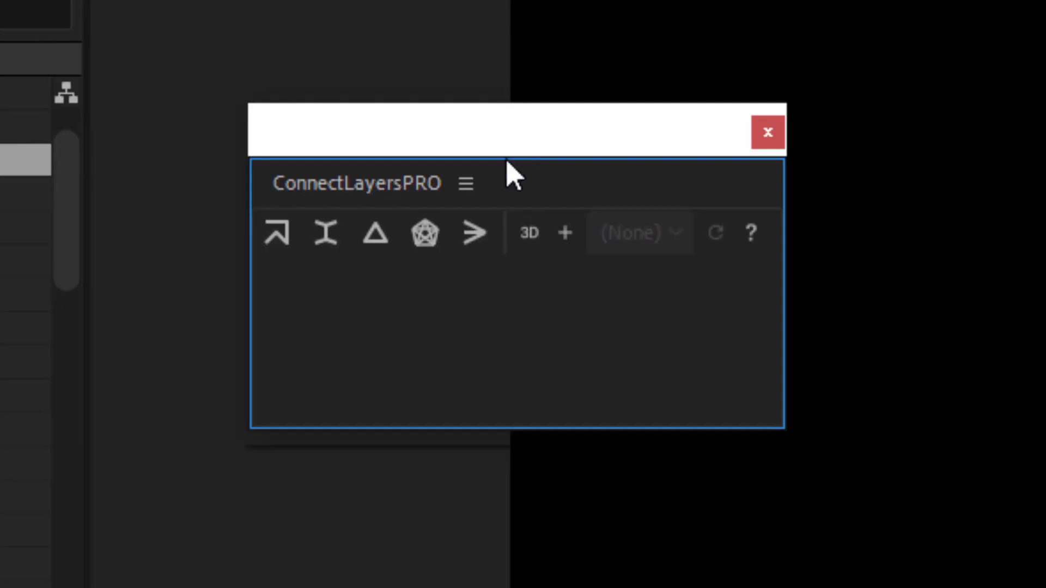
pyautogui.click(284, 235)
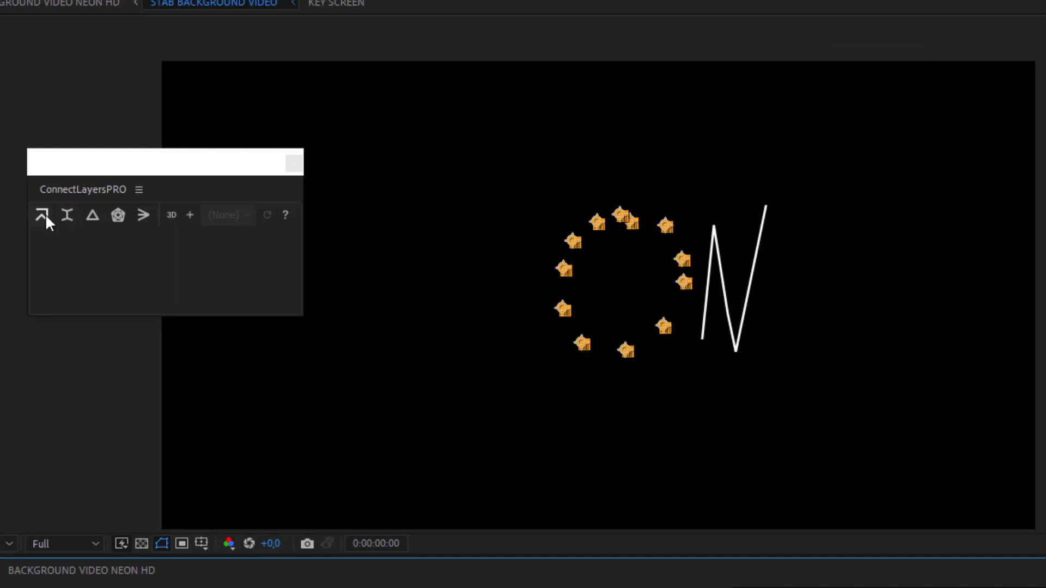
# - Chain the O's layers, then add the E's layers onto Chain 3
pyautogui.click(46, 216)
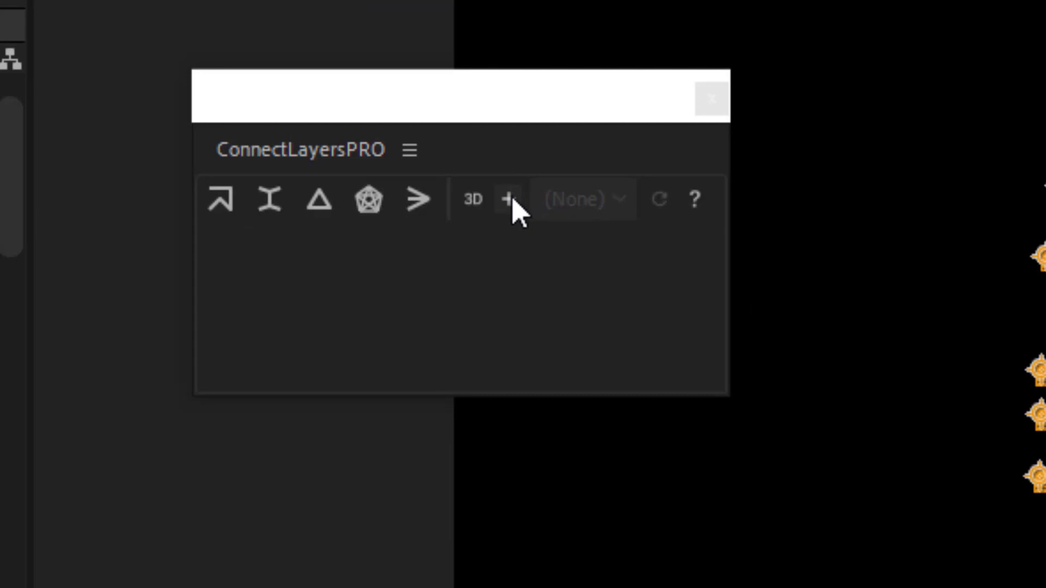
pyautogui.click(510, 199)
pyautogui.click(621, 202)
pyautogui.click(656, 202)
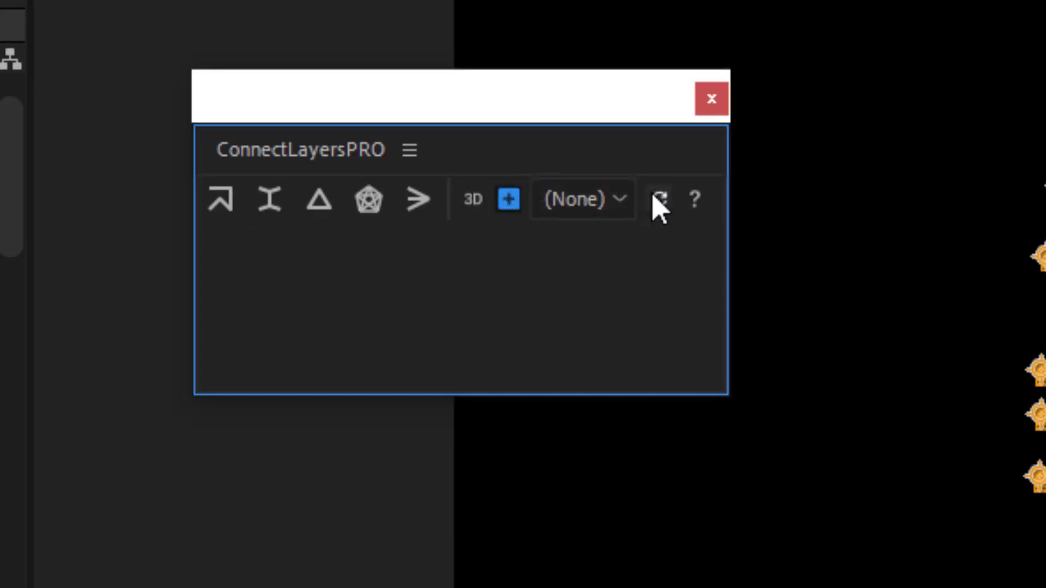
pyautogui.click(621, 201)
pyautogui.scroll(-1, 635, 299)
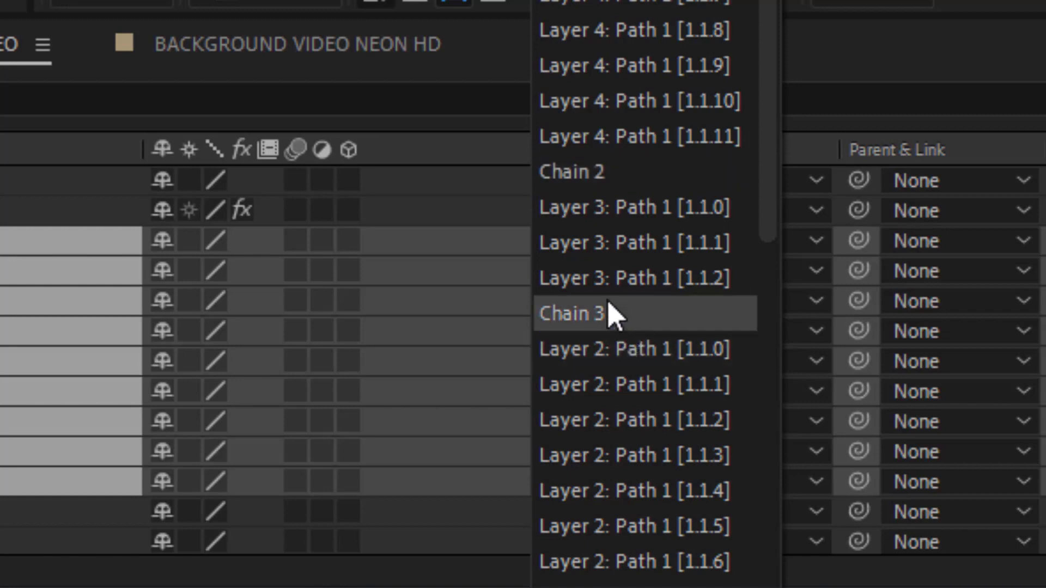
pyautogui.click(610, 314)
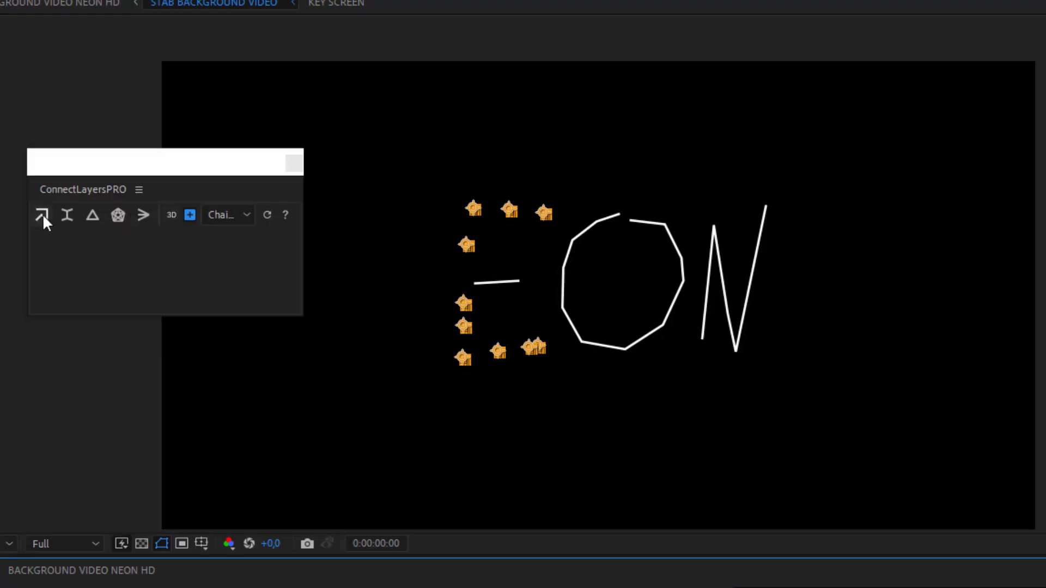
pyautogui.click(43, 214)
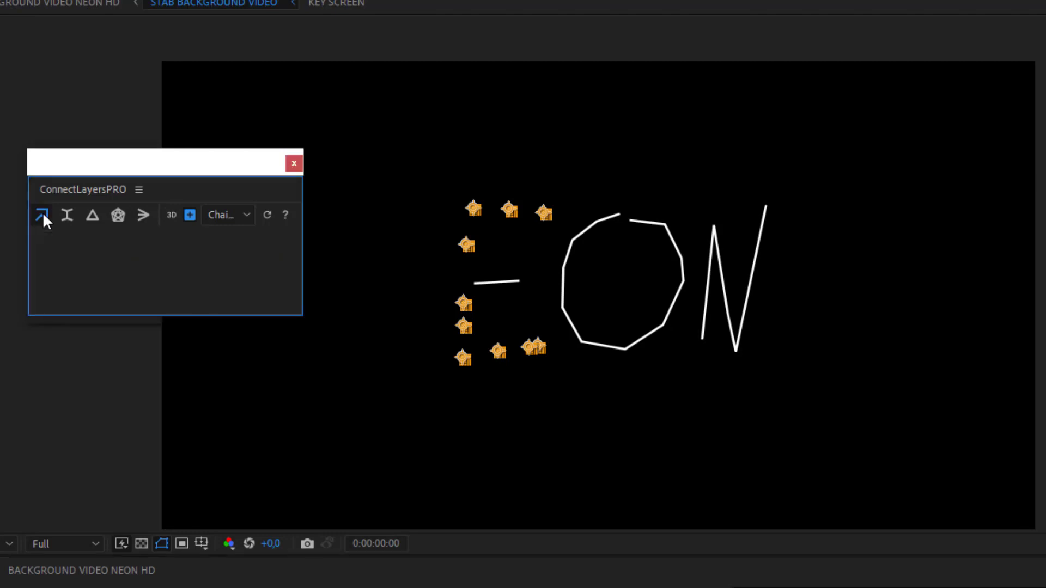
# - Turn off adding and chain the first N, undoing a test point move
pyautogui.click(189, 213)
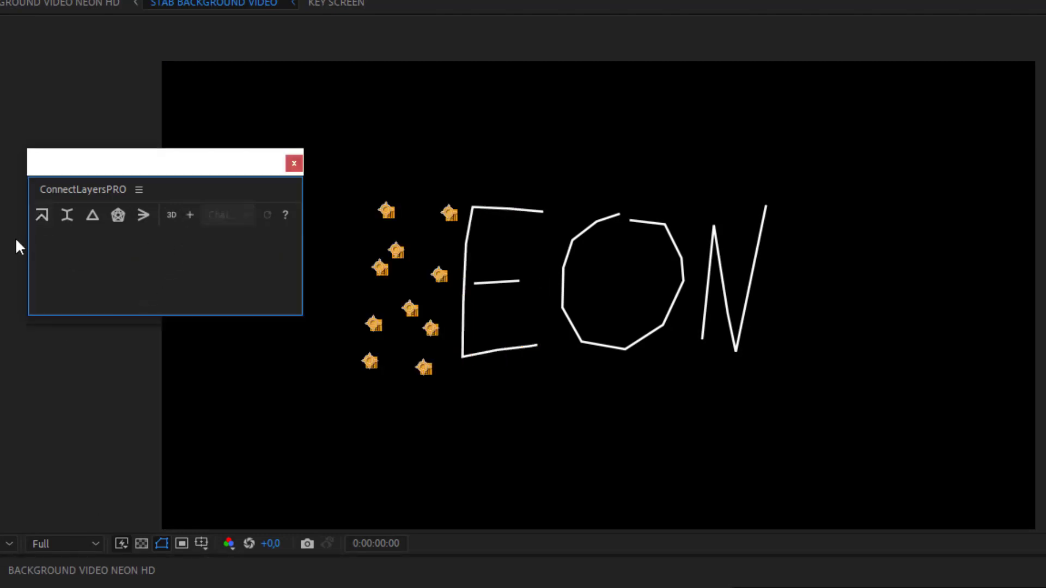
pyautogui.click(42, 214)
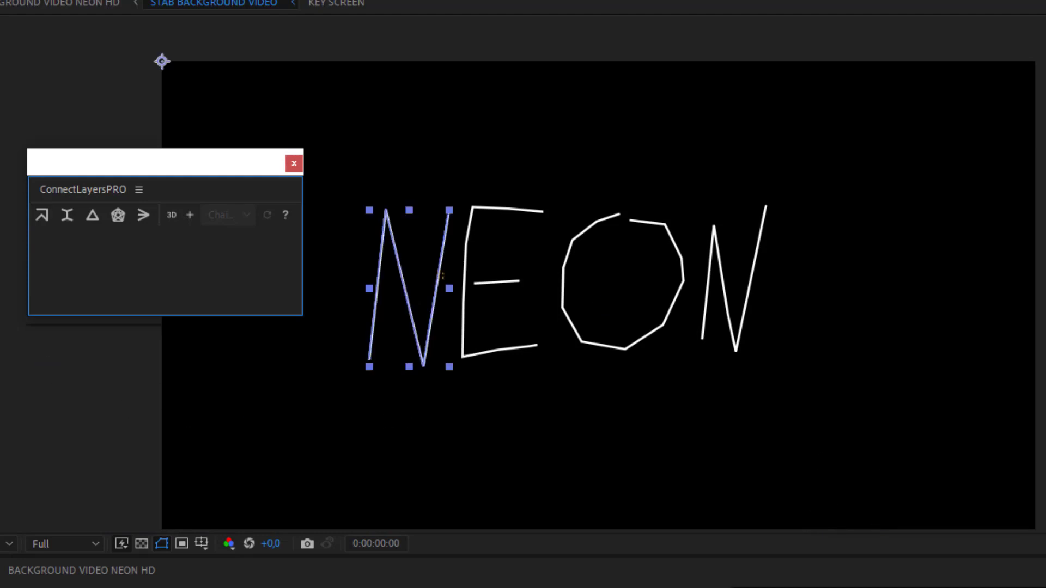
pyautogui.moveTo(449, 213); pyautogui.dragTo(425, 201)
pyautogui.moveTo(409, 157)
pyautogui.mouseDown()
pyautogui.moveTo(535, 209)
pyautogui.moveTo(458, 200)
pyautogui.mouseUp()
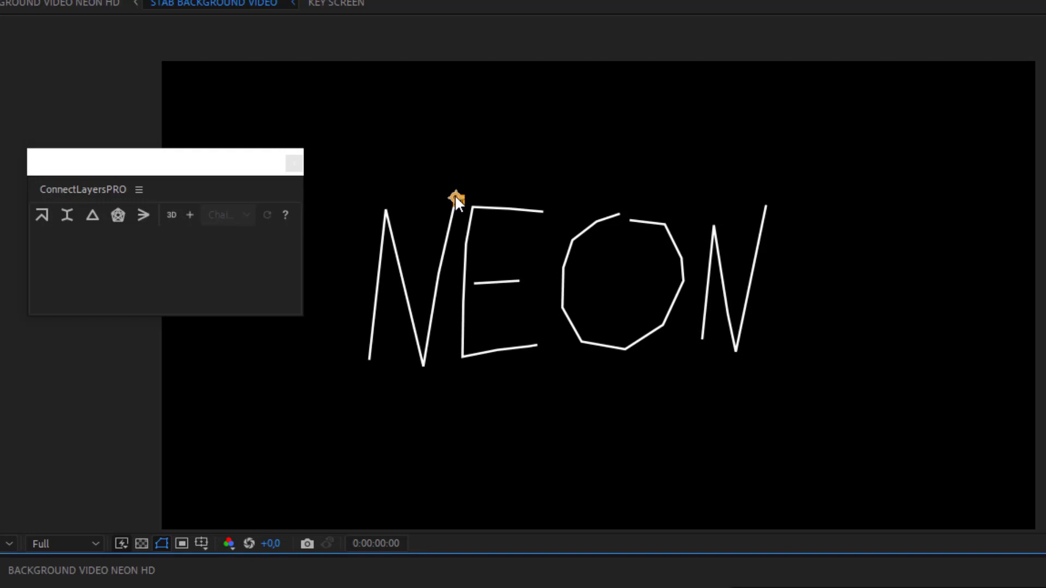
pyautogui.hotkey('ctrl', 'z')
pyautogui.click(518, 452)
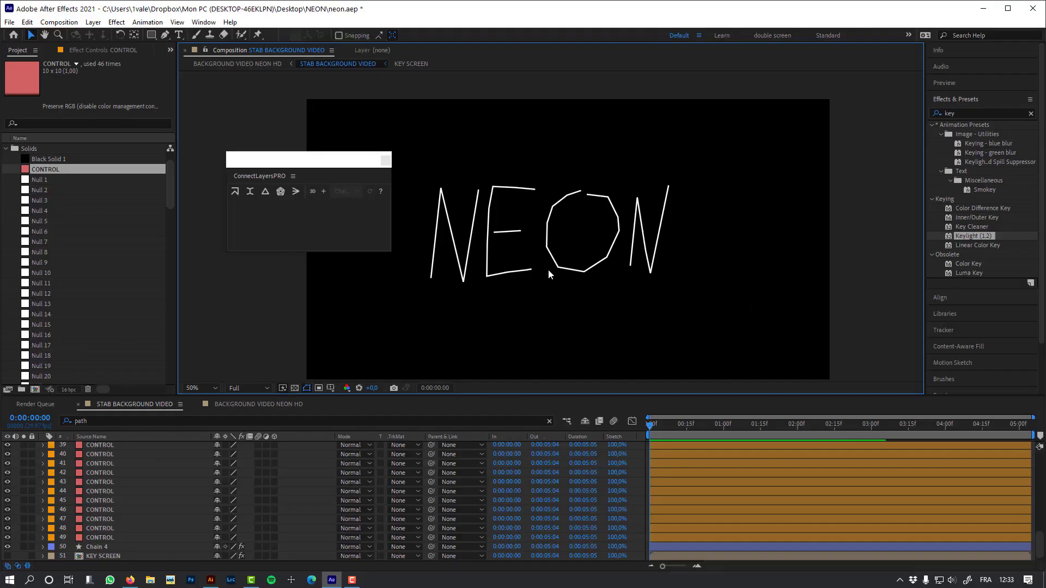
# - Enable Chain 2's Curv module with Auto Bezier Tension curviness
pyautogui.click(549, 274)
pyautogui.scroll(5, 94, 496)
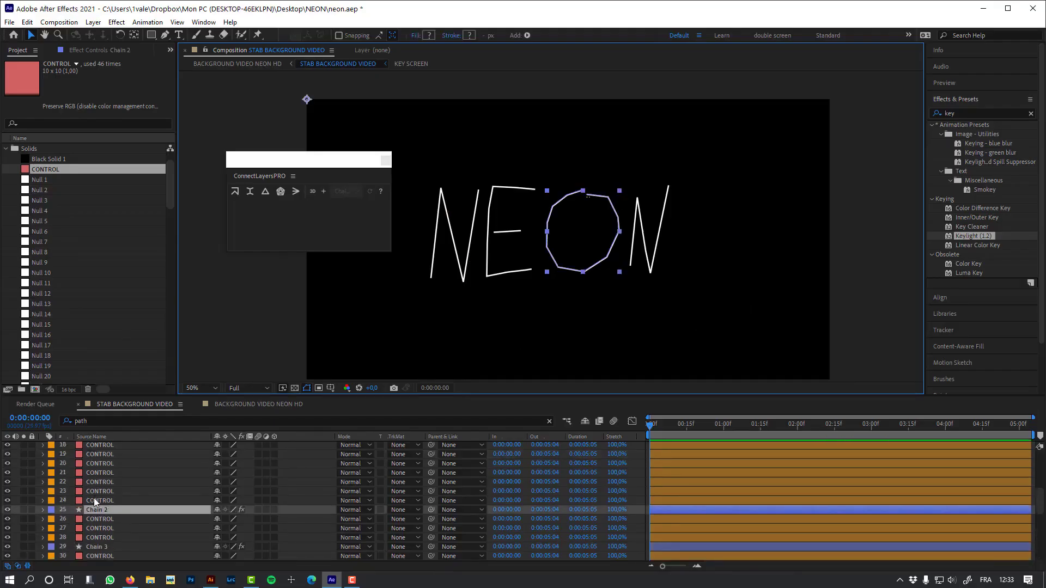
pyautogui.click(88, 49)
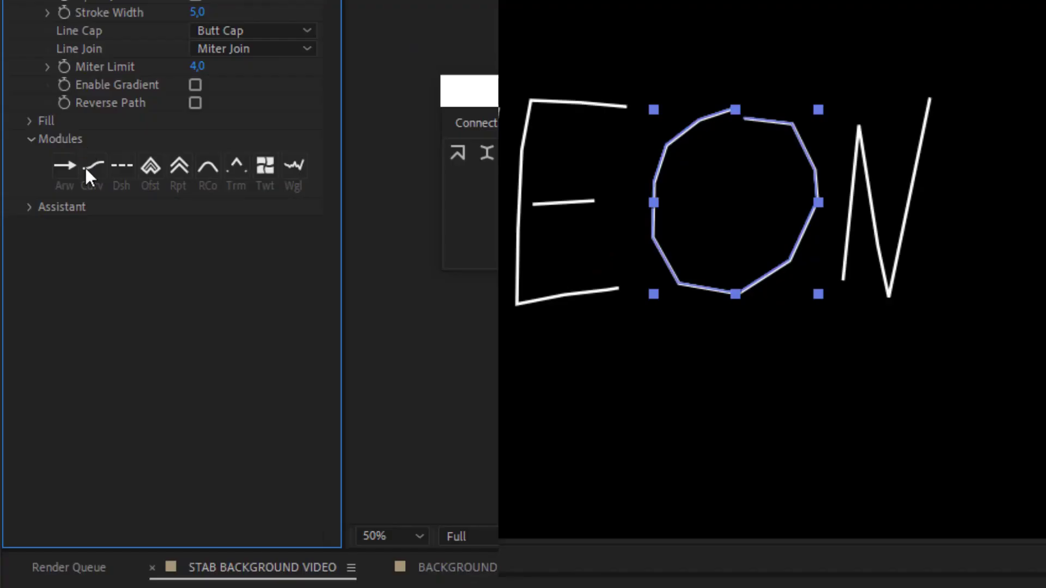
pyautogui.click(46, 200)
pyautogui.click(254, 225)
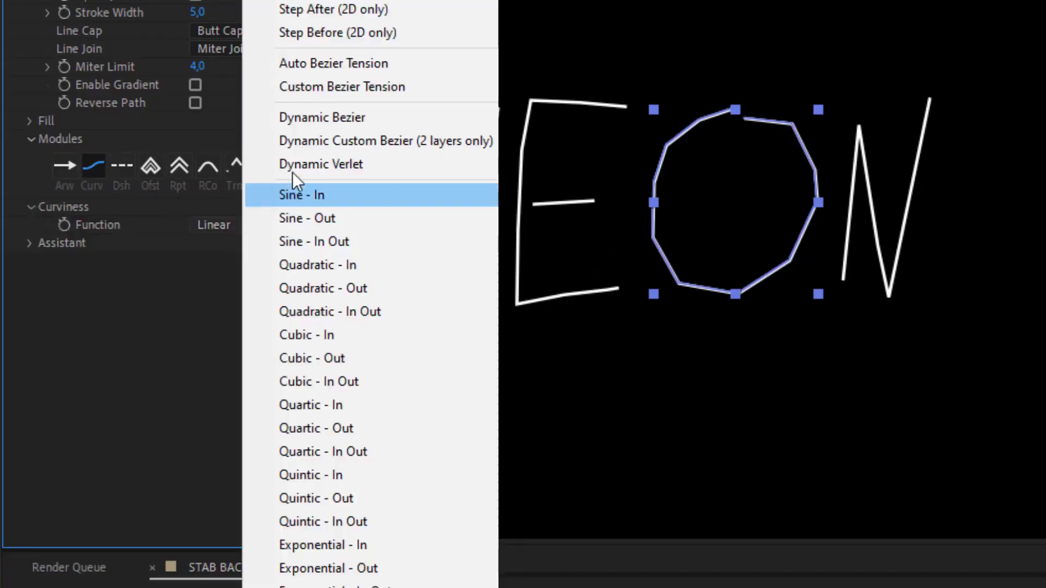
pyautogui.click(388, 66)
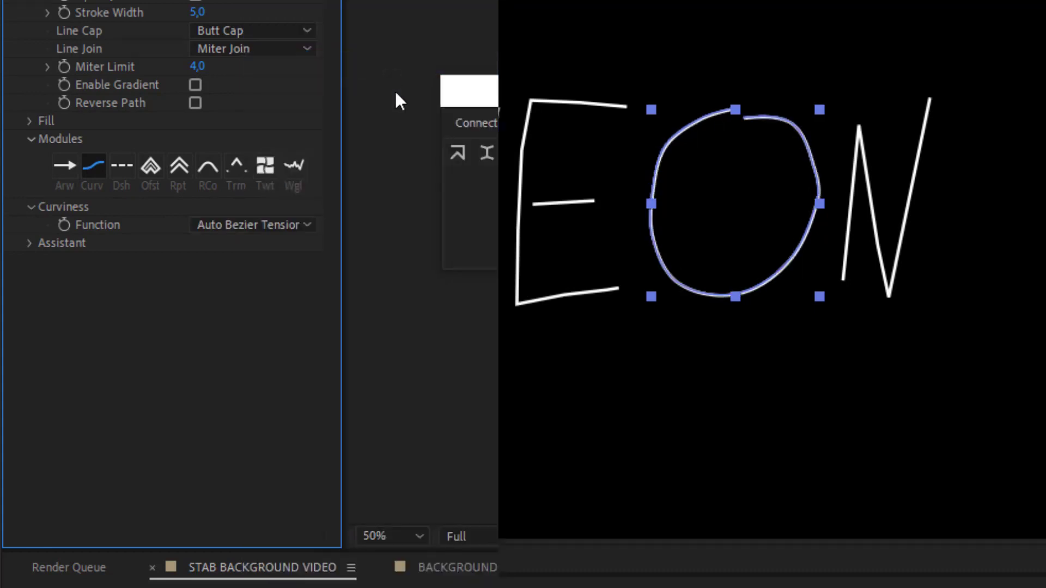
pyautogui.click(615, 384)
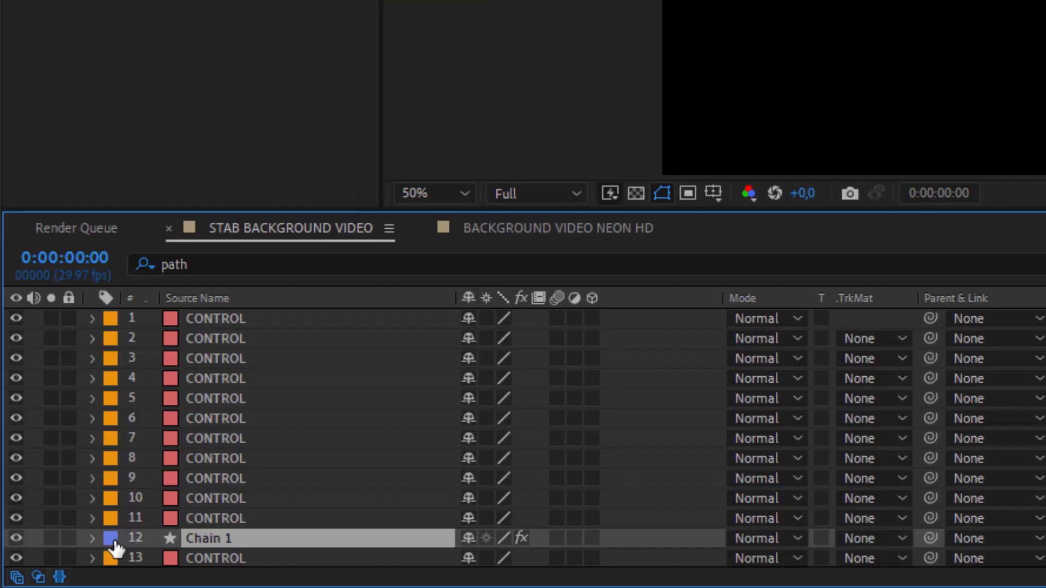
# - Move the four blue-labelled Chain layers to the top of the layer stack
pyautogui.click(114, 540)
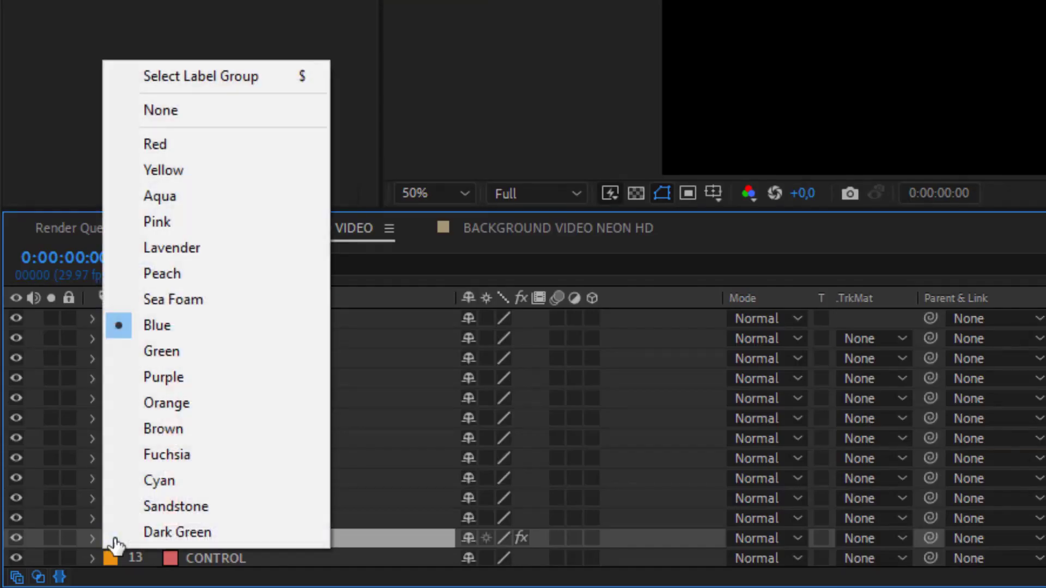
pyautogui.click(210, 77)
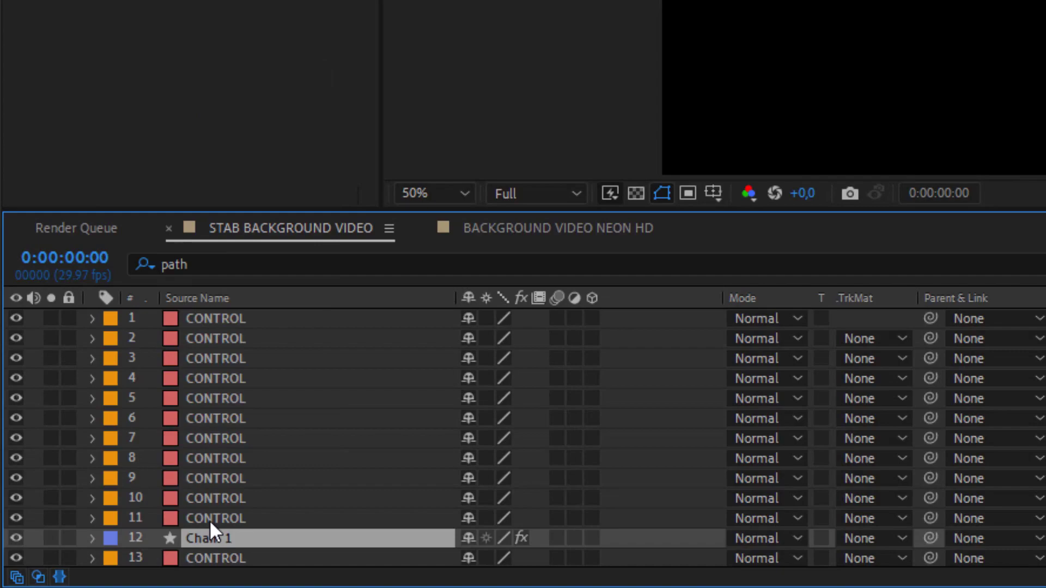
pyautogui.moveTo(210, 524); pyautogui.dragTo(256, 313)
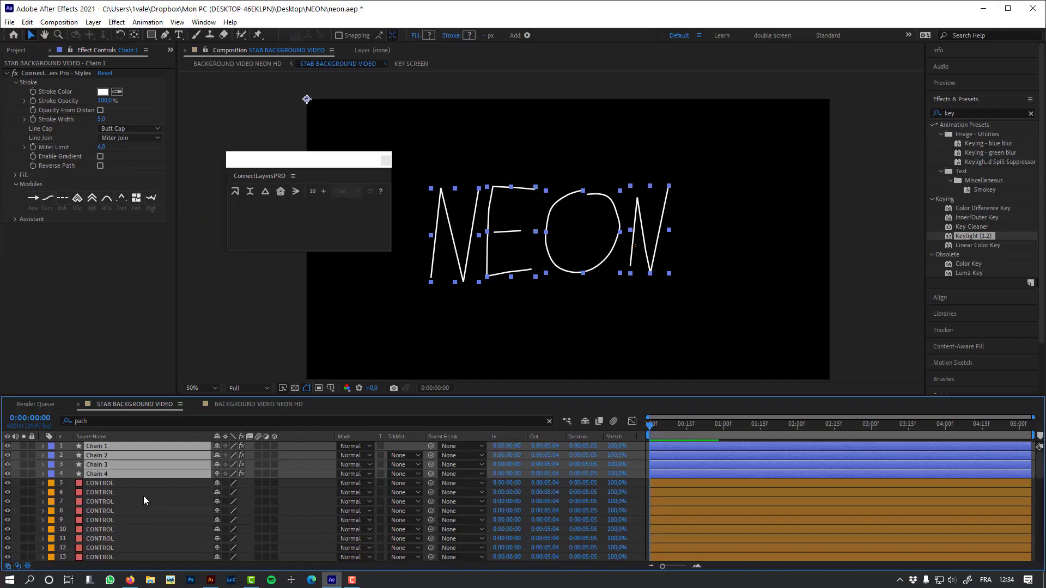
pyautogui.click(349, 336)
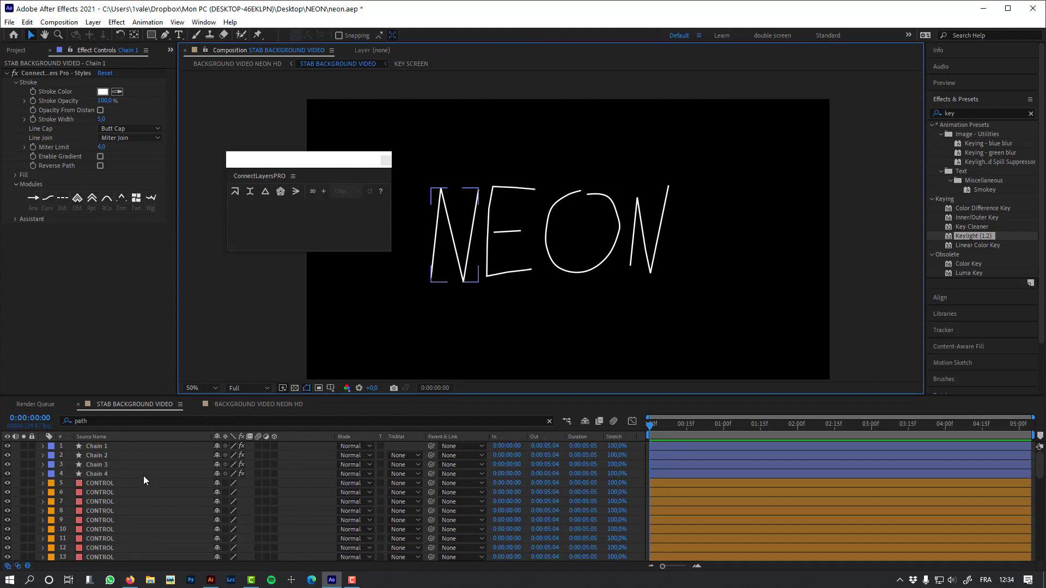
# - Turn on KEY SCREEN visibility and scrub to about 3 seconds
pyautogui.scroll(-10, 84, 488)
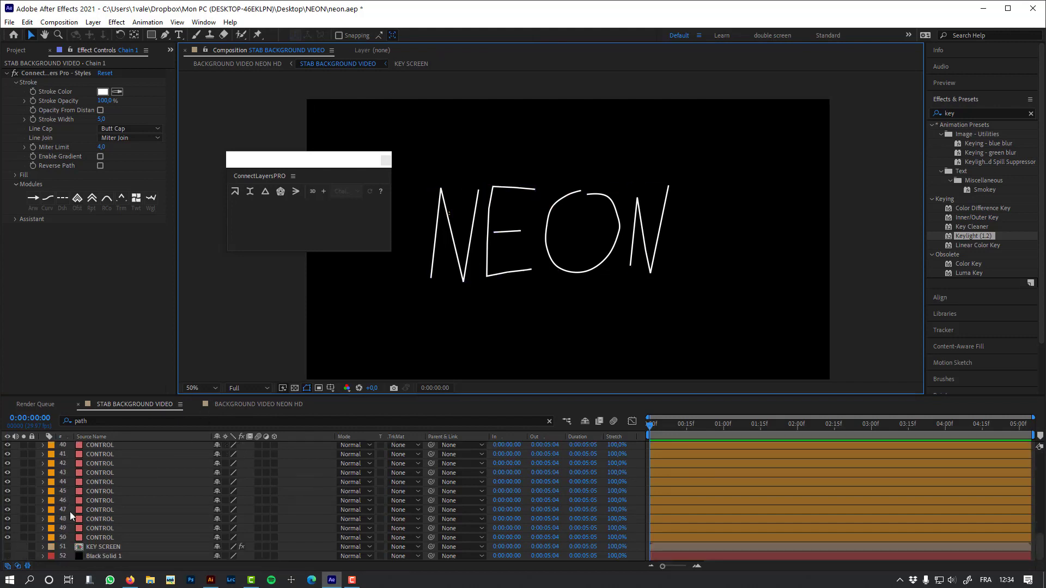
pyautogui.click(8, 550)
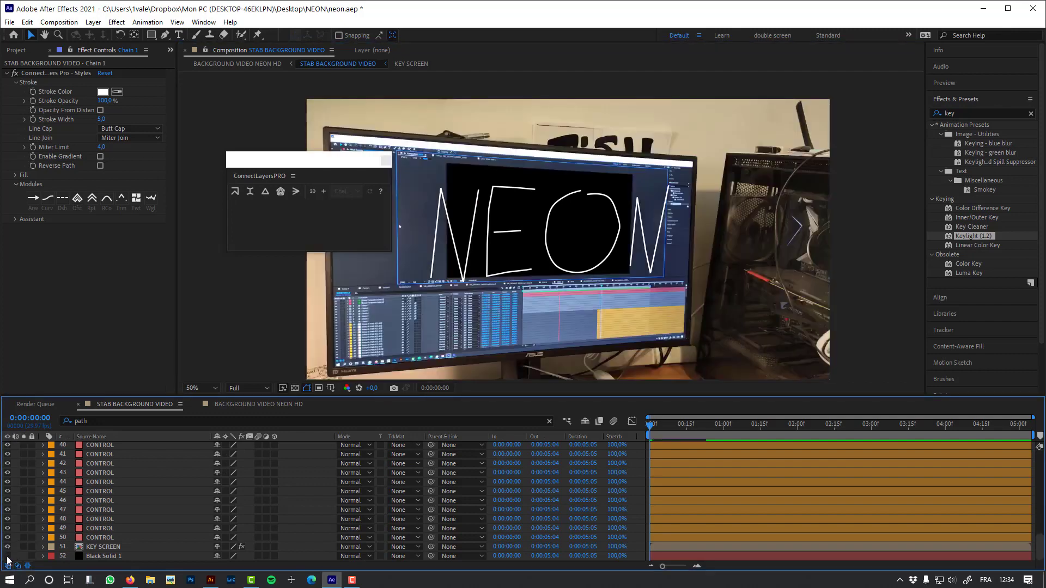
pyautogui.scroll(10, 208, 526)
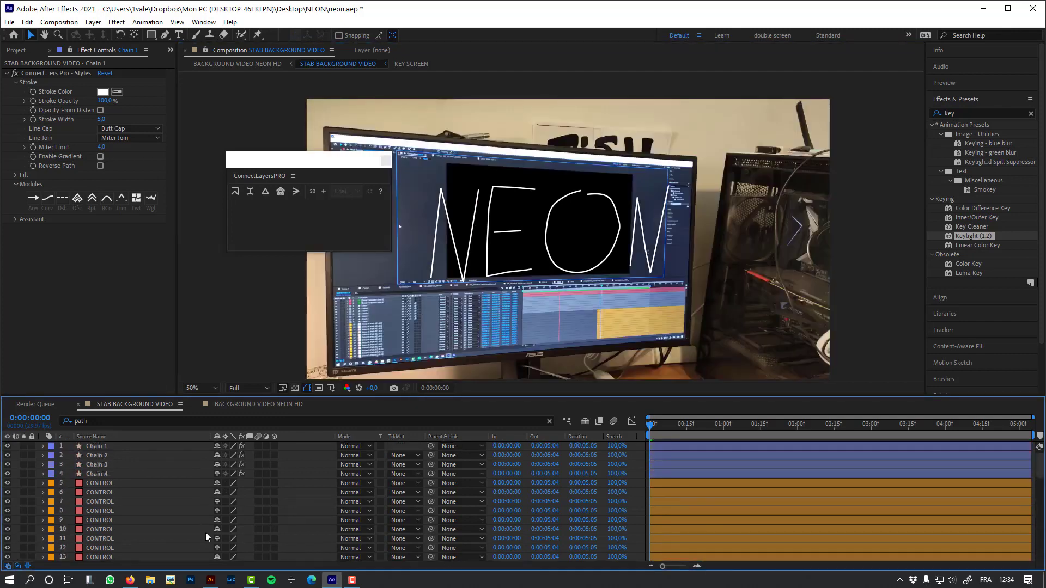
pyautogui.moveTo(769, 428); pyautogui.dragTo(875, 433)
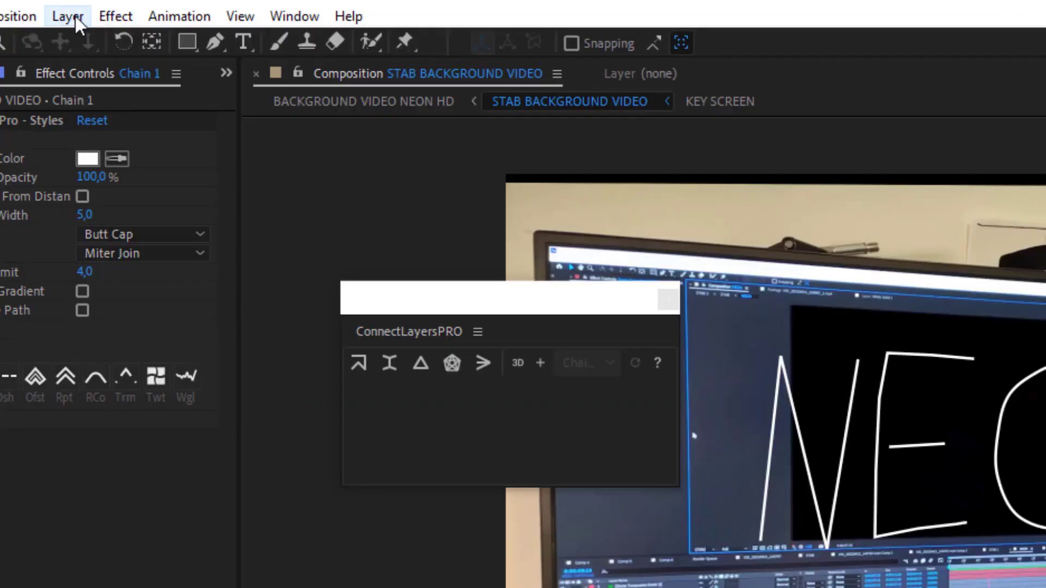
# - Add Null 101 and parent all orange-labelled CONTROL layers to it
pyautogui.click(75, 17)
pyautogui.moveTo(93, 39)
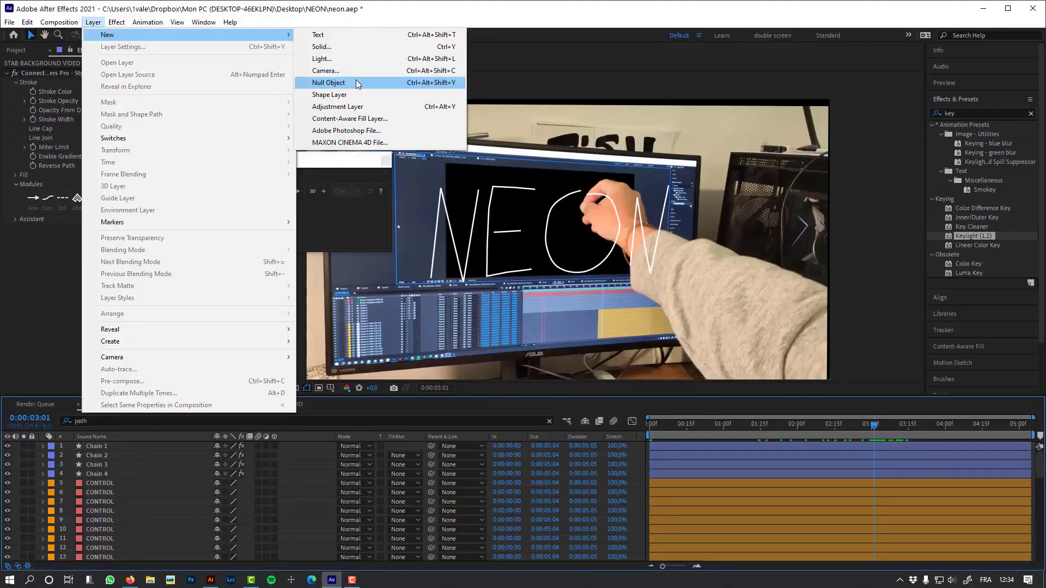
pyautogui.click(358, 84)
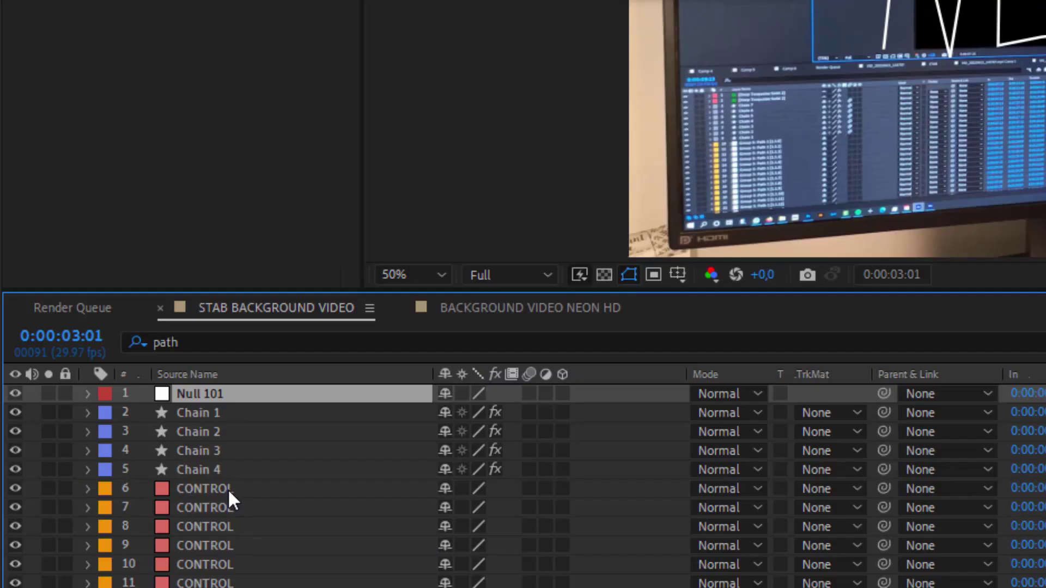
pyautogui.click(112, 492)
pyautogui.click(51, 493)
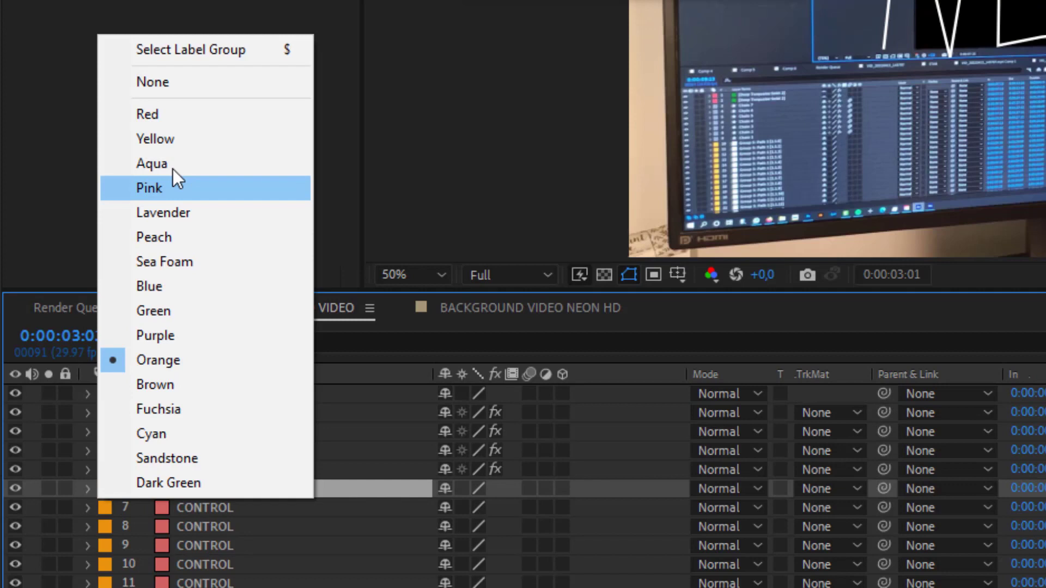
pyautogui.click(203, 46)
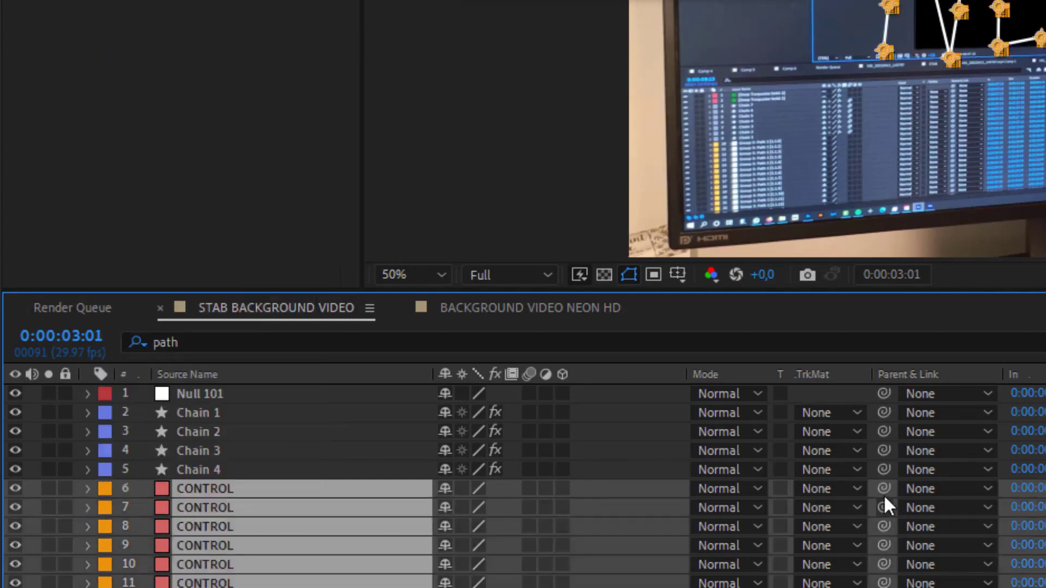
pyautogui.moveTo(884, 491); pyautogui.dragTo(263, 400)
pyautogui.click(262, 400)
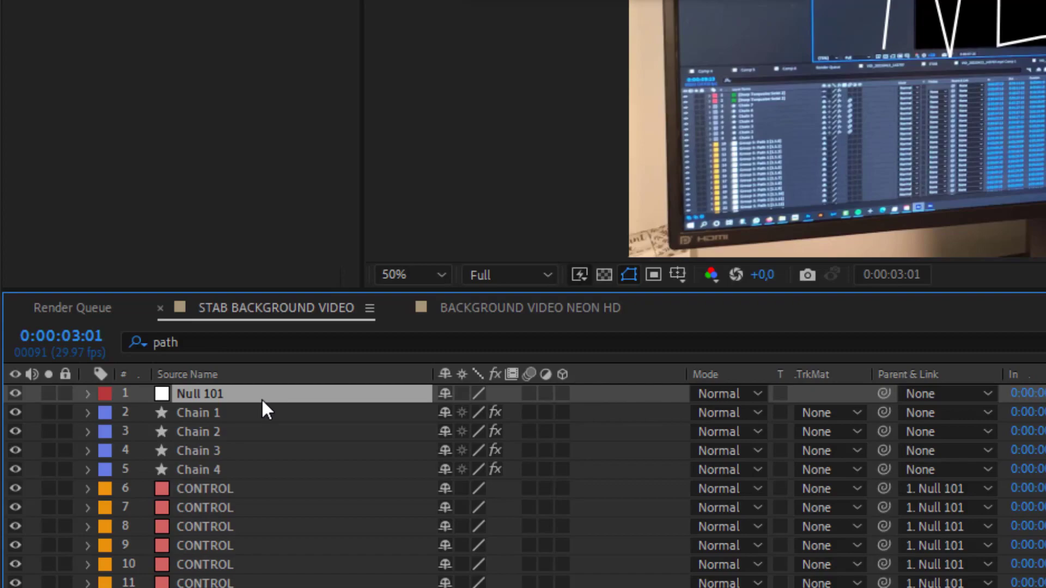
# - Position Null 101 so NEON sits on the monitor screen, viewing at 100%
pyautogui.press('p')
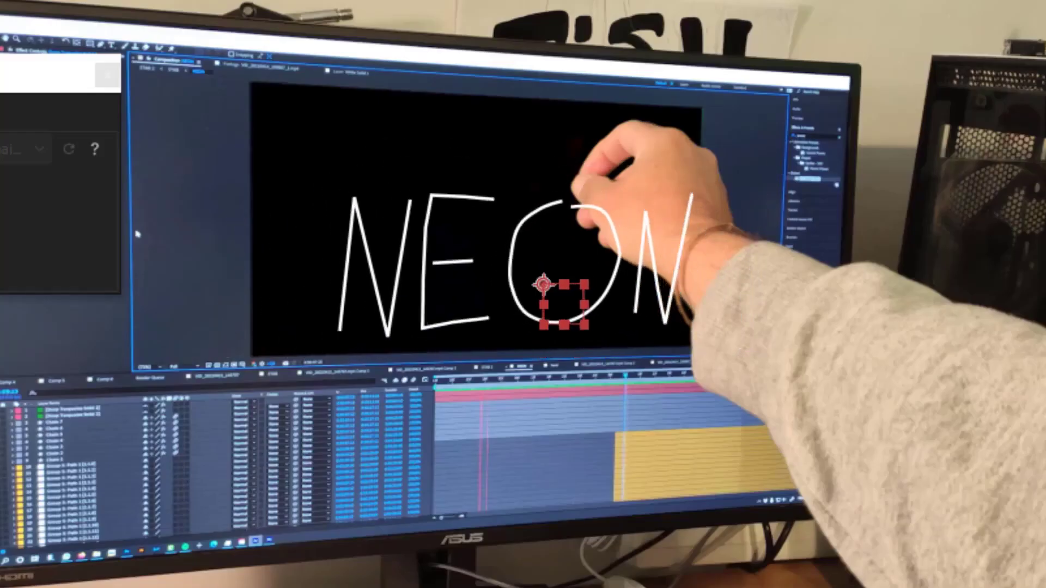
pyautogui.moveTo(538, 288)
pyautogui.mouseDown()
pyautogui.moveTo(480, 249)
pyautogui.moveTo(460, 259)
pyautogui.moveTo(472, 260)
pyautogui.mouseUp()
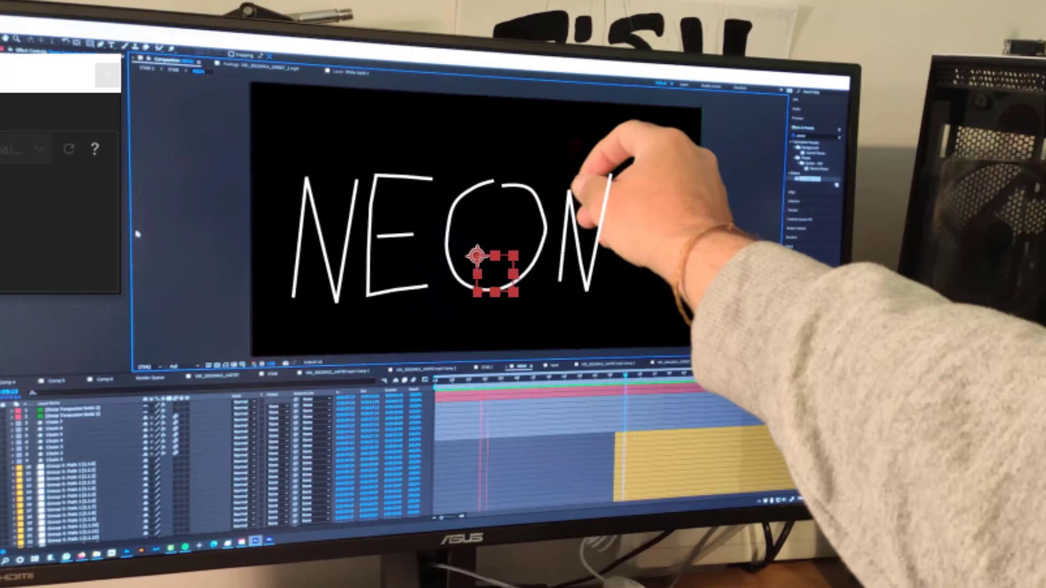
pyautogui.moveTo(472, 260); pyautogui.dragTo(463, 259)
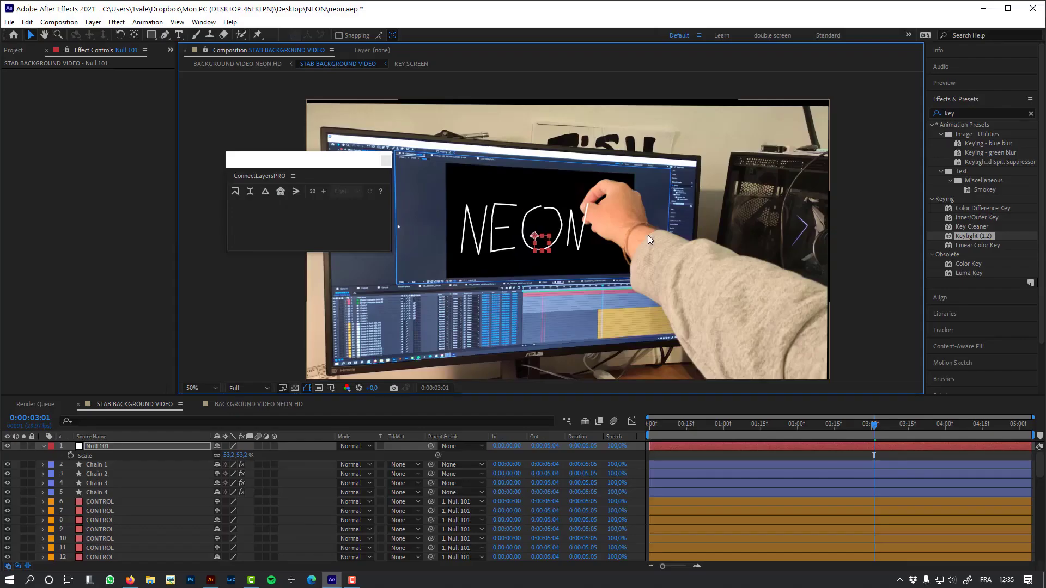
pyautogui.press('.')
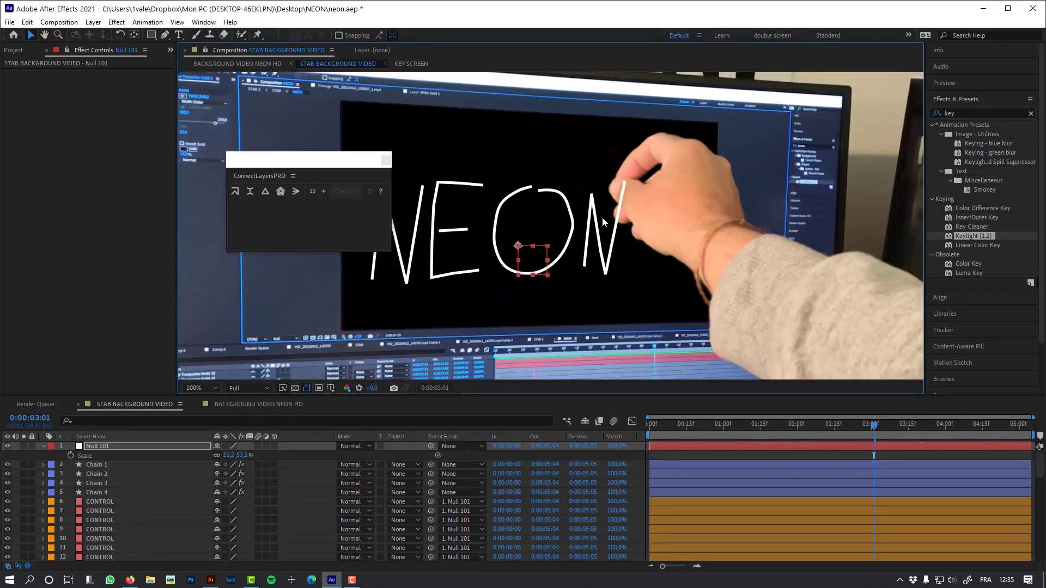
pyautogui.click(381, 163)
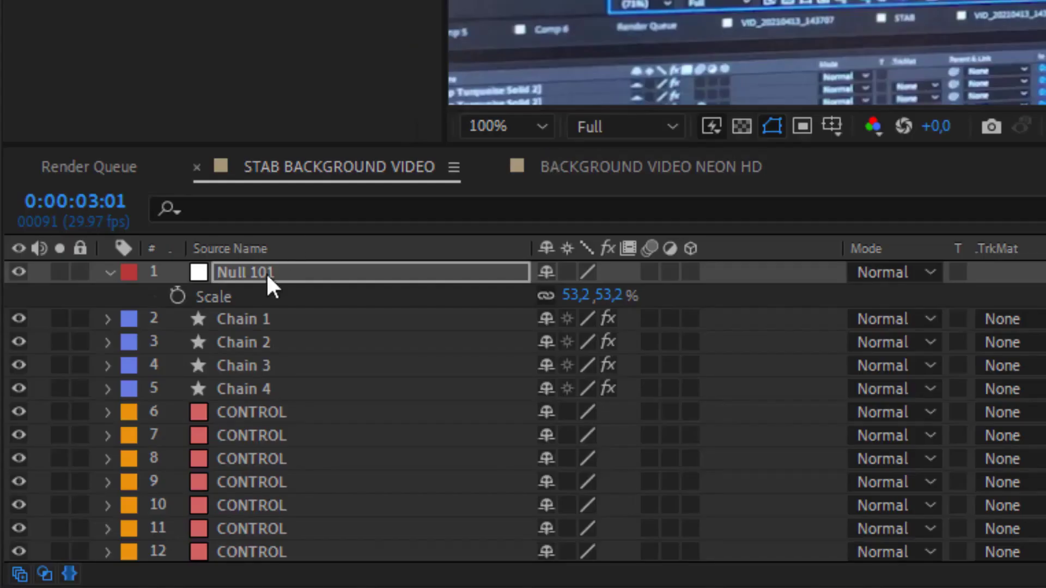
# - Replace Null 101 with a new null named HAND placed just below Chain 4
pyautogui.click(266, 273)
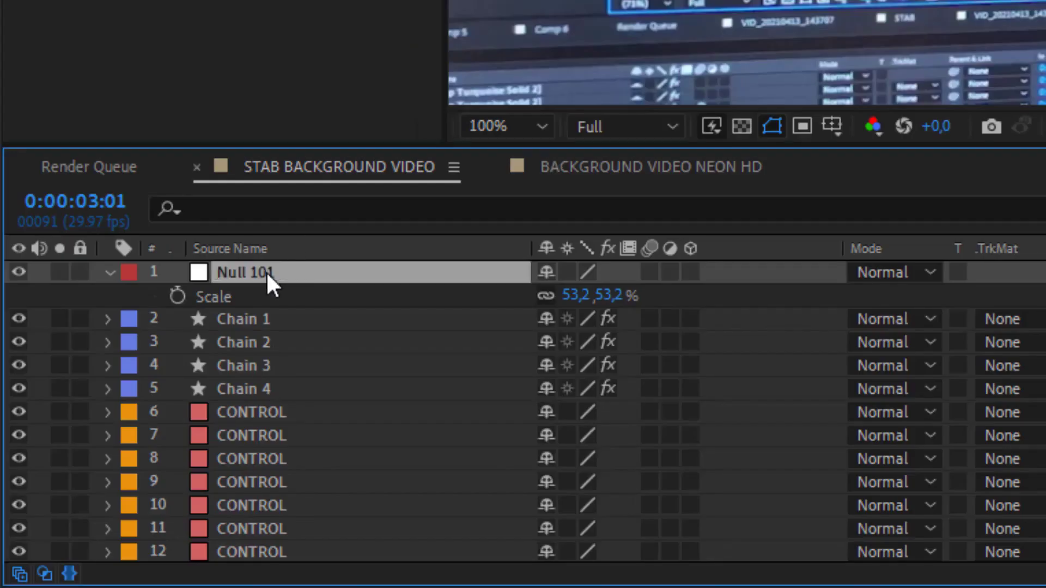
pyautogui.press('Delete')
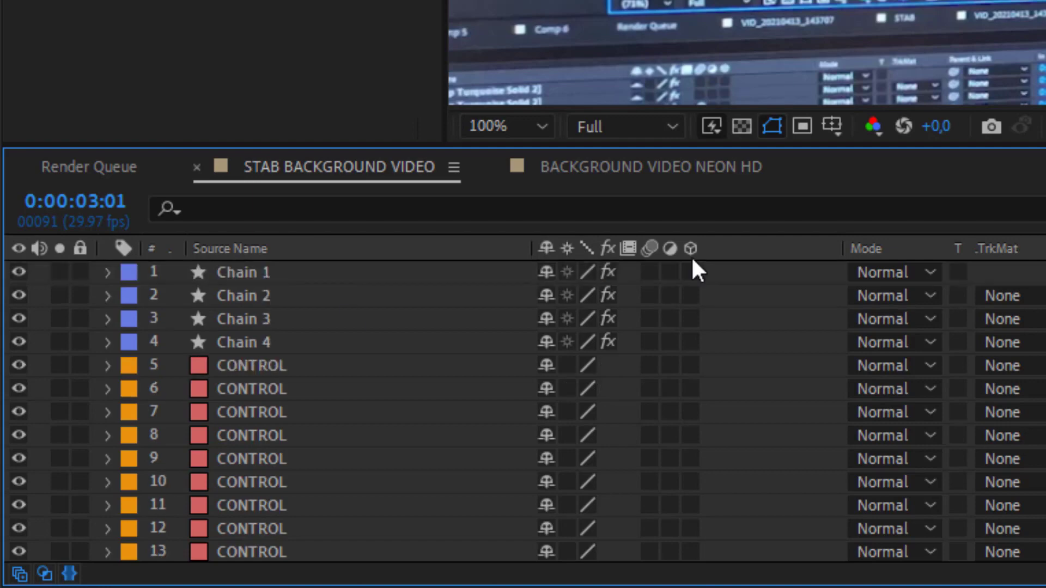
pyautogui.click(60, 22)
pyautogui.moveTo(96, 54)
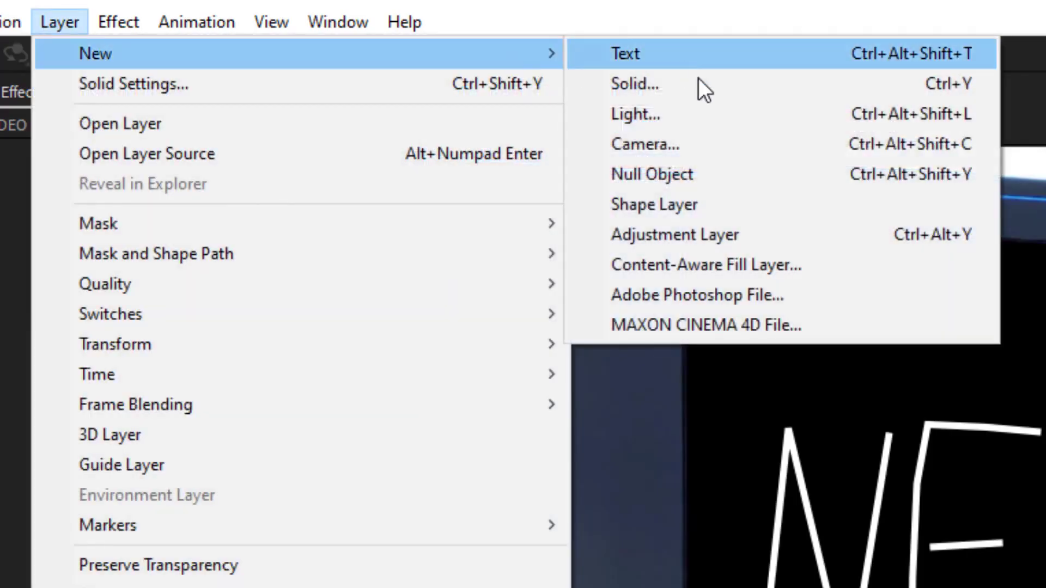
pyautogui.click(726, 173)
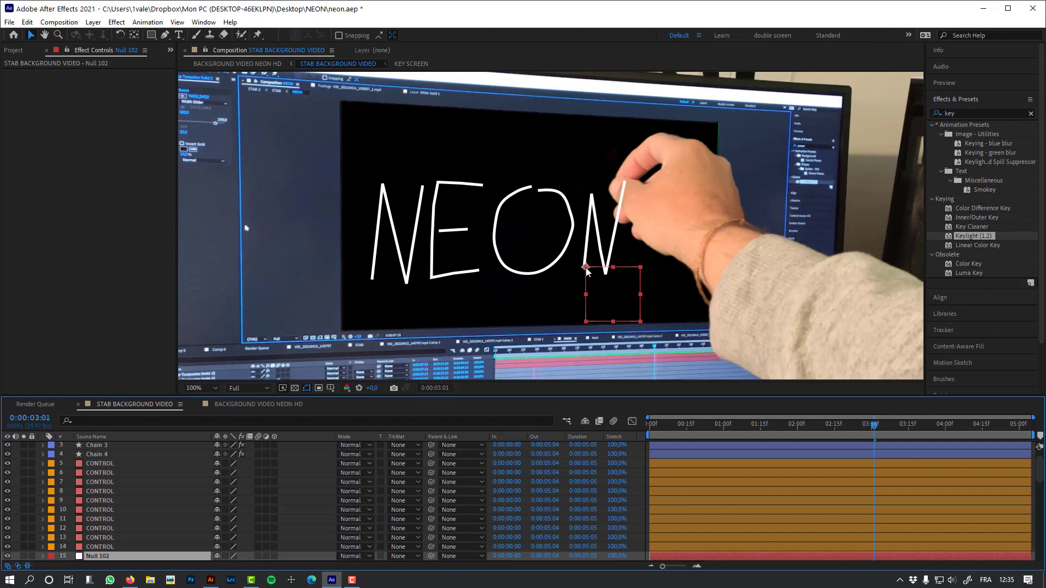
pyautogui.moveTo(585, 268); pyautogui.dragTo(625, 186)
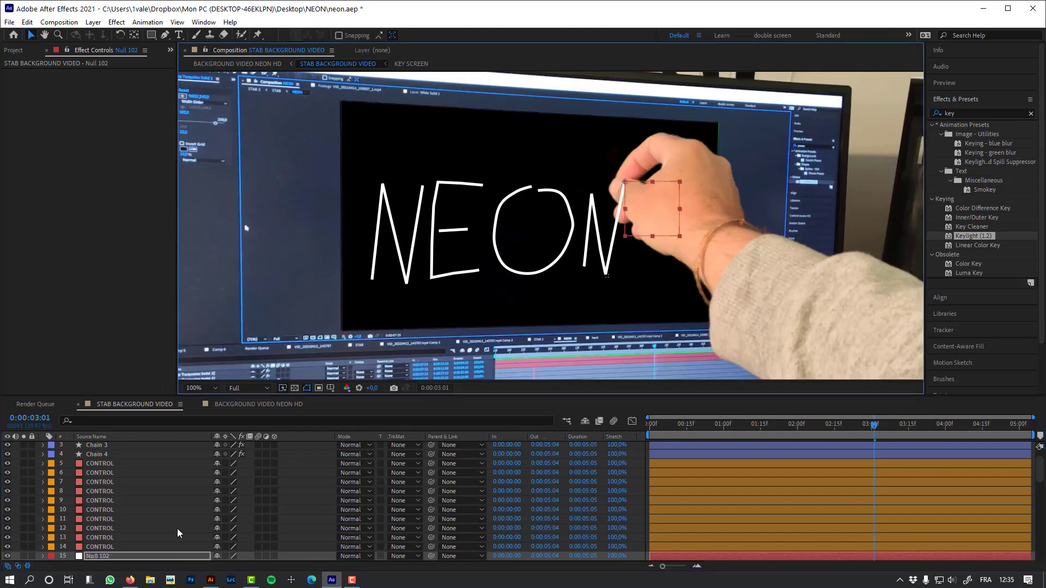
pyautogui.moveTo(105, 557); pyautogui.dragTo(127, 459)
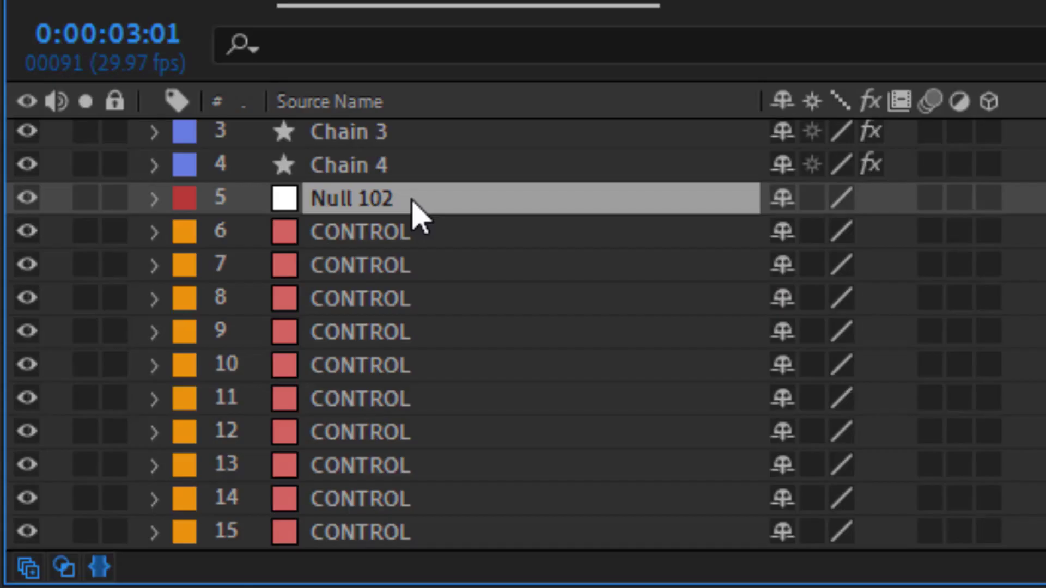
pyautogui.press('Return')
pyautogui.write('HAND')
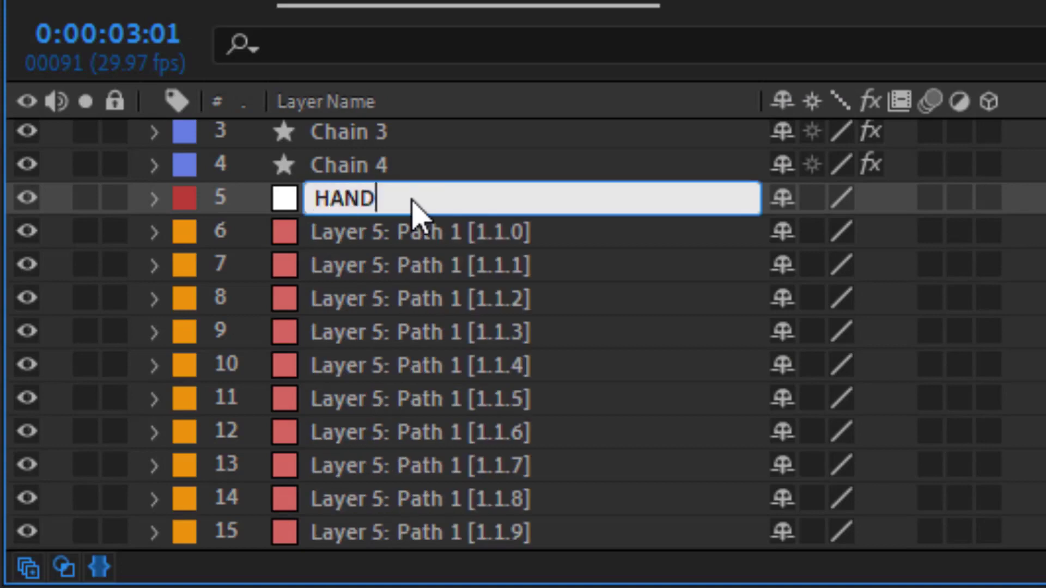
pyautogui.press('Return')
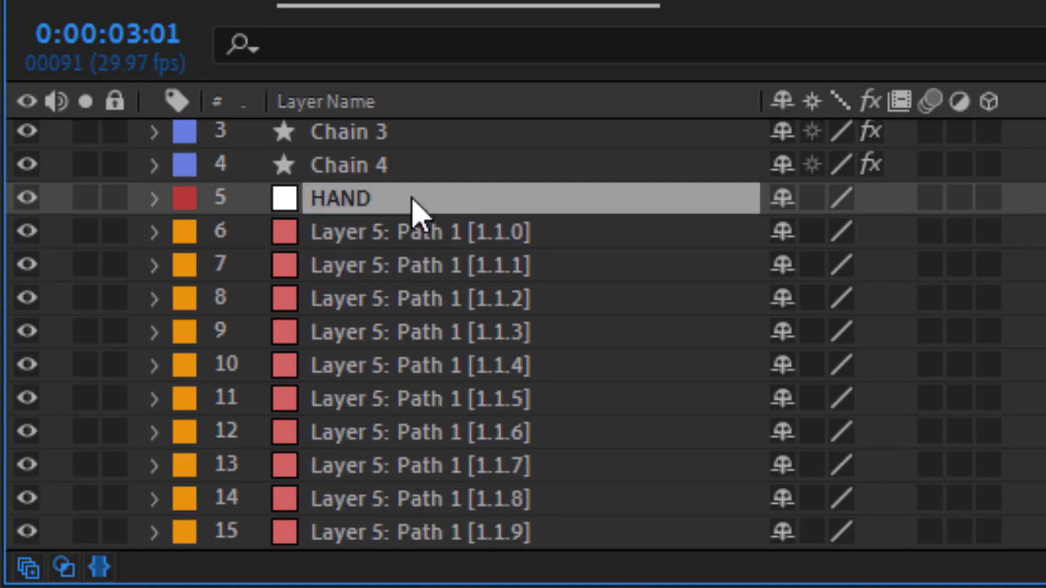
# - Keyframe HAND's Position onto the pen tip frame by frame
pyautogui.press('p')
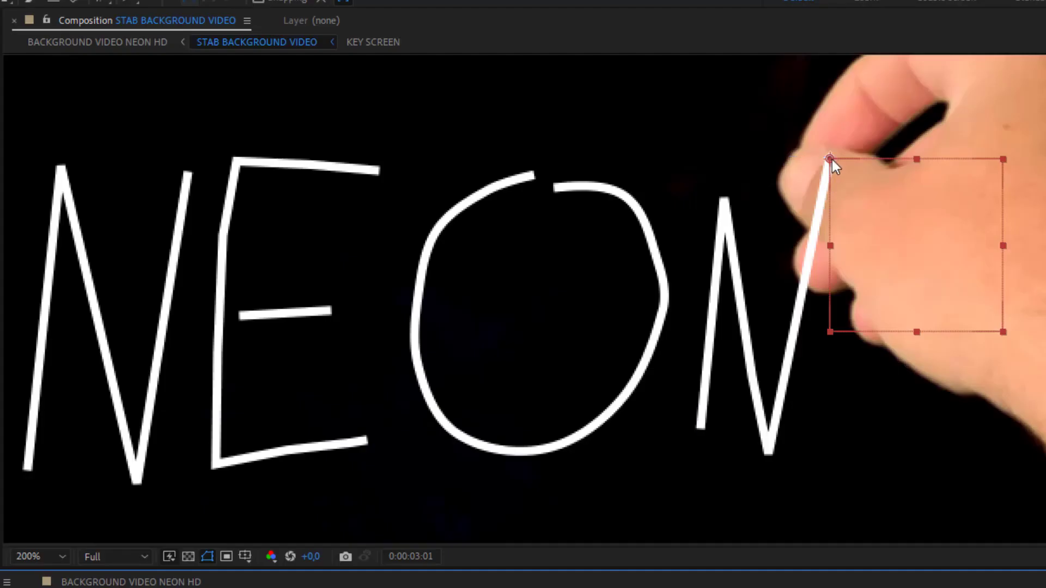
pyautogui.moveTo(699, 282); pyautogui.dragTo(279, 419)
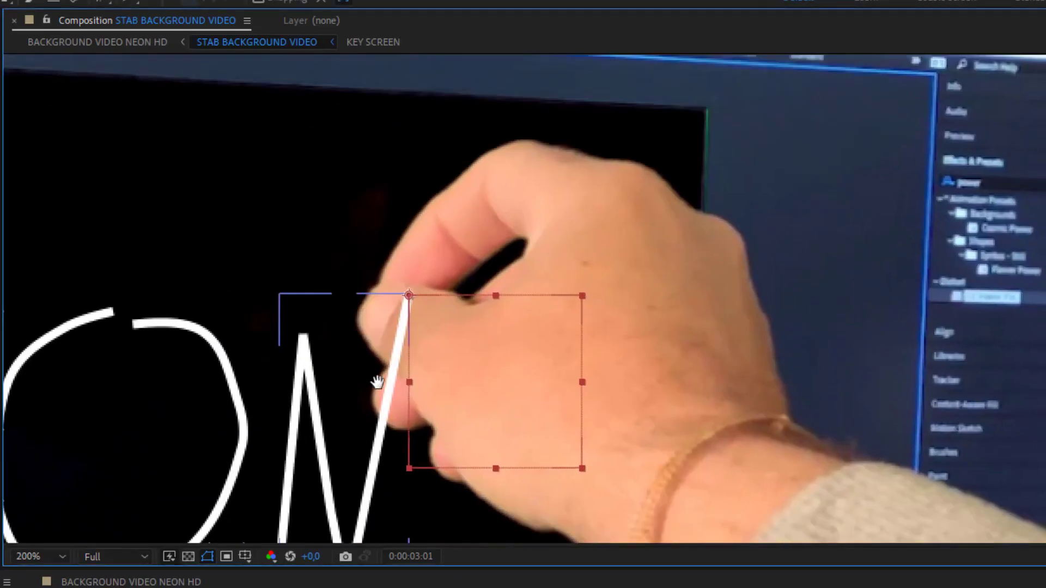
pyautogui.press('pagedown')
pyautogui.press('pagedown')
pyautogui.moveTo(414, 286)
pyautogui.mouseDown()
pyautogui.moveTo(511, 116)
pyautogui.moveTo(392, 292)
pyautogui.moveTo(349, 406)
pyautogui.moveTo(427, 339)
pyautogui.moveTo(632, 67)
pyautogui.mouseUp()
pyautogui.press('pagedown')
pyautogui.press('pagedown')
pyautogui.press('pagedown')
pyautogui.press('pagedown')
pyautogui.press('pagedown')
pyautogui.press('pagedown')
pyautogui.press('pagedown')
pyautogui.press('pagedown')
# - Add a loopOut("continue") expression to the HAND layer's Position
pyautogui.press(',')
pyautogui.press('pagedown')
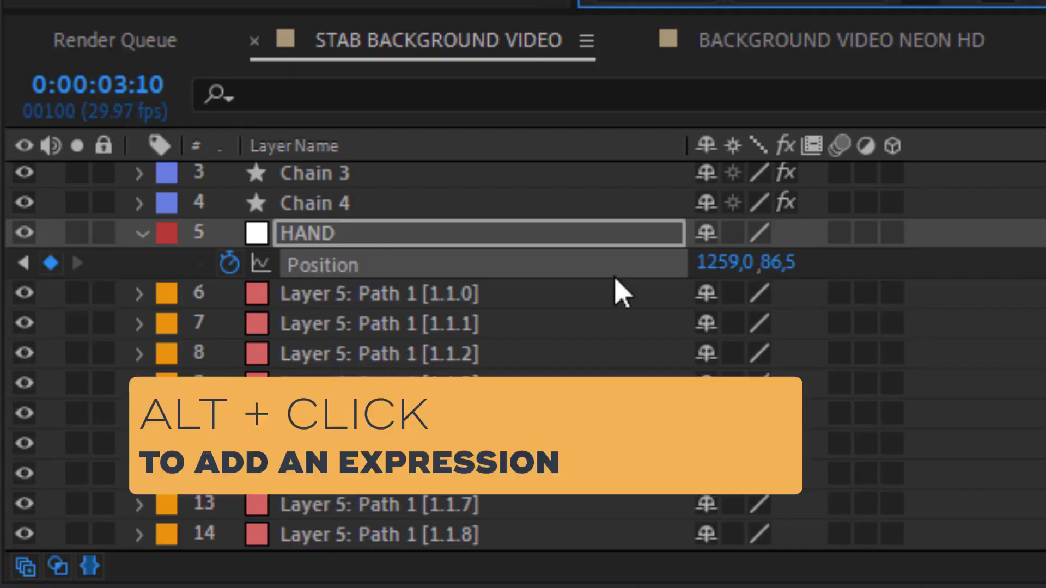
pyautogui.keyDown('alt'); pyautogui.click(233, 266); pyautogui.keyUp('alt')
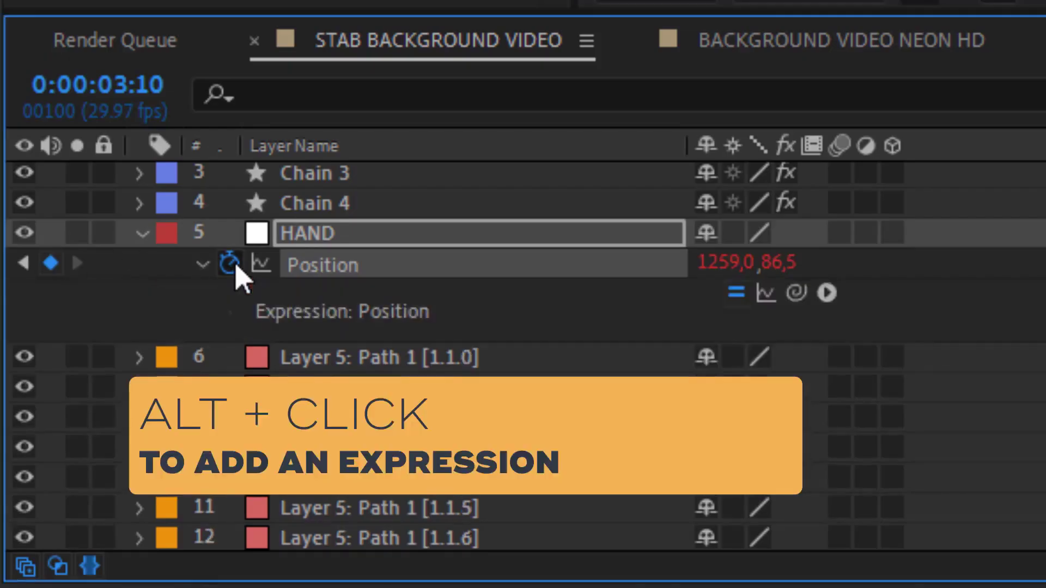
pyautogui.write('loop')
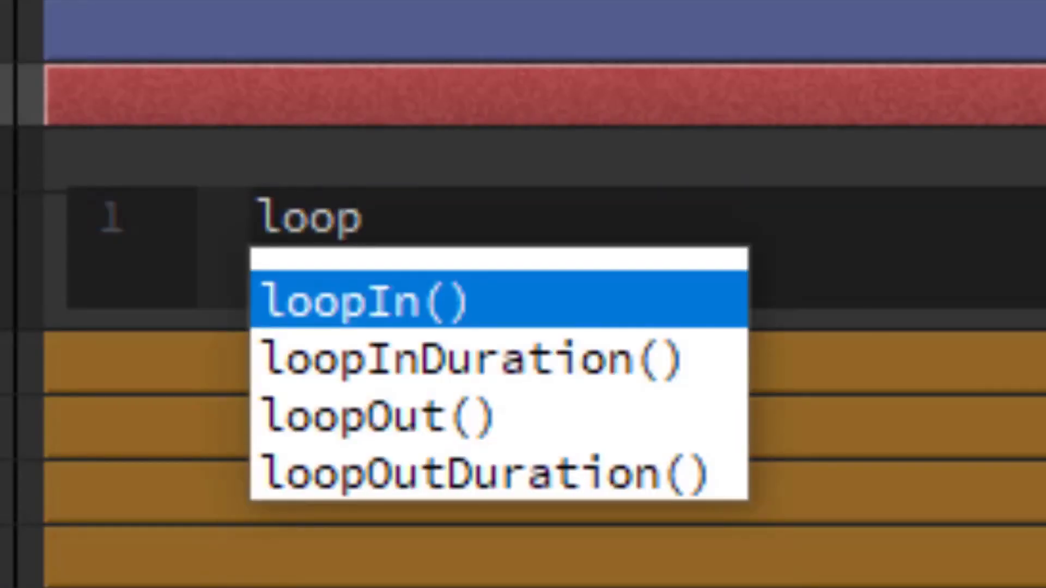
pyautogui.press('Down')
pyautogui.press('Down')
pyautogui.press('Return')
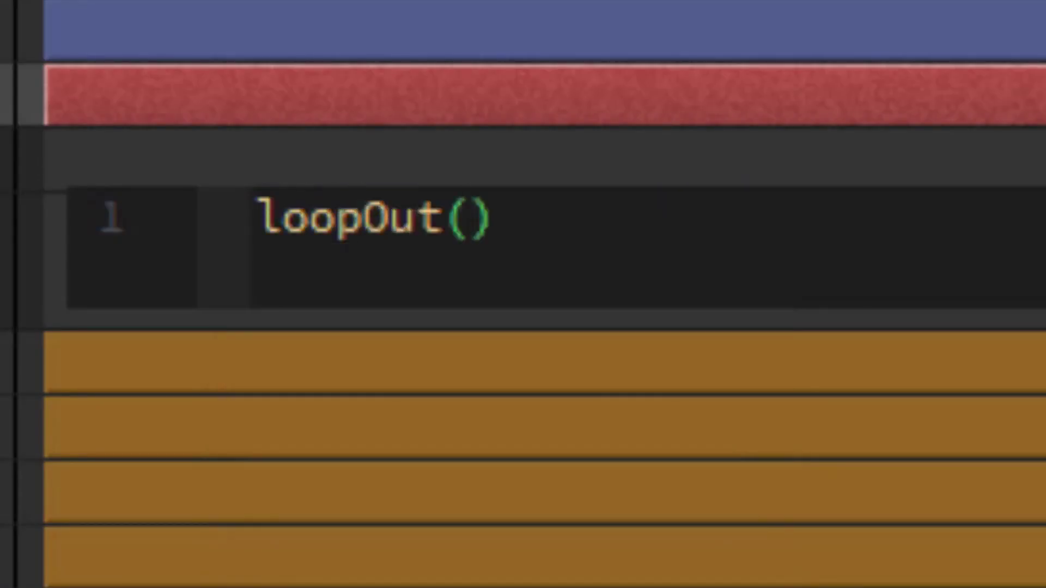
pyautogui.write('"conti')
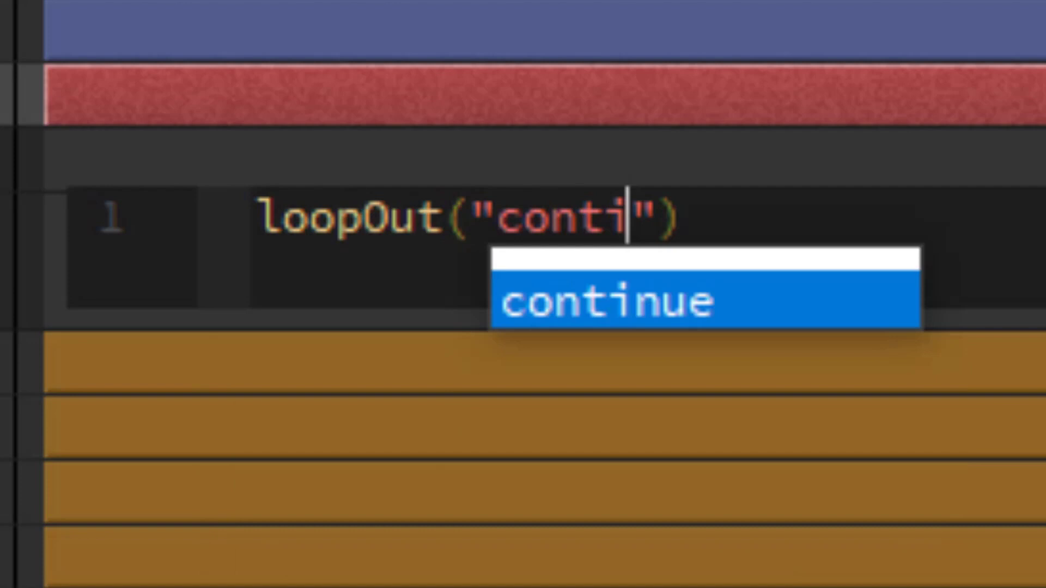
pyautogui.press('Return')
pyautogui.press('KP_Enter')
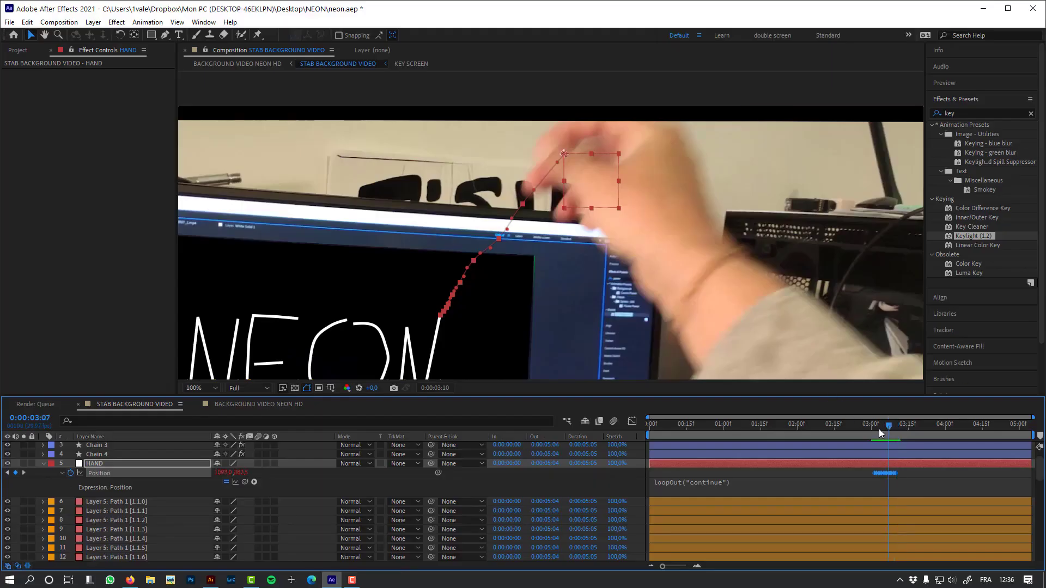
# - Scrub past the last keyframe to confirm the hand keeps moving
pyautogui.moveTo(878, 429); pyautogui.dragTo(647, 454)
pyautogui.scroll(-4, 616, 225)
pyautogui.scroll(2, 554, 274)
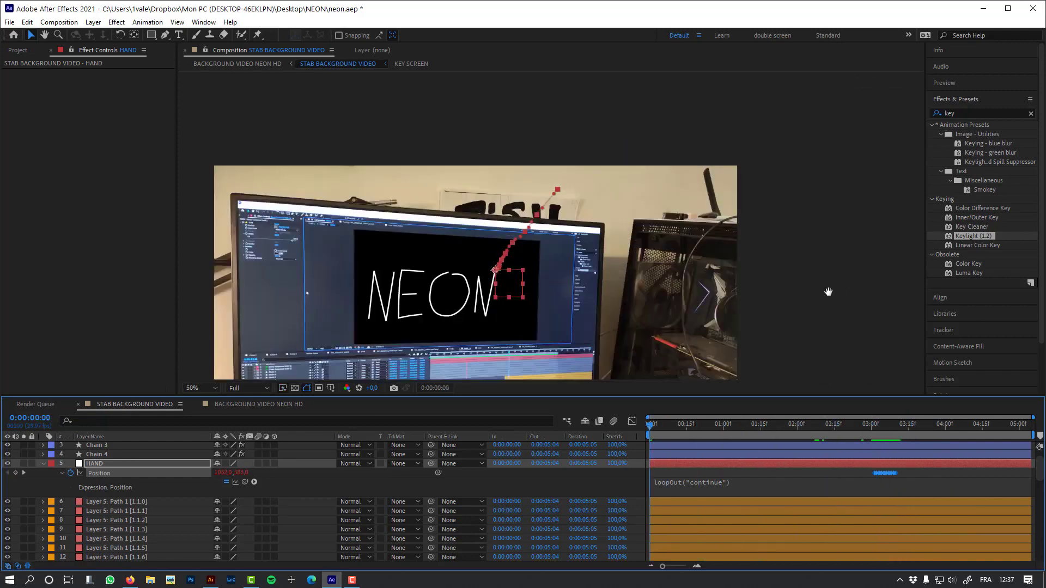
pyautogui.moveTo(787, 283); pyautogui.dragTo(819, 195)
# - Collapse HAND and select layer 16, Layer 5: Path 1 [1.1.10], the N's end link
pyautogui.press('v')
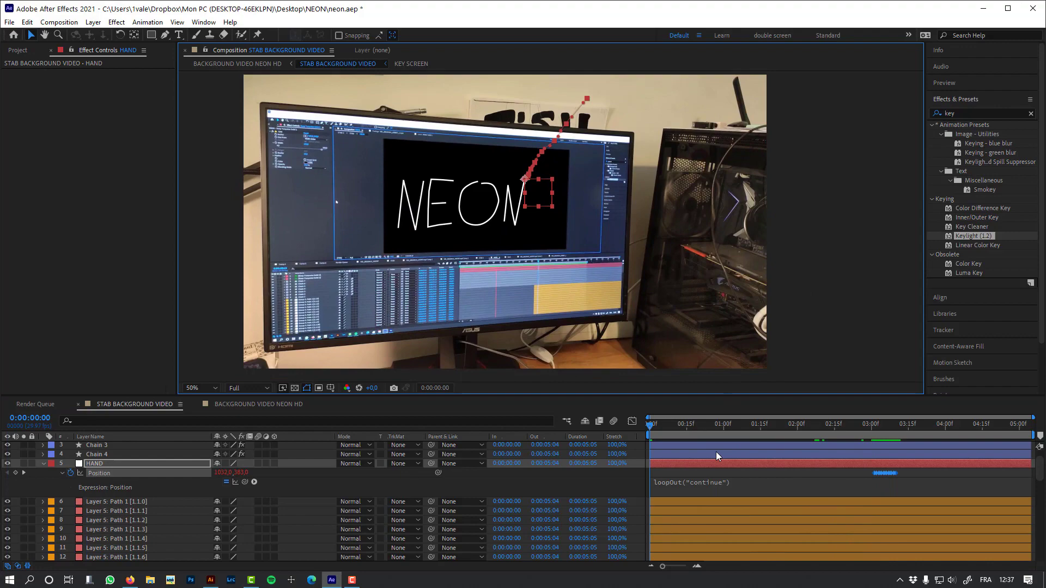
pyautogui.click(44, 464)
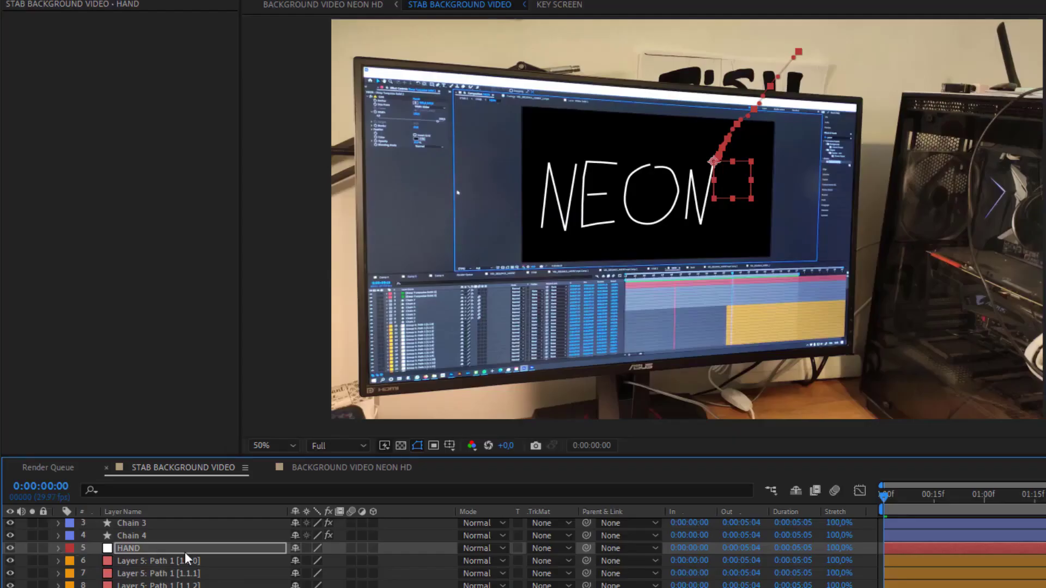
pyautogui.click(184, 551)
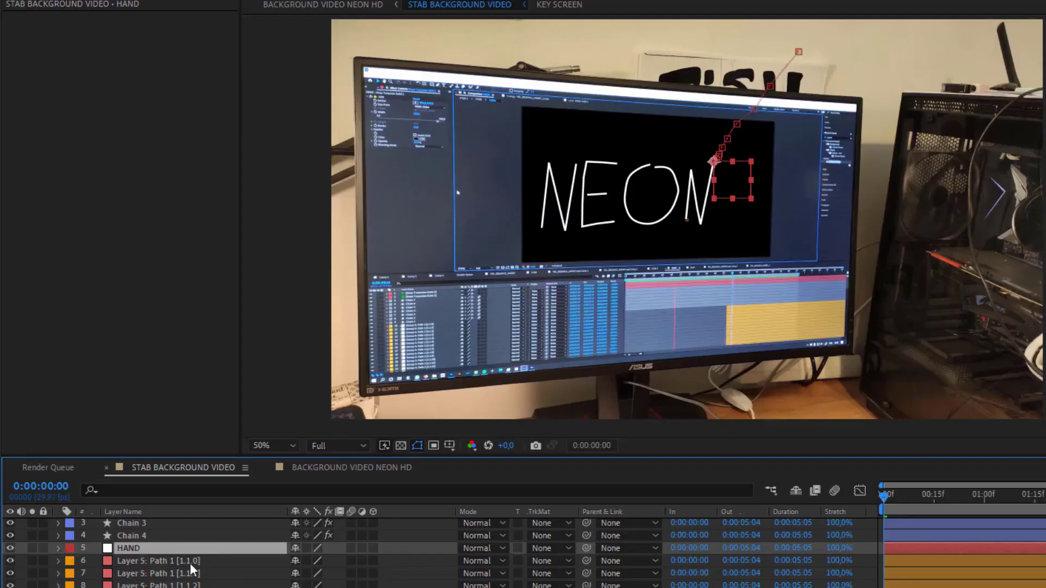
pyautogui.moveTo(780, 267); pyautogui.dragTo(418, 482)
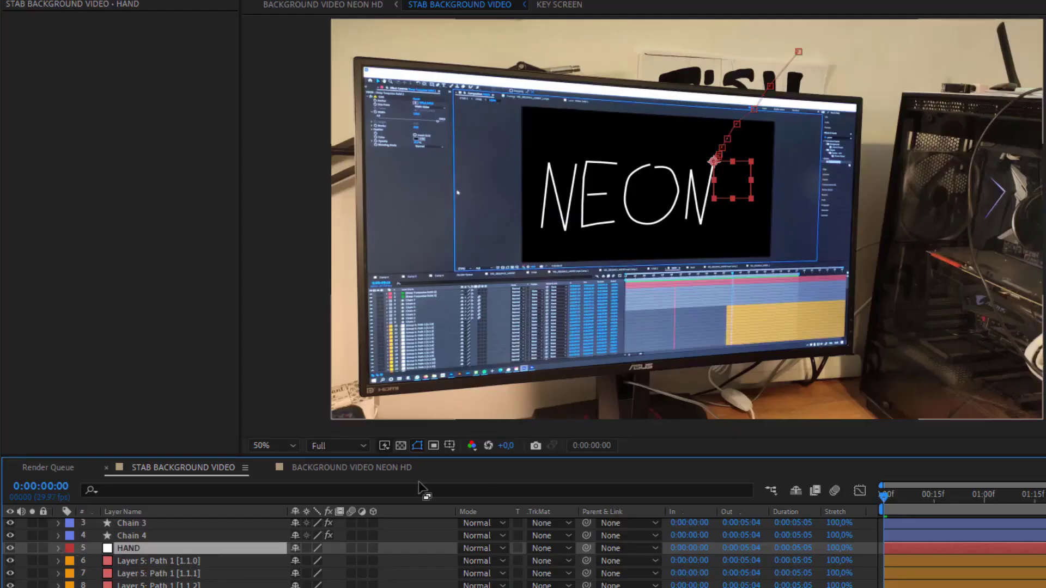
pyautogui.scroll(-3, 414, 553)
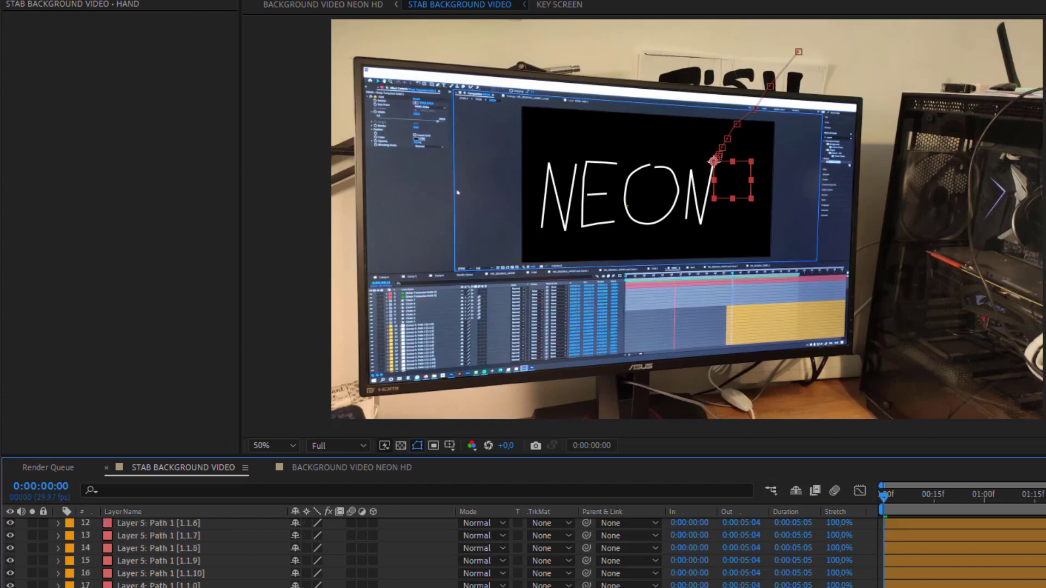
pyautogui.click(184, 576)
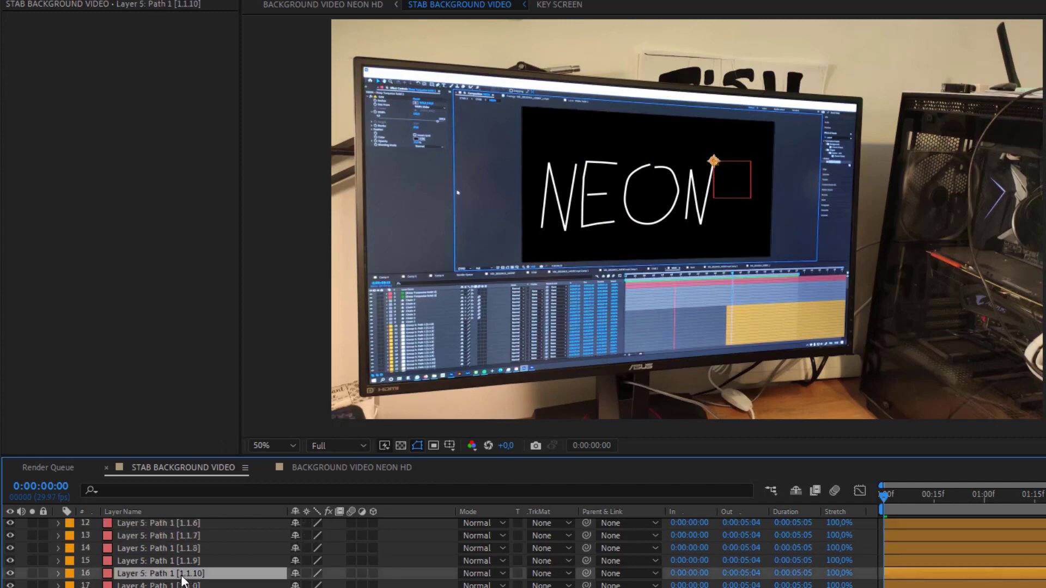
pyautogui.click(185, 560)
pyautogui.click(188, 548)
pyautogui.click(189, 561)
pyautogui.click(192, 574)
# - Parent Layer 5: Path 1 [1.1.10] to the 5. HAND null
pyautogui.click(628, 573)
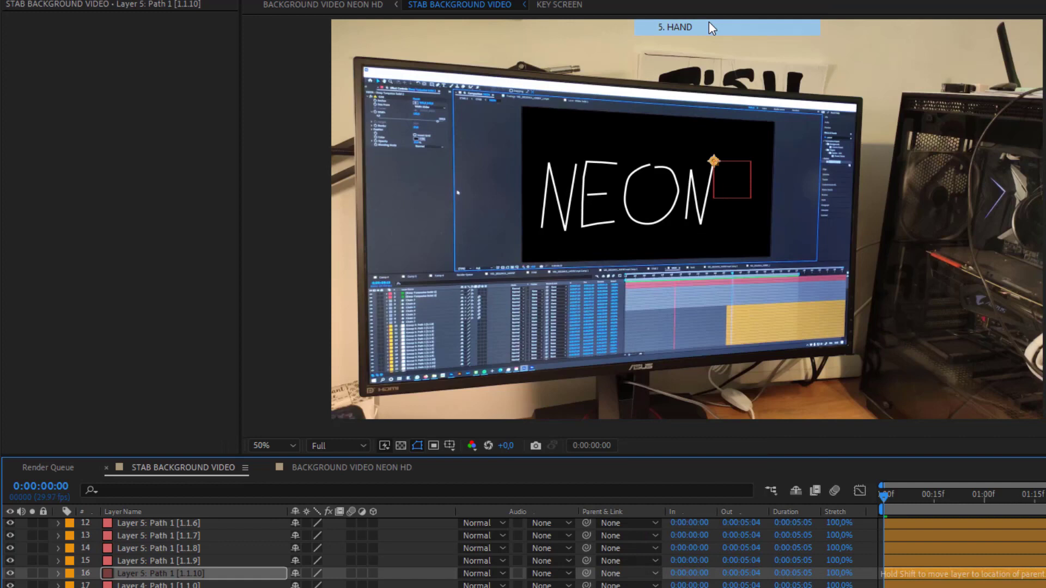
pyautogui.click(709, 27)
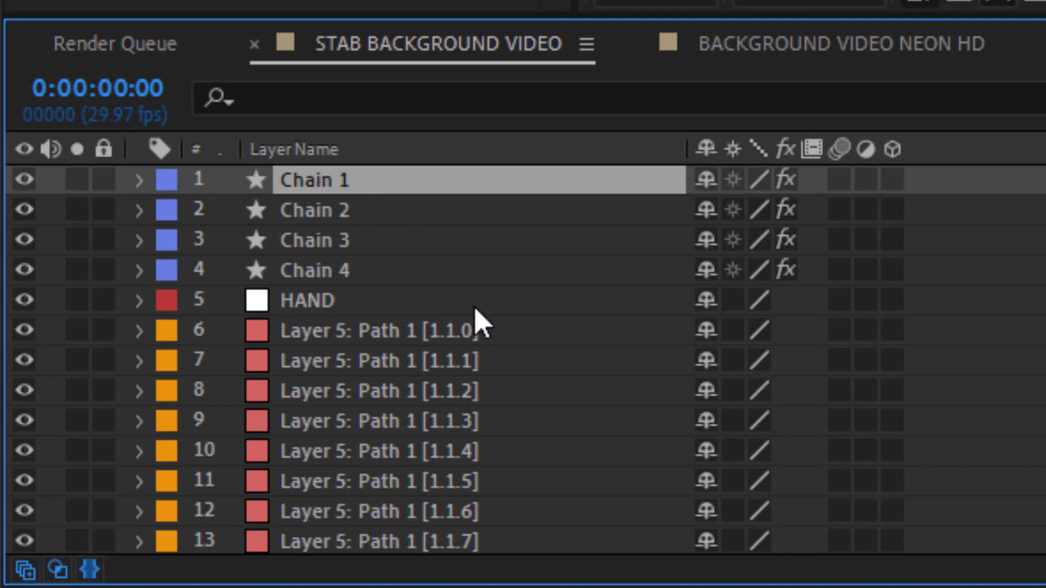
pyautogui.scroll(-12, 436, 334)
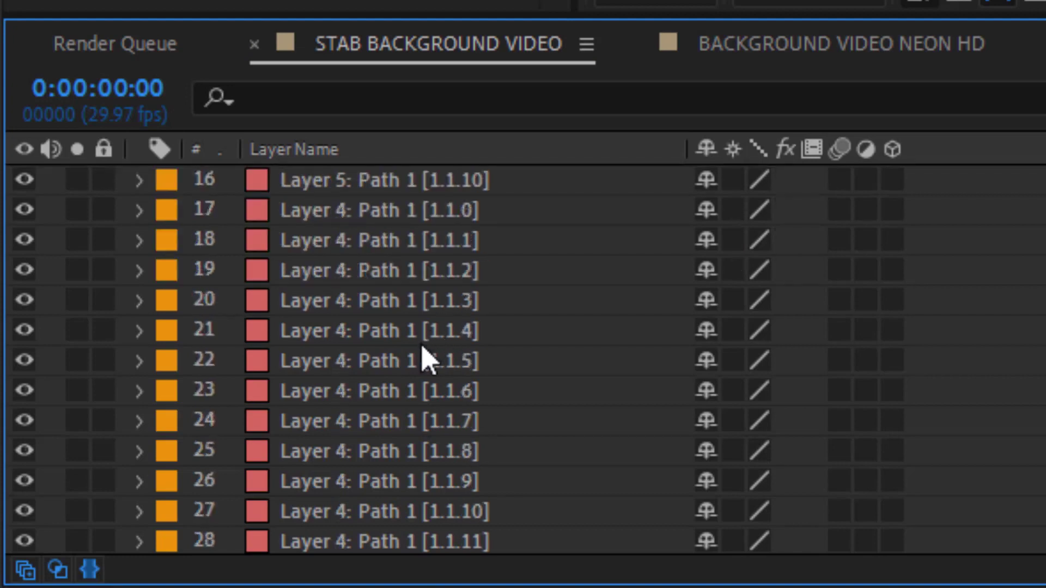
# - Pre-compose all chain layers down to layer 51 into a comp named NEON and open it
pyautogui.keyDown('shift'); pyautogui.click(412, 485); pyautogui.keyUp('shift')
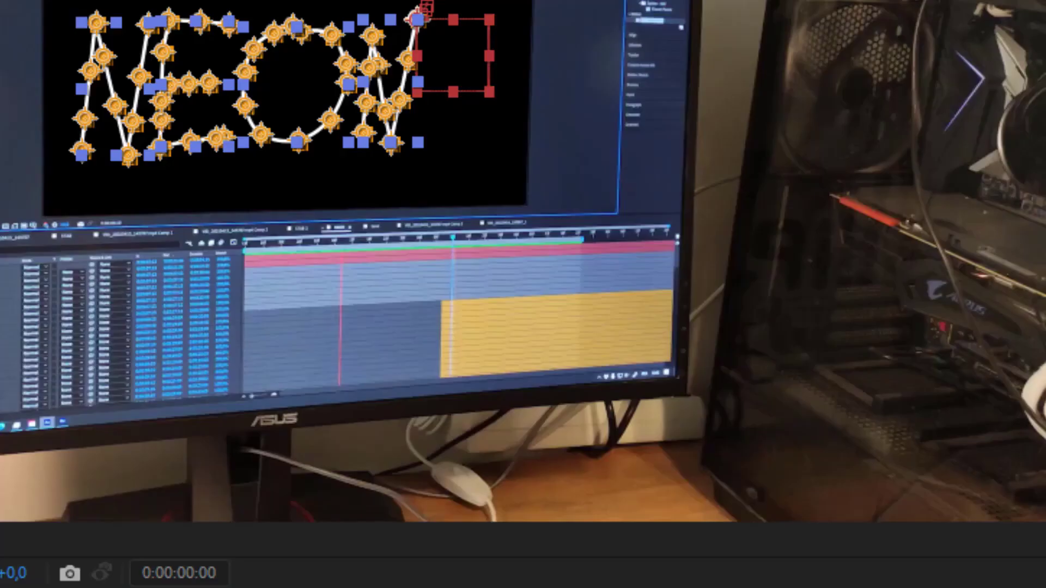
pyautogui.hotkey('ctrl', 'shift', 'c')
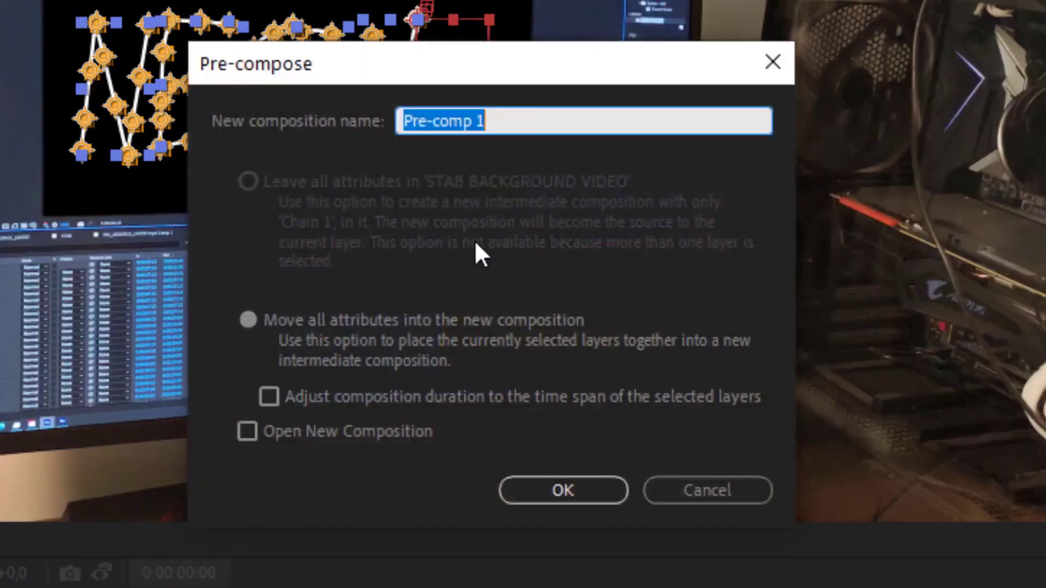
pyautogui.write('NEON')
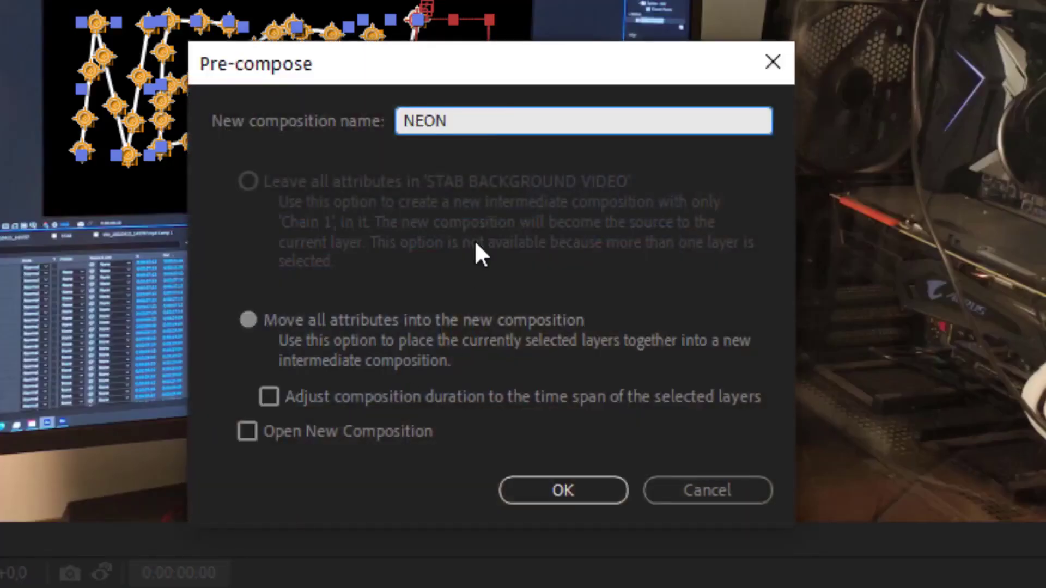
pyautogui.press('Return')
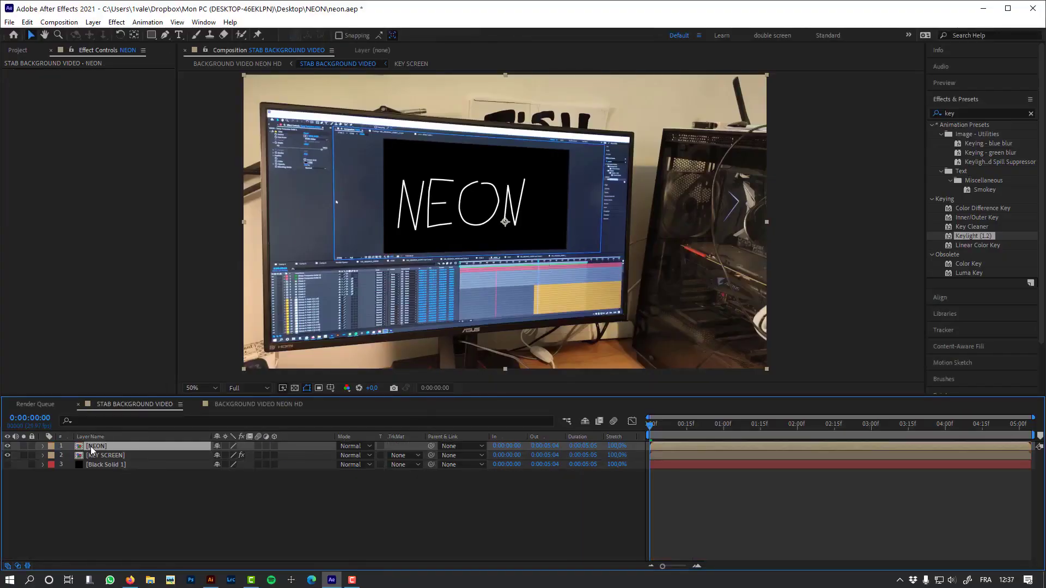
pyautogui.doubleClick(93, 445)
pyautogui.click(108, 492)
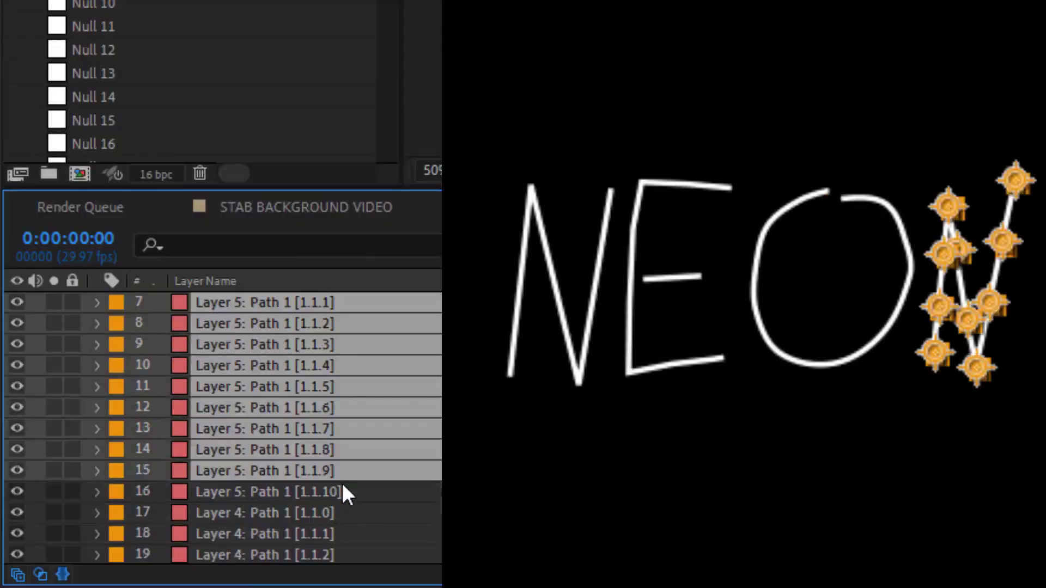
# - Label the final N's chain layers, through layer 16, Red
pyautogui.keyDown('shift'); pyautogui.click(342, 491); pyautogui.keyUp('shift')
pyautogui.click(116, 492)
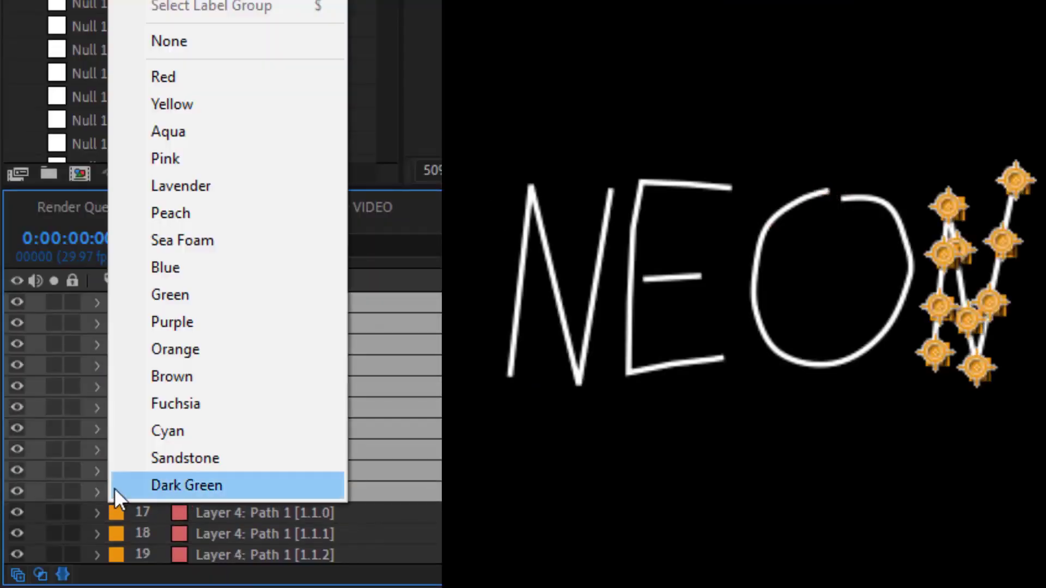
pyautogui.click(211, 72)
# - Label the O's chain layers 17–28 Yellow
pyautogui.click(251, 511)
# - Label the E's middle bar layers, 29–31, Aqua
pyautogui.scroll(-4, 252, 511)
pyautogui.keyDown('shift'); pyautogui.click(276, 470); pyautogui.keyUp('shift')
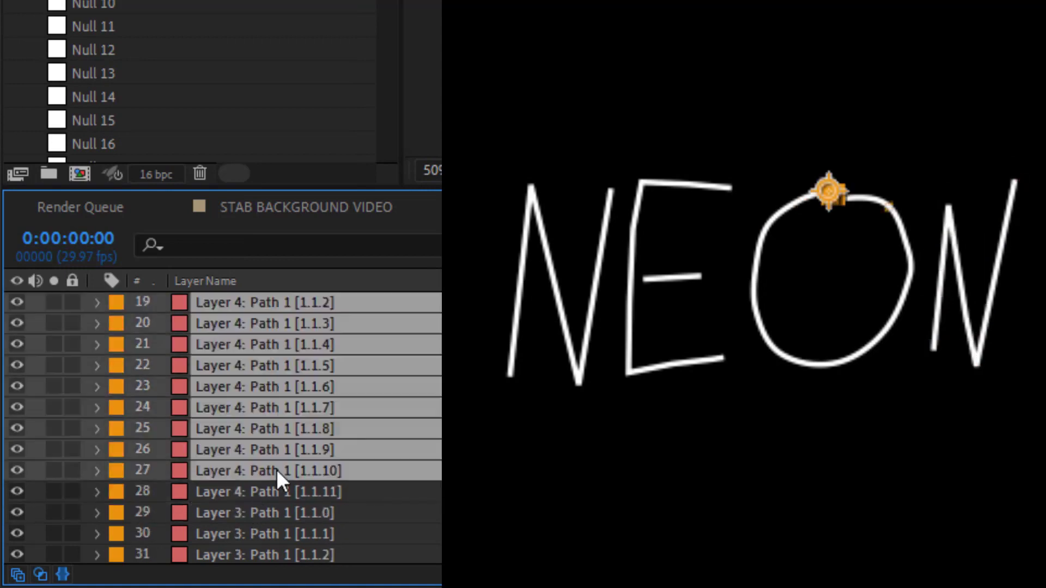
pyautogui.keyDown('shift'); pyautogui.click(288, 513); pyautogui.keyUp('shift')
pyautogui.keyDown('ctrl'); pyautogui.click(289, 515); pyautogui.keyUp('ctrl')
pyautogui.click(121, 493)
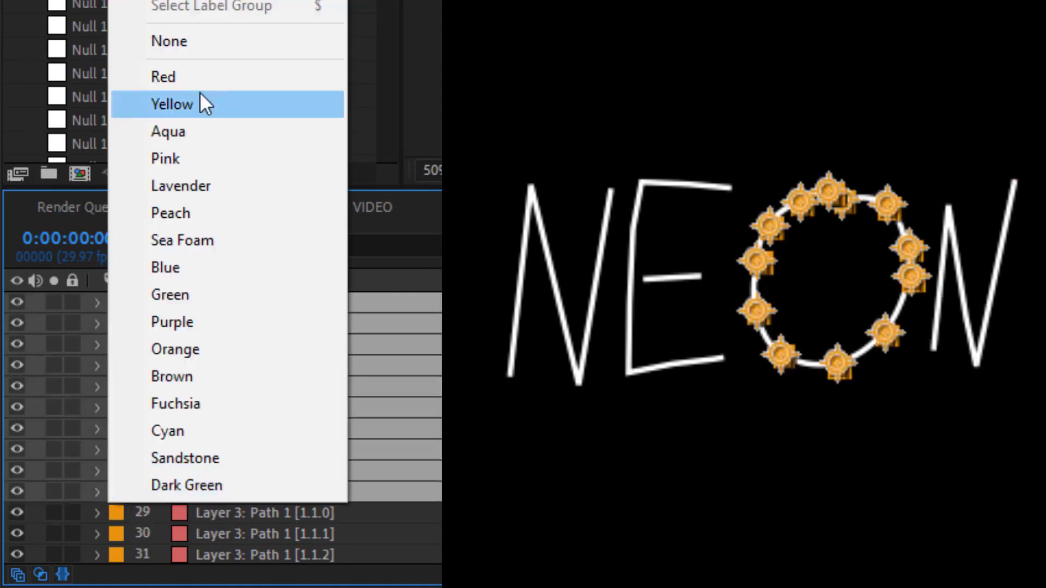
pyautogui.click(199, 101)
pyautogui.click(225, 516)
# - Label the E's chain layers 32–41 Pink
pyautogui.scroll(-2, 225, 516)
pyautogui.keyDown('shift'); pyautogui.click(269, 412); pyautogui.keyUp('shift')
pyautogui.keyDown('shift'); pyautogui.click(263, 437); pyautogui.keyUp('shift')
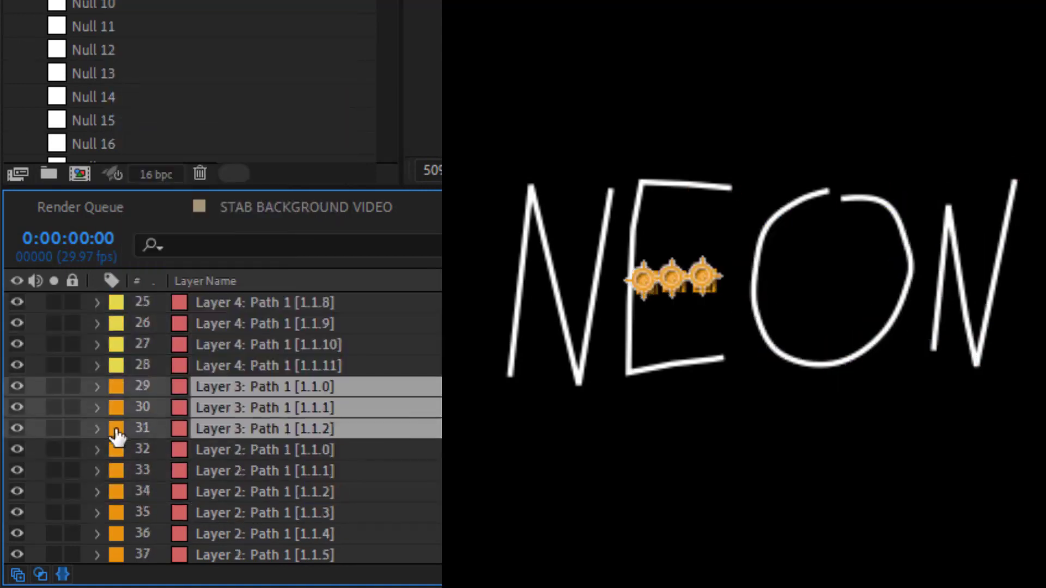
pyautogui.click(116, 429)
pyautogui.click(240, 67)
pyautogui.click(272, 451)
# - Label the first N's chain layers 42–51 Lavender
pyautogui.scroll(-2, 272, 450)
pyautogui.keyDown('shift'); pyautogui.click(335, 492); pyautogui.keyUp('shift')
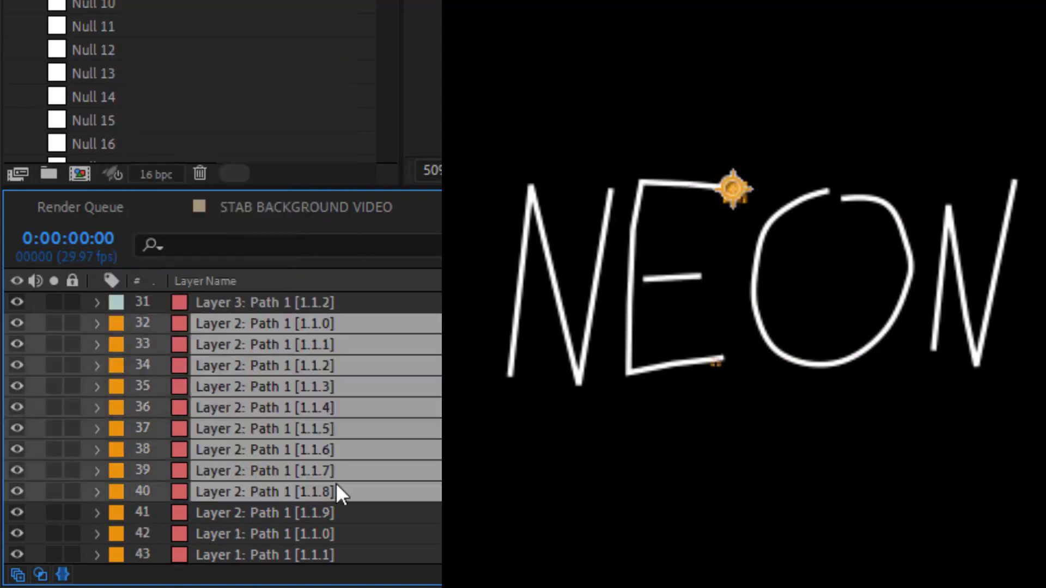
pyautogui.keyDown('shift'); pyautogui.click(335, 517); pyautogui.keyUp('shift')
pyautogui.keyDown('shift'); pyautogui.click(335, 531); pyautogui.keyUp('shift')
pyautogui.keyDown('ctrl'); pyautogui.click(335, 531); pyautogui.keyUp('ctrl')
pyautogui.click(116, 513)
pyautogui.click(165, 180)
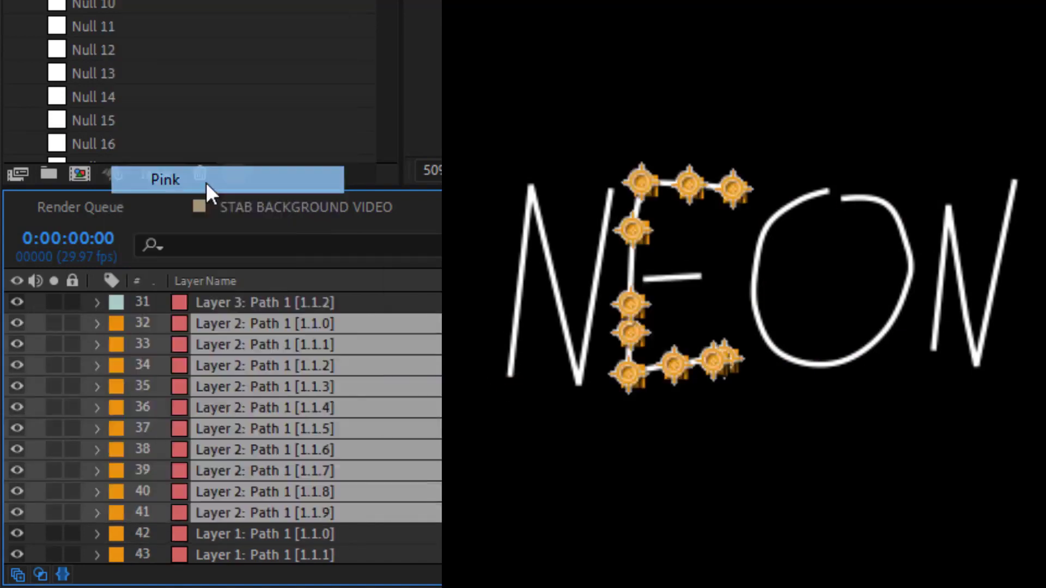
pyautogui.click(250, 532)
pyautogui.scroll(-3, 284, 510)
pyautogui.keyDown('shift'); pyautogui.click(305, 552); pyautogui.keyUp('shift')
pyautogui.click(116, 553)
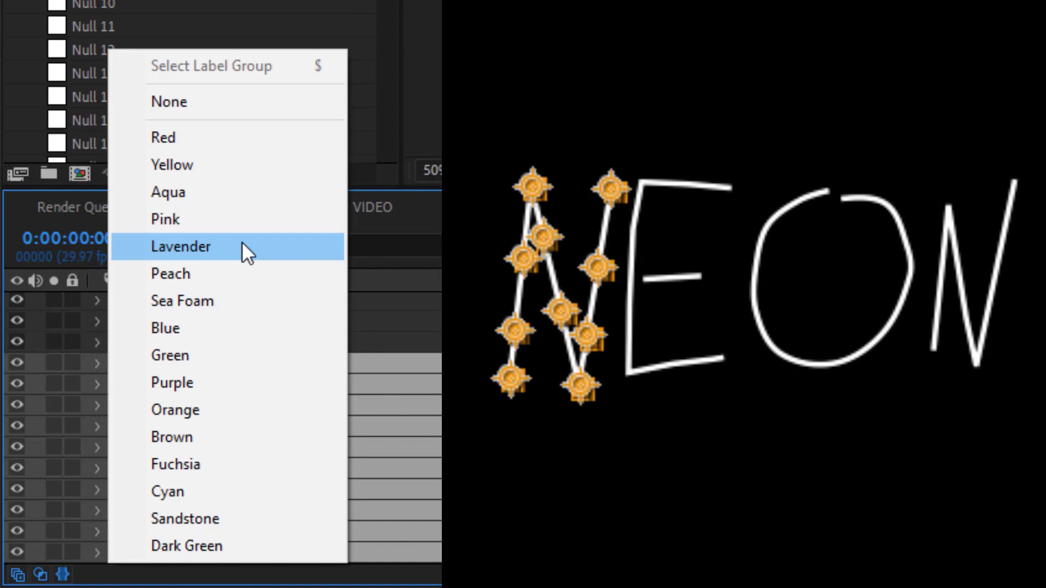
pyautogui.click(242, 244)
pyautogui.scroll(12, 335, 496)
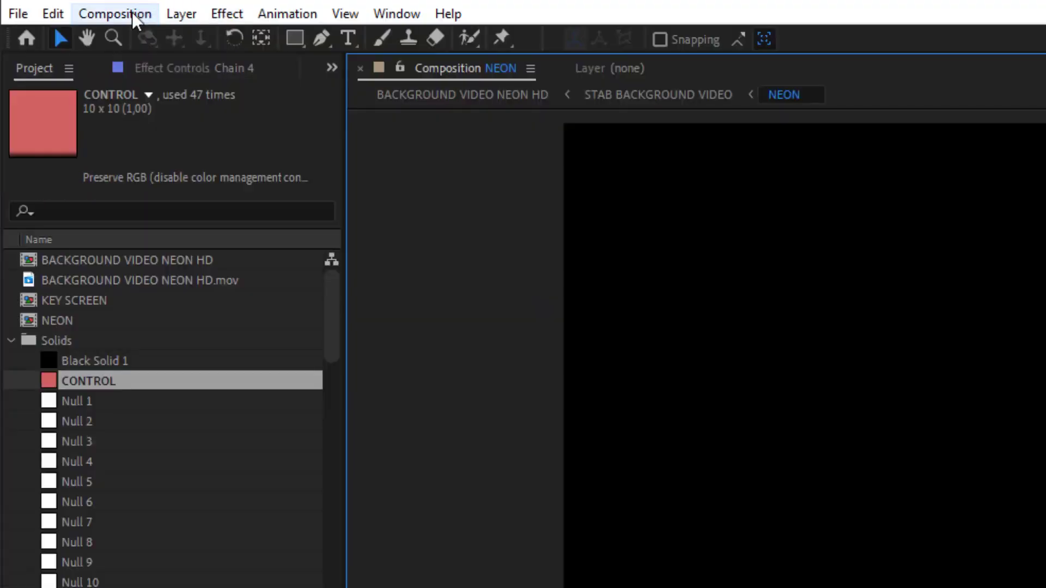
# - Open the NEON composition in Newton 3 and select the last N's first body
pyautogui.click(115, 13)
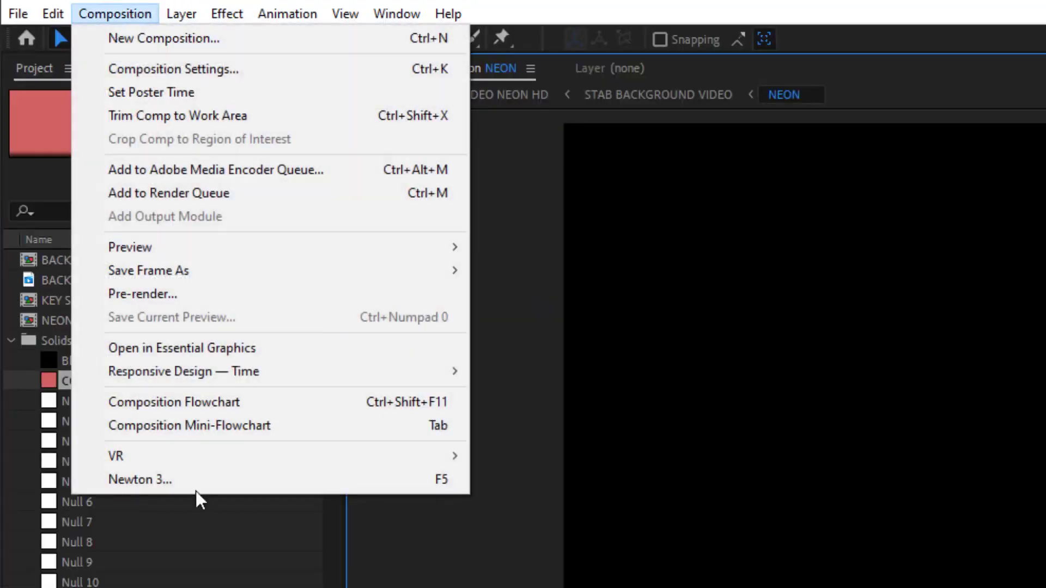
pyautogui.click(223, 483)
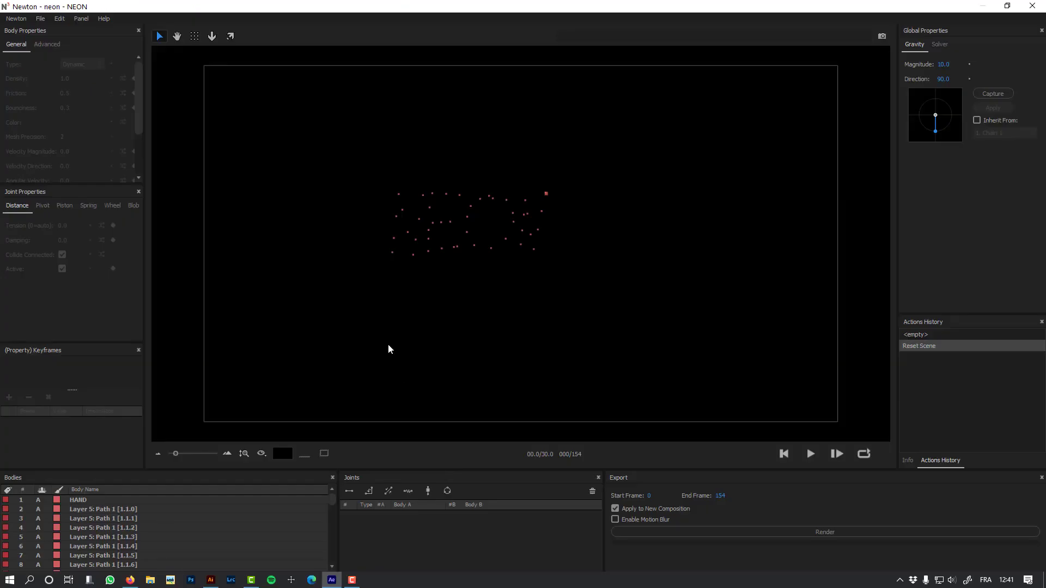
pyautogui.scroll(-5, 45, 531)
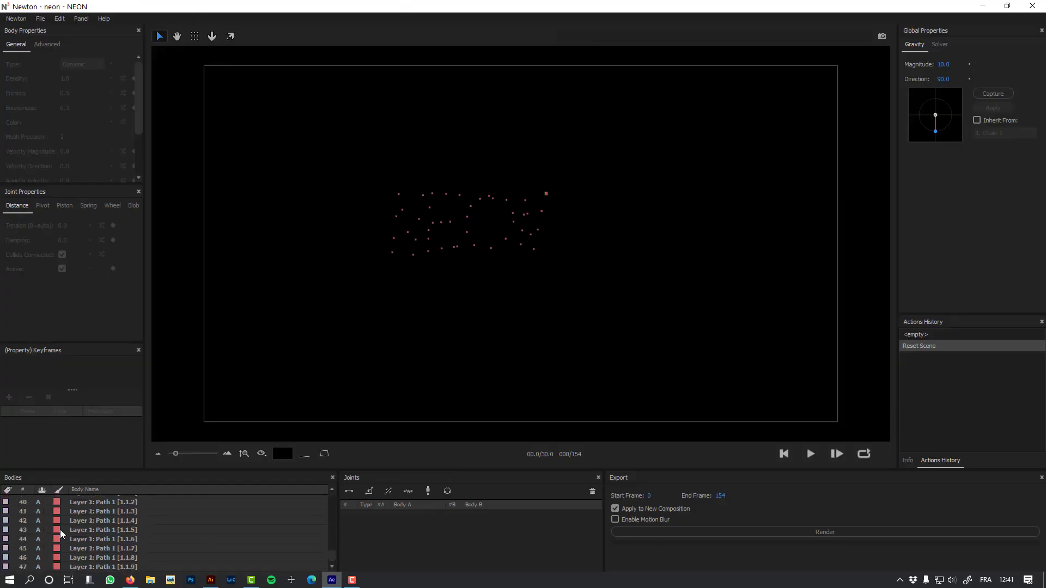
pyautogui.scroll(5, 61, 538)
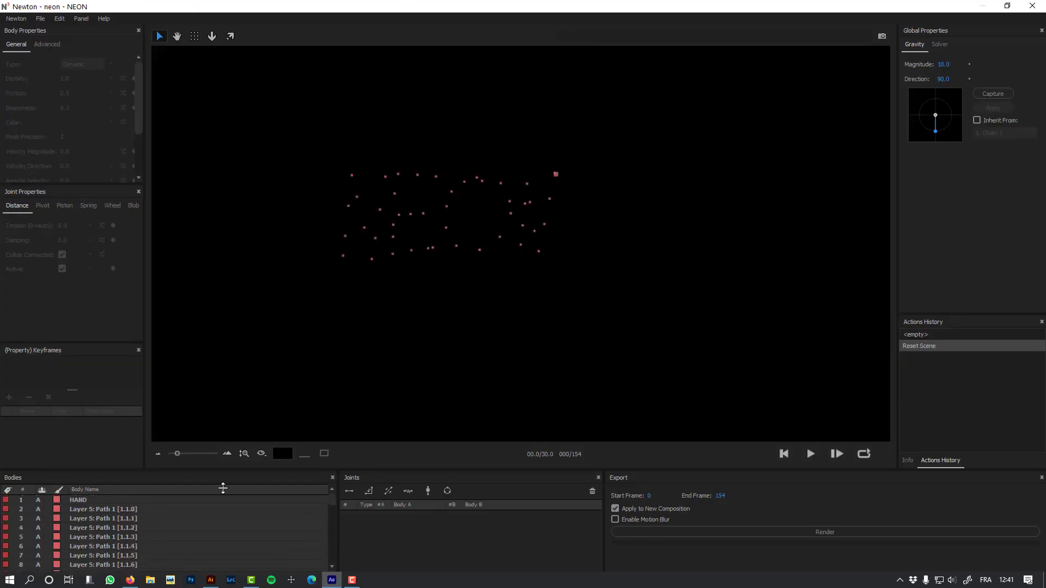
pyautogui.scroll(2, 419, 298)
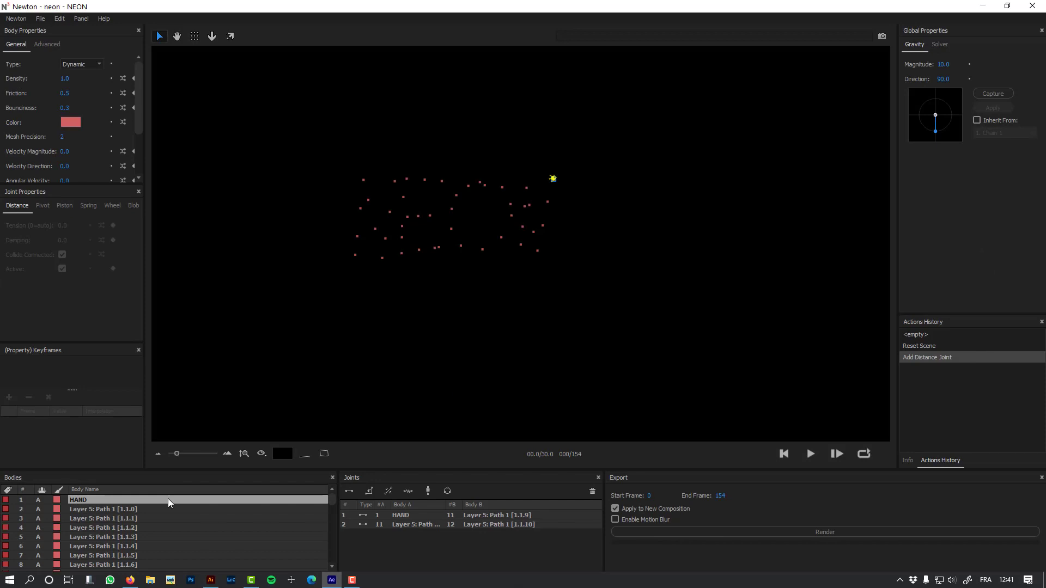
pyautogui.click(150, 509)
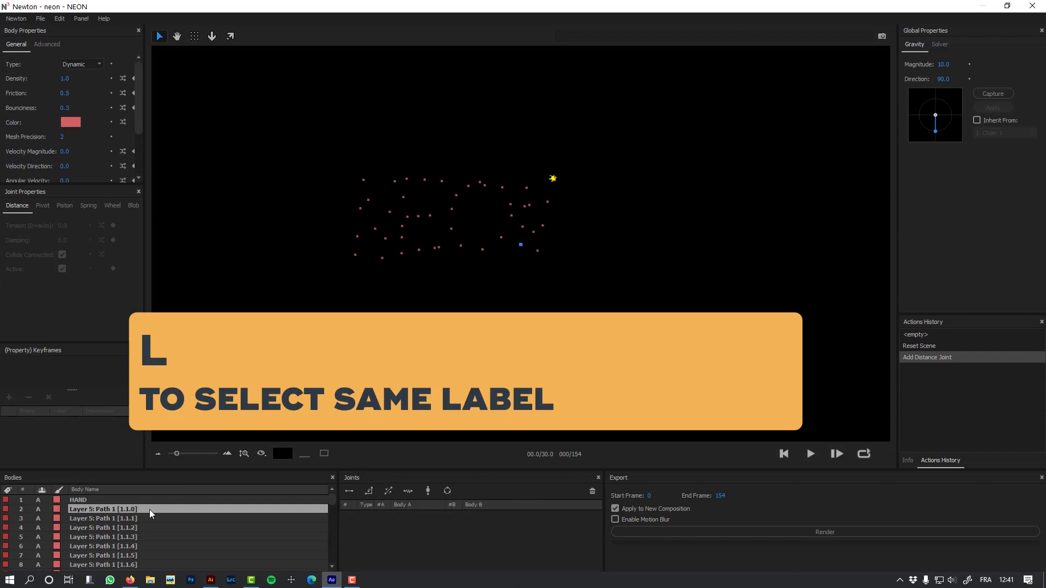
# - Chain the last N's bodies with distance joints, leaving HAND out
pyautogui.press('l')
pyautogui.click(349, 492)
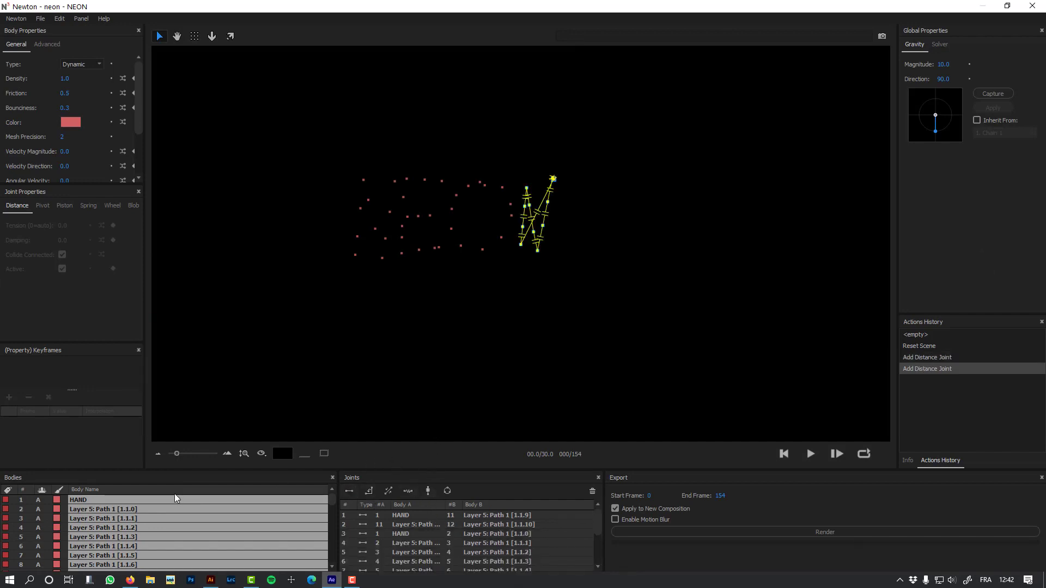
pyautogui.hotkey('ctrl', 'z')
pyautogui.keyDown('ctrl'); pyautogui.click(82, 501); pyautogui.keyUp('ctrl')
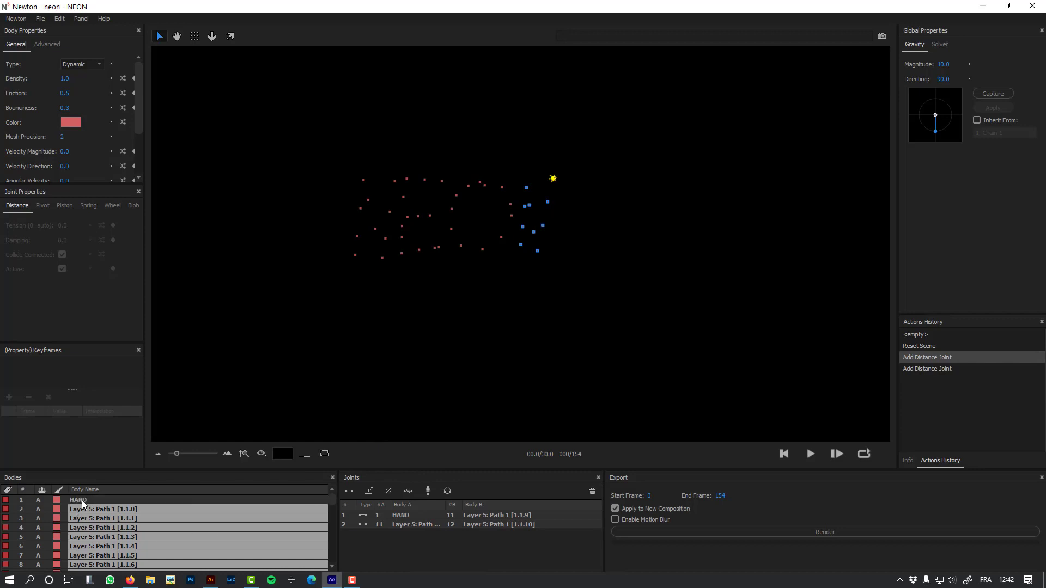
pyautogui.click(352, 492)
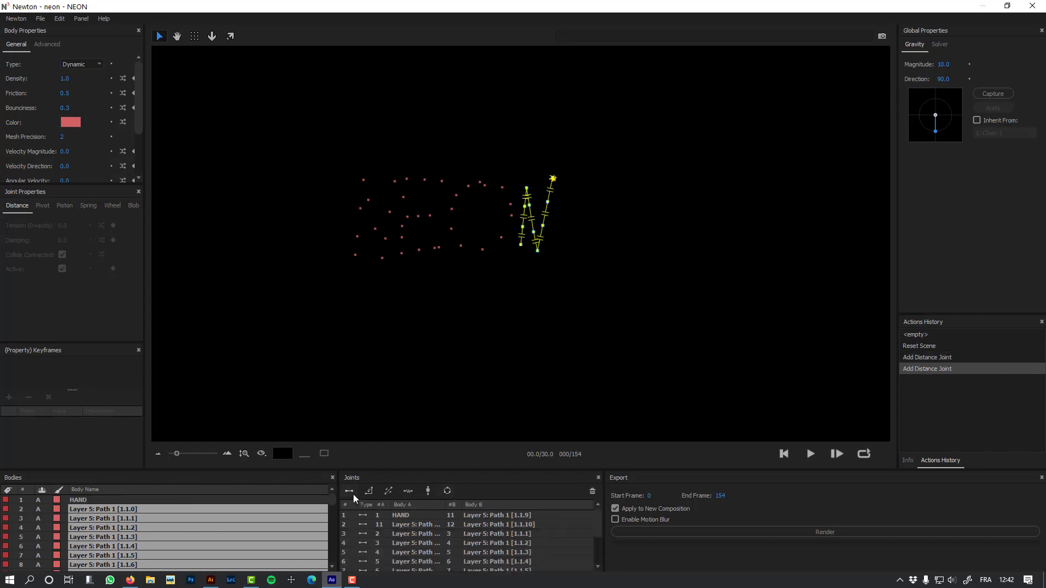
pyautogui.click(445, 363)
# - Chain the bodies of the O, the E's middle bar, the E stroke and the first N
pyautogui.scroll(-3, 139, 533)
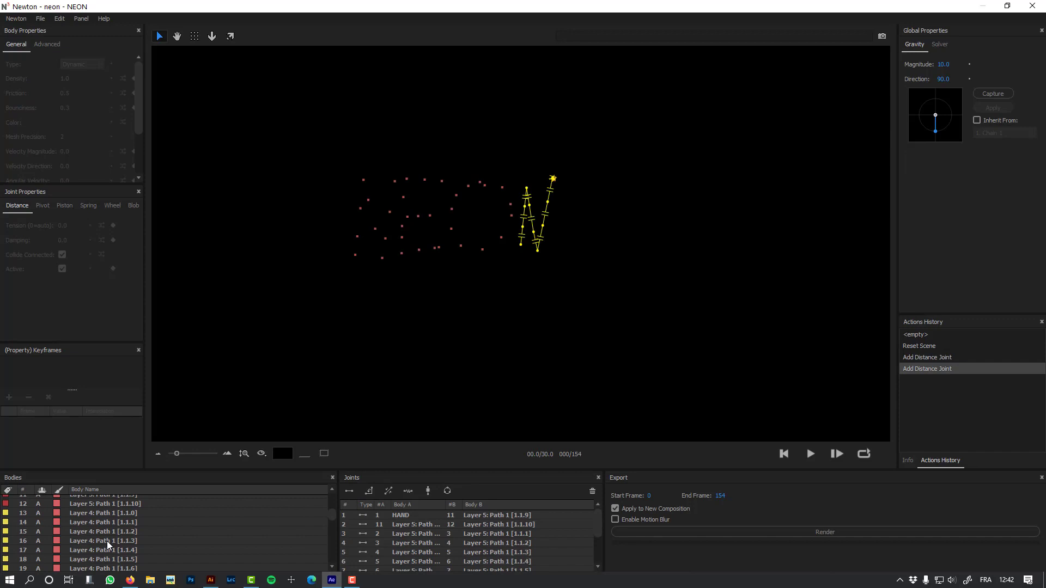
pyautogui.click(121, 535)
pyautogui.doubleClick(121, 533)
pyautogui.click(348, 493)
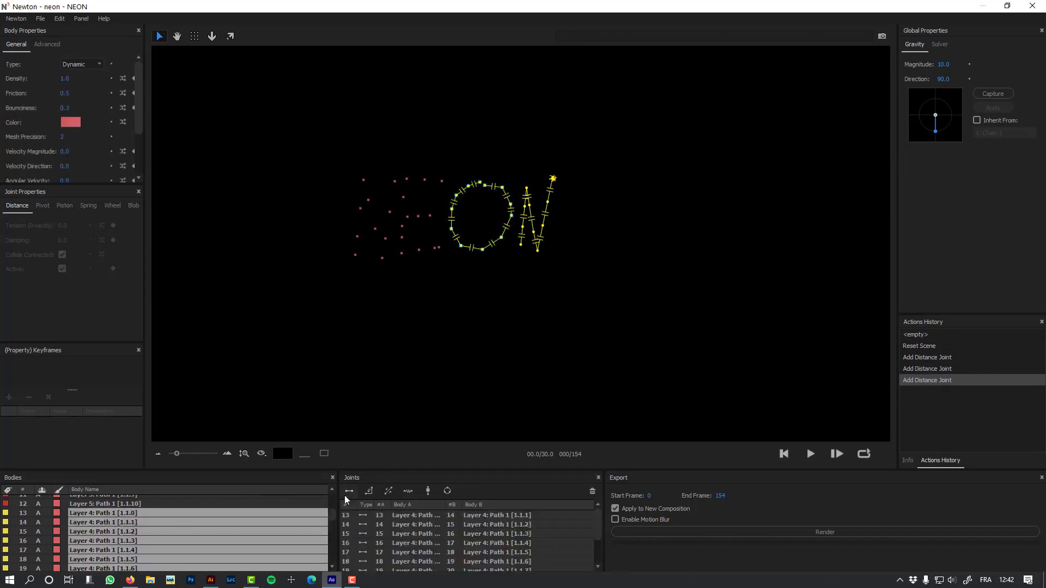
pyautogui.scroll(-3, 186, 547)
pyautogui.doubleClick(186, 548)
pyautogui.click(353, 491)
pyautogui.scroll(-2, 229, 526)
pyautogui.doubleClick(178, 531)
pyautogui.click(349, 491)
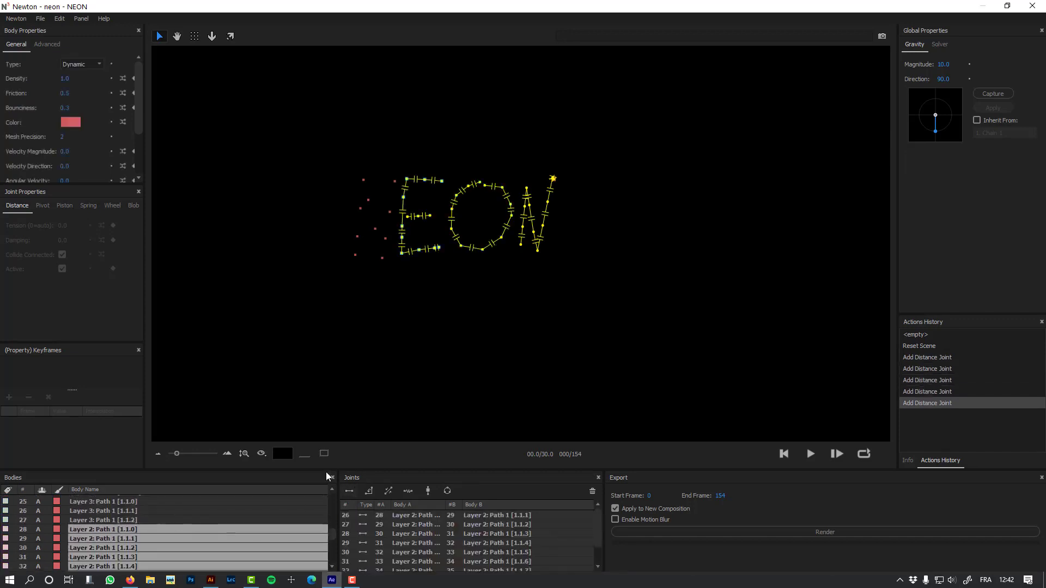
pyautogui.scroll(-4, 190, 532)
pyautogui.doubleClick(191, 530)
pyautogui.click(348, 491)
pyautogui.click(442, 333)
# - Join the first N to the E, and the E's middle bar to its stroke
pyautogui.click(395, 182)
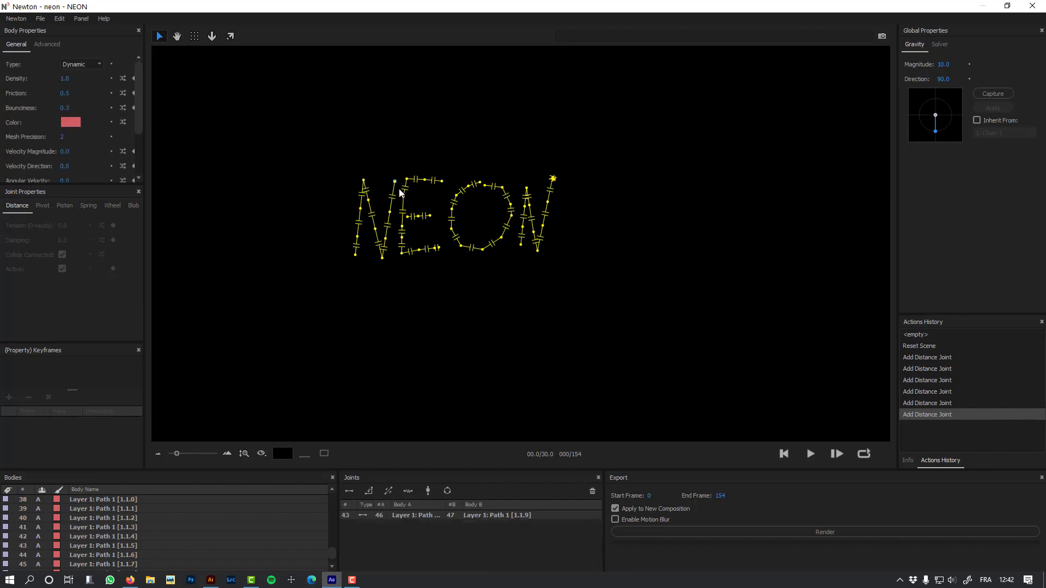
pyautogui.keyDown('shift'); pyautogui.click(442, 181); pyautogui.keyUp('shift')
pyautogui.click(349, 491)
pyautogui.click(469, 255)
pyautogui.click(440, 248)
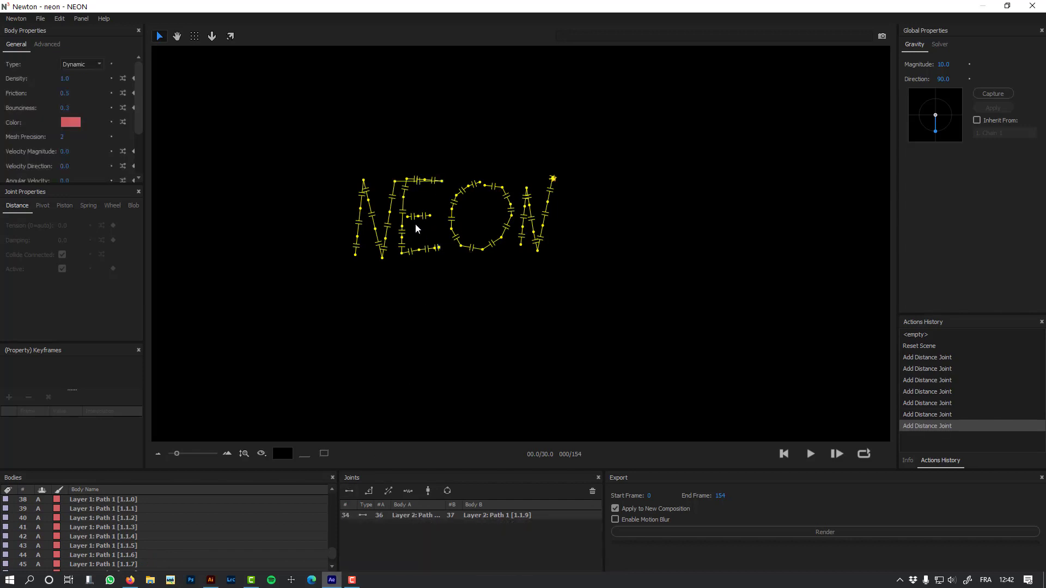
pyautogui.keyDown('shift'); pyautogui.click(406, 221); pyautogui.keyUp('shift')
pyautogui.scroll(3, 405, 221)
pyautogui.scroll(2, 364, 216)
pyautogui.moveTo(312, 215); pyautogui.dragTo(373, 231)
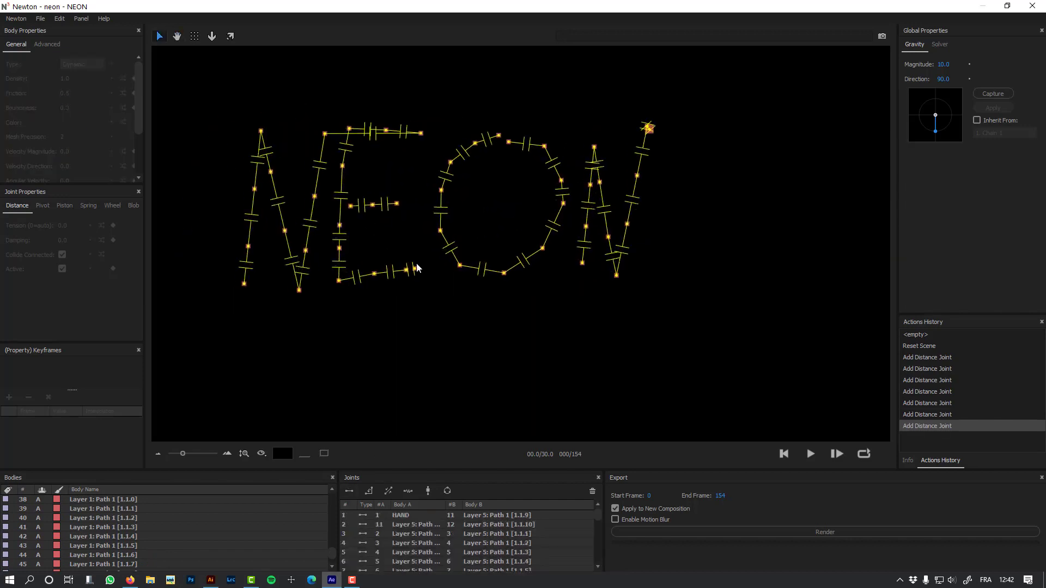
pyautogui.click(414, 268)
pyautogui.keyDown('shift'); pyautogui.click(351, 207); pyautogui.keyUp('shift')
pyautogui.click(349, 491)
# - Link the E's middle bar to the O, and the O to the last N
pyautogui.click(396, 204)
pyautogui.keyDown('shift'); pyautogui.click(499, 135); pyautogui.keyUp('shift')
pyautogui.click(350, 491)
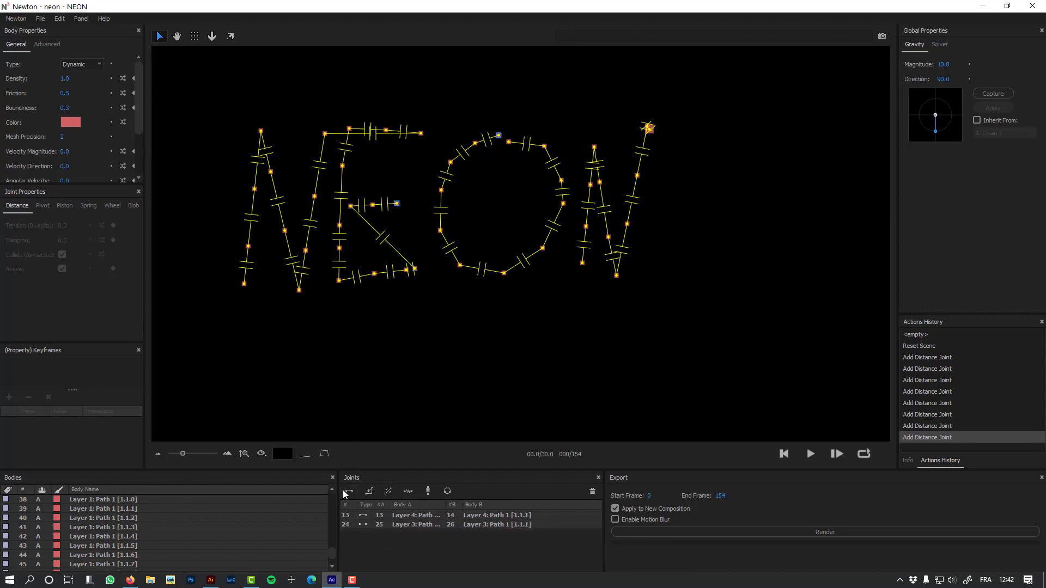
pyautogui.click(508, 142)
pyautogui.keyDown('shift'); pyautogui.click(583, 263); pyautogui.keyUp('shift')
pyautogui.click(349, 490)
pyautogui.scroll(-2, 568, 331)
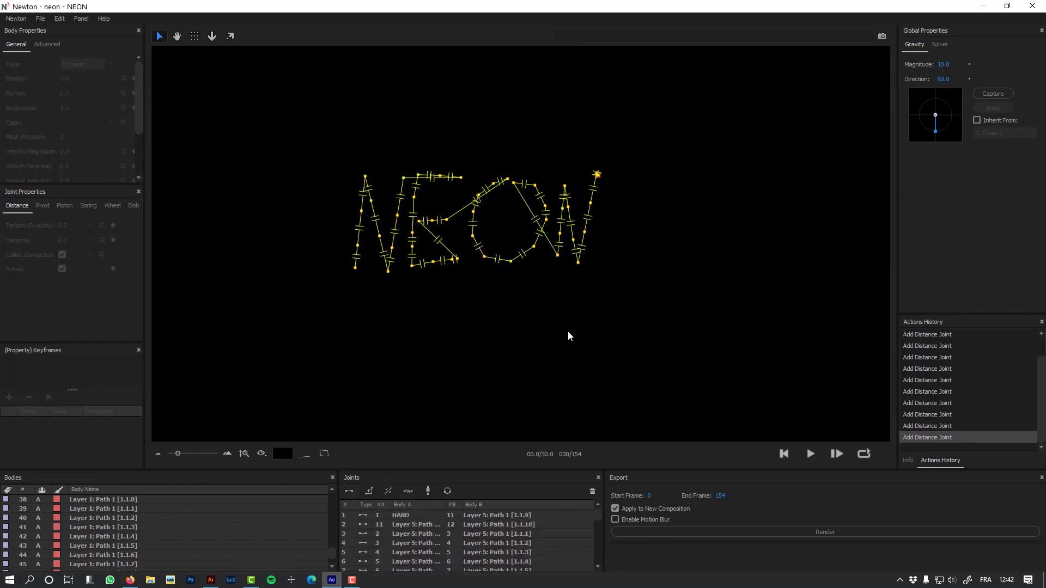
pyautogui.scroll(-1, 561, 330)
# - Turn off Collide With A for all bodies and set their Type to Dormant
pyautogui.hotkey('ctrl', 'a')
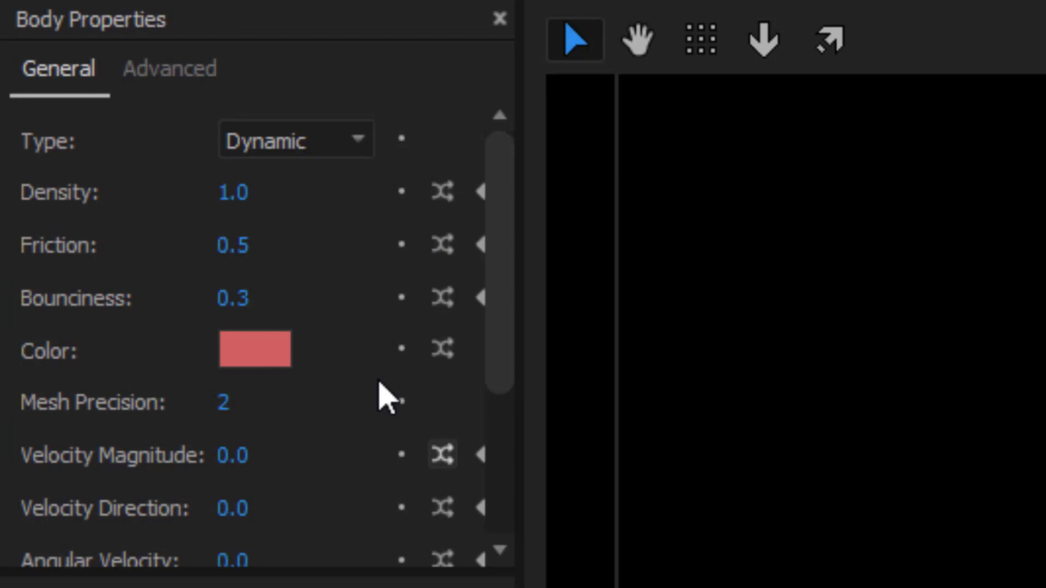
pyautogui.click(50, 44)
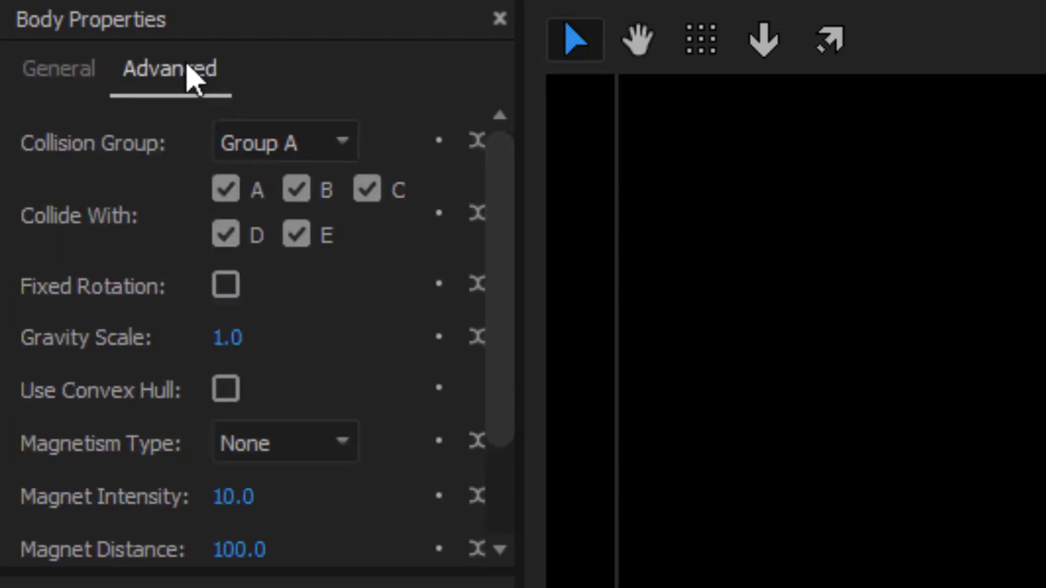
pyautogui.click(230, 189)
pyautogui.click(64, 76)
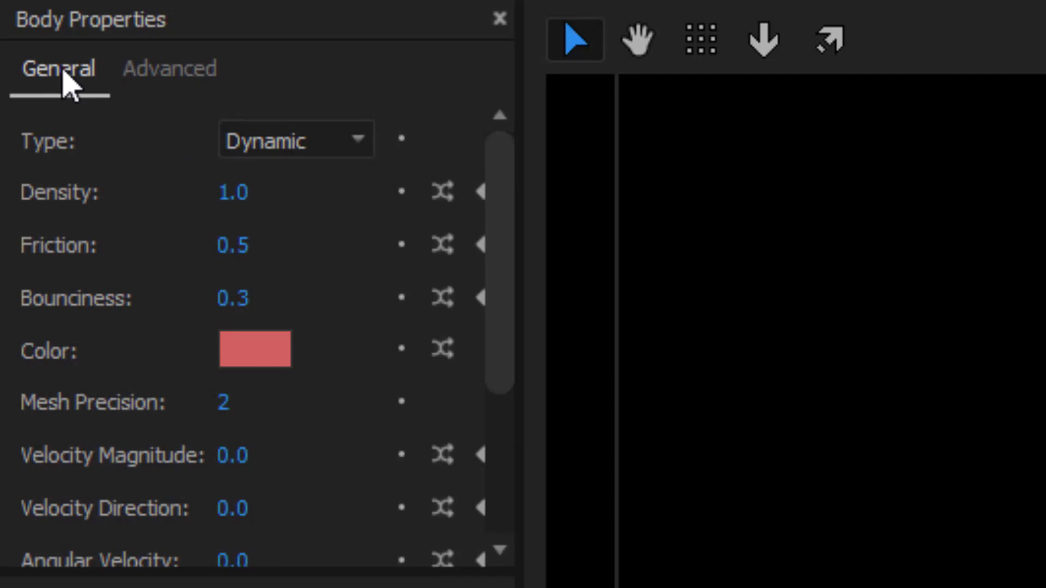
pyautogui.click(292, 143)
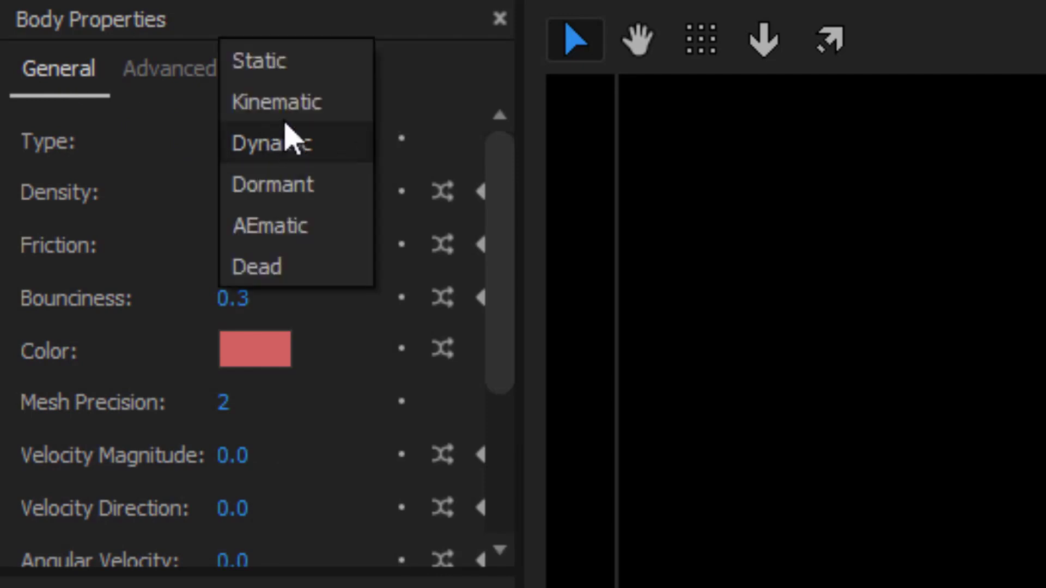
pyautogui.click(290, 203)
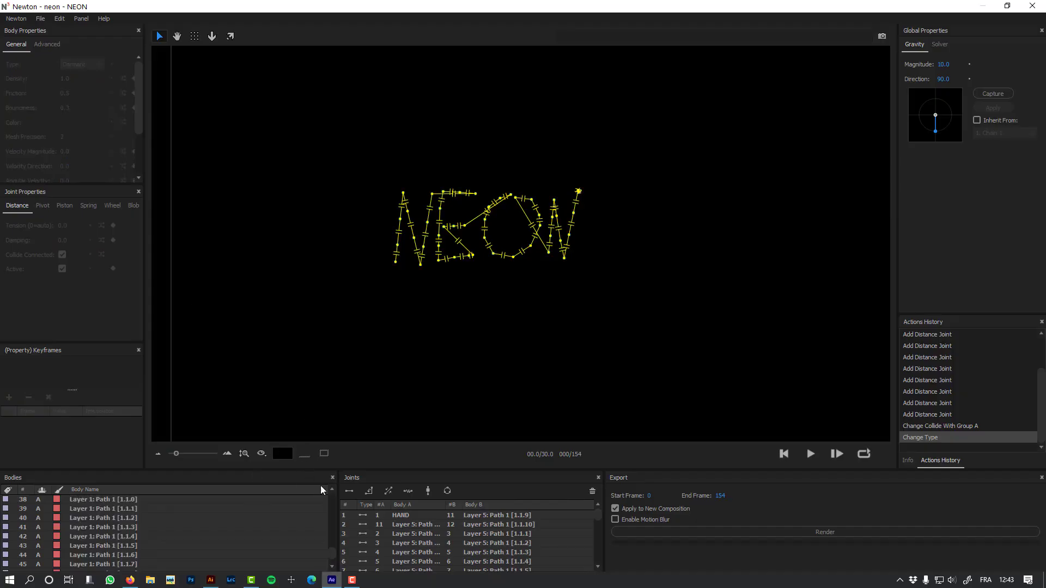
pyautogui.scroll(12, 123, 547)
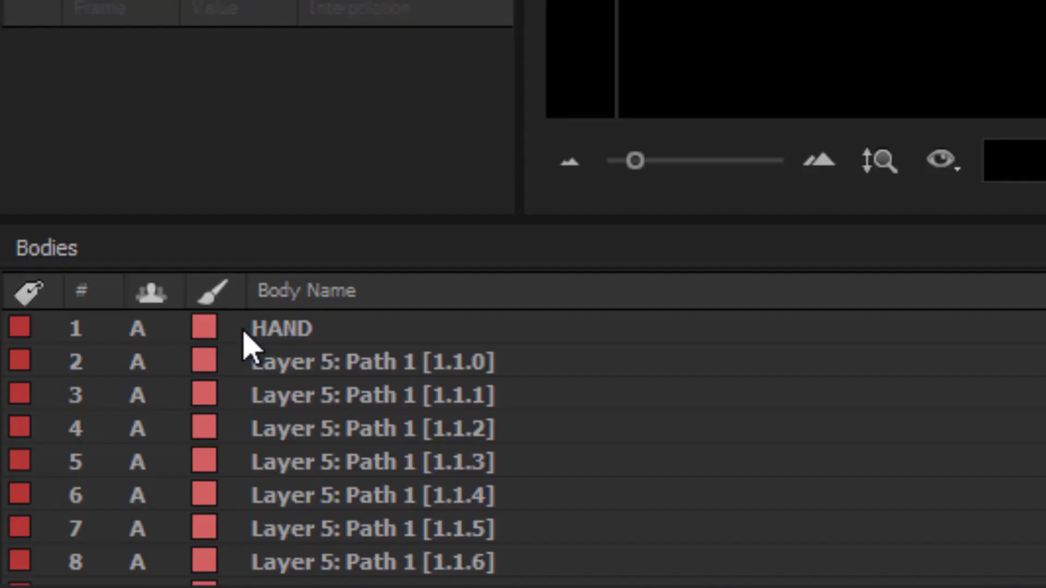
# - Set the HAND body's Type to Kinematic
pyautogui.click(85, 502)
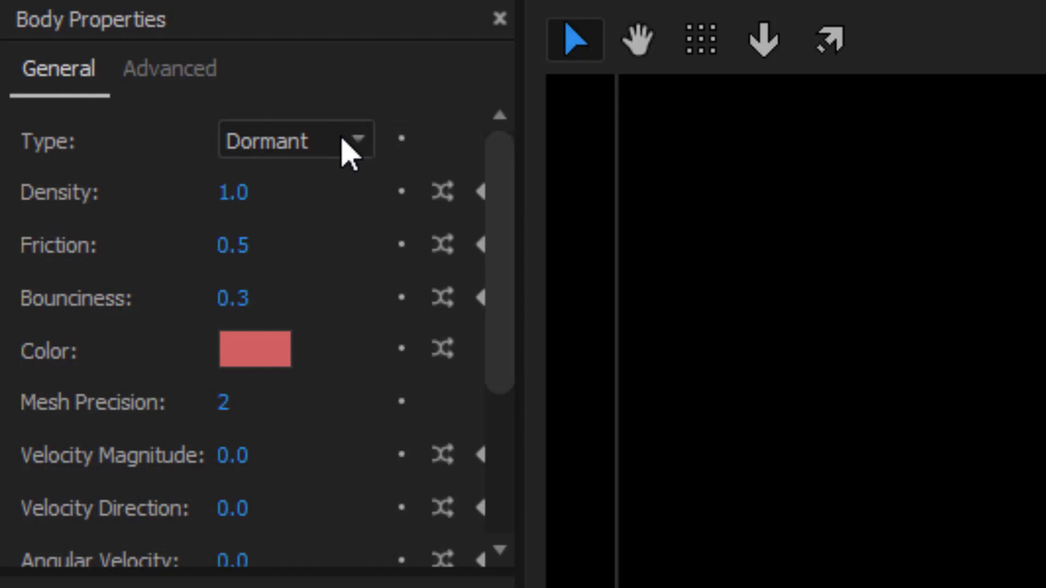
pyautogui.click(349, 154)
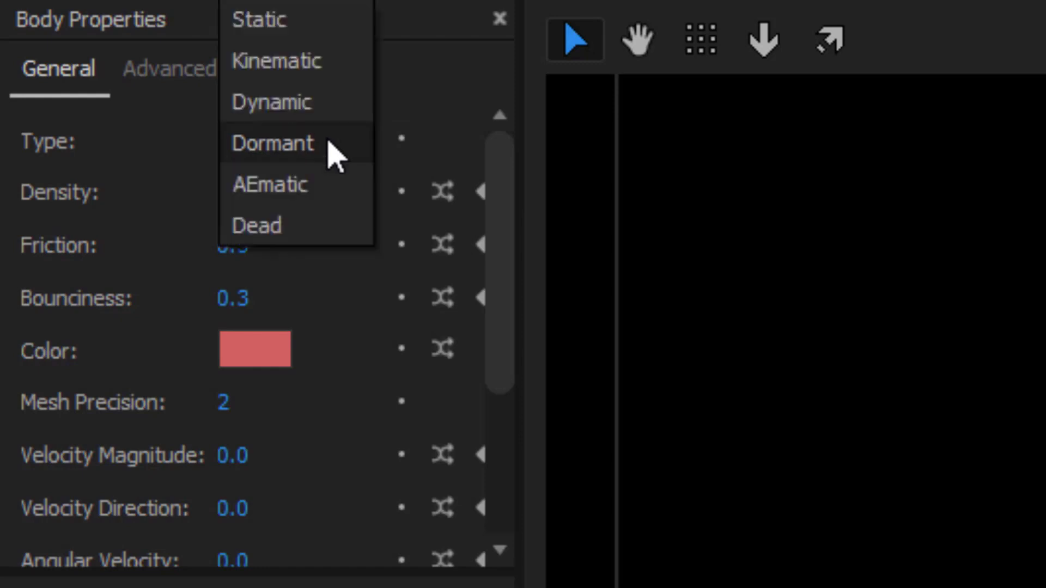
pyautogui.click(321, 78)
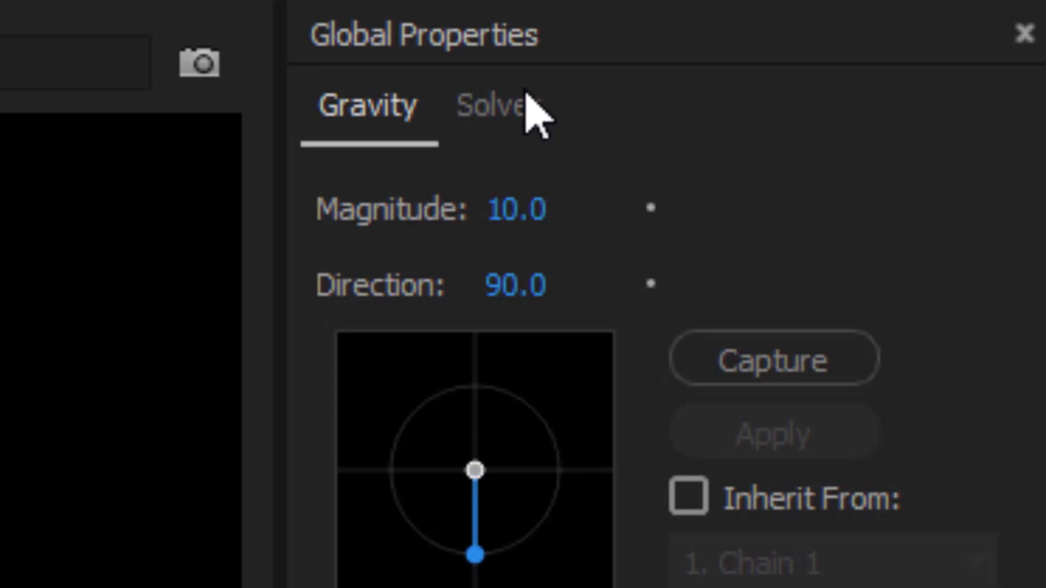
pyautogui.click(944, 43)
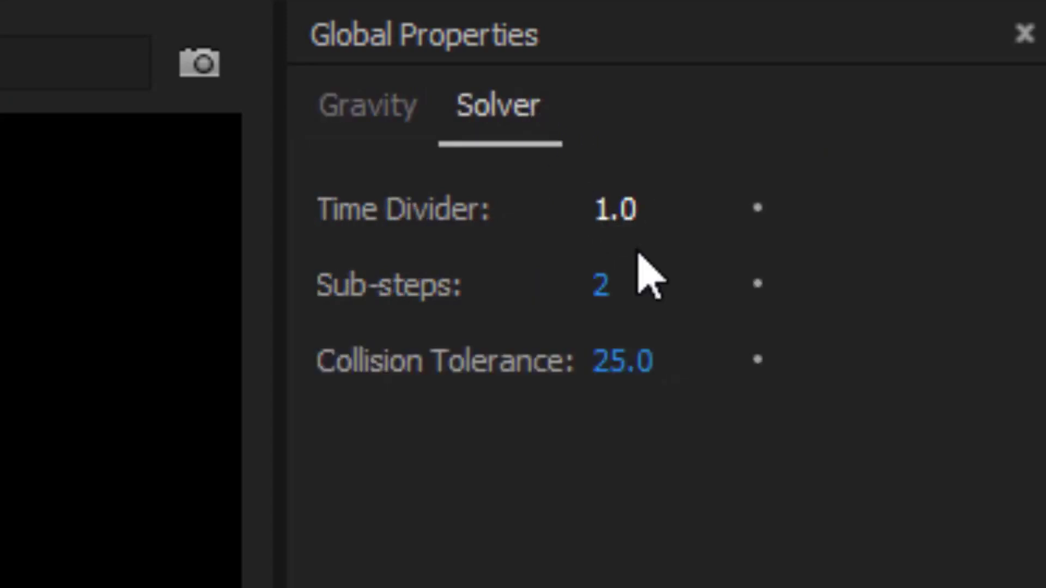
pyautogui.click(964, 80)
# - Enter 9 as the solver's Sub-steps value
pyautogui.write('9')
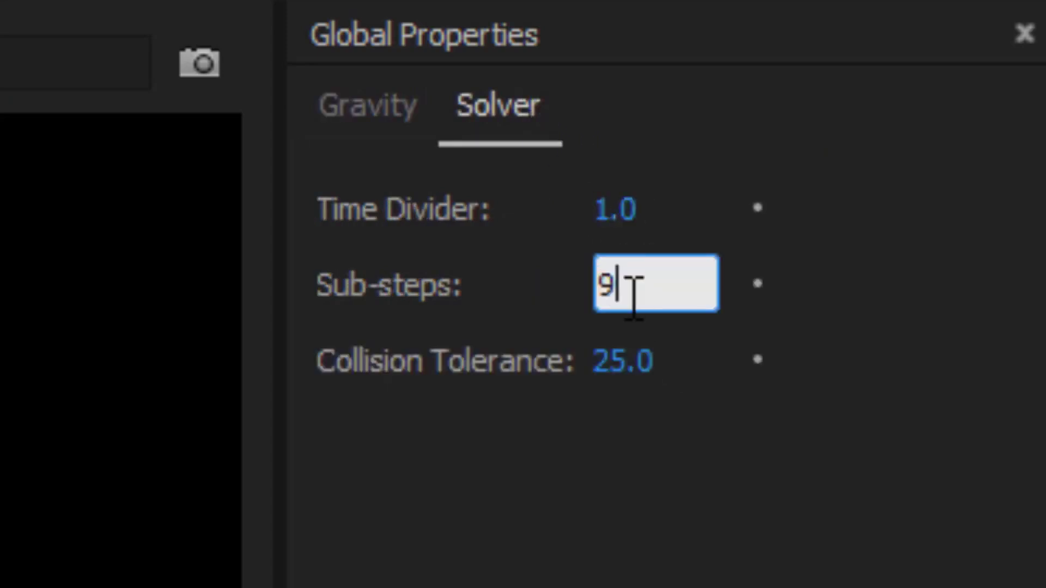
pyautogui.press('Return')
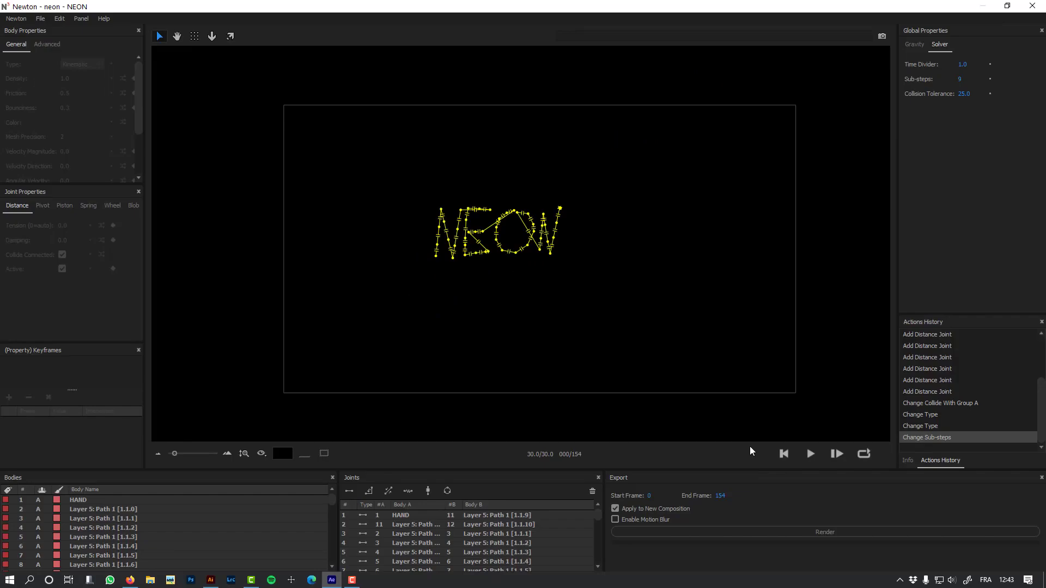
# - Render the Newton simulation to After Effects and open the NEON 2 composition
pyautogui.click(852, 535)
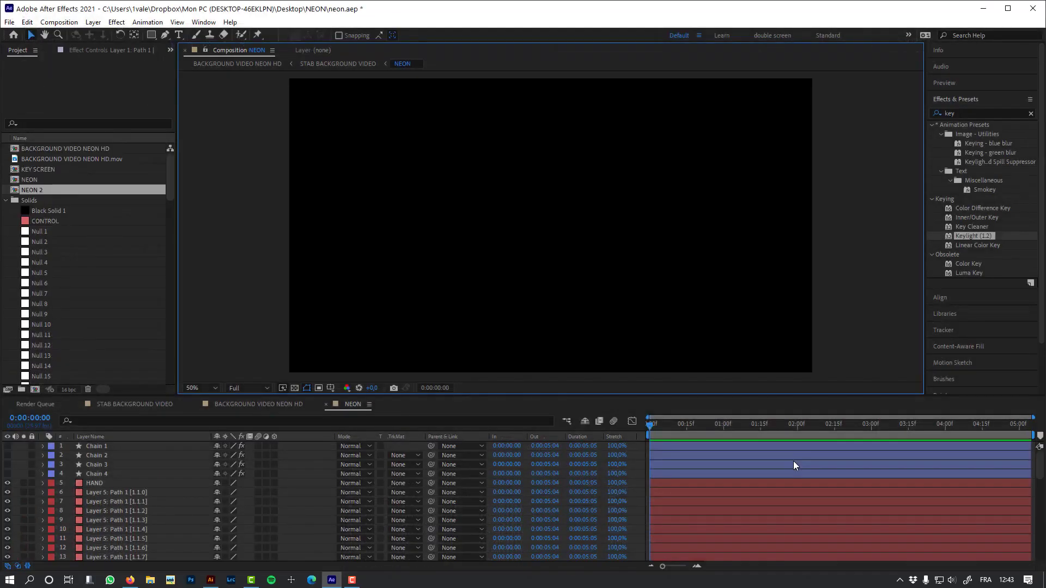
pyautogui.click(42, 189)
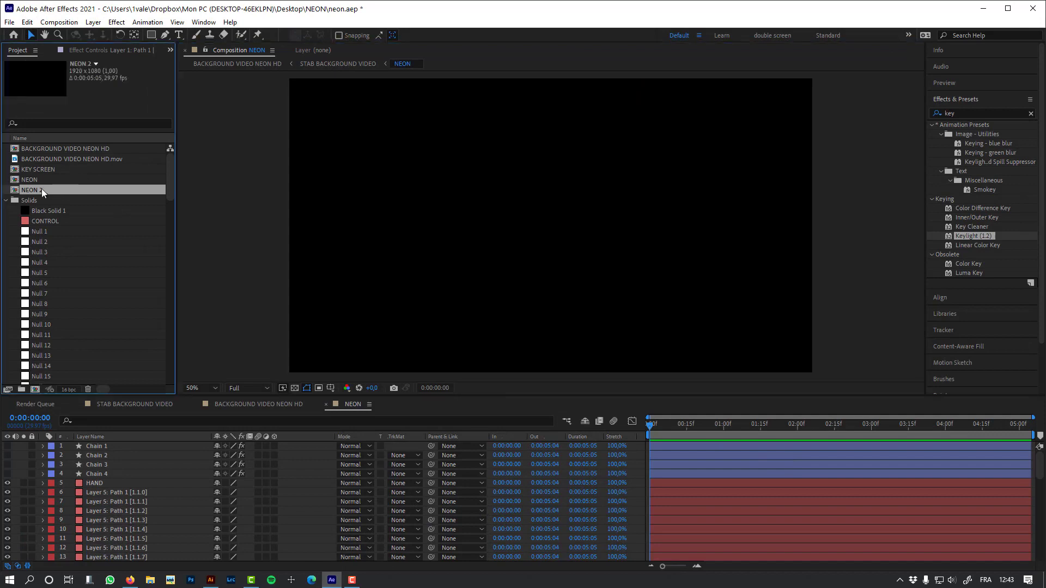
pyautogui.click(6, 201)
pyautogui.doubleClick(44, 189)
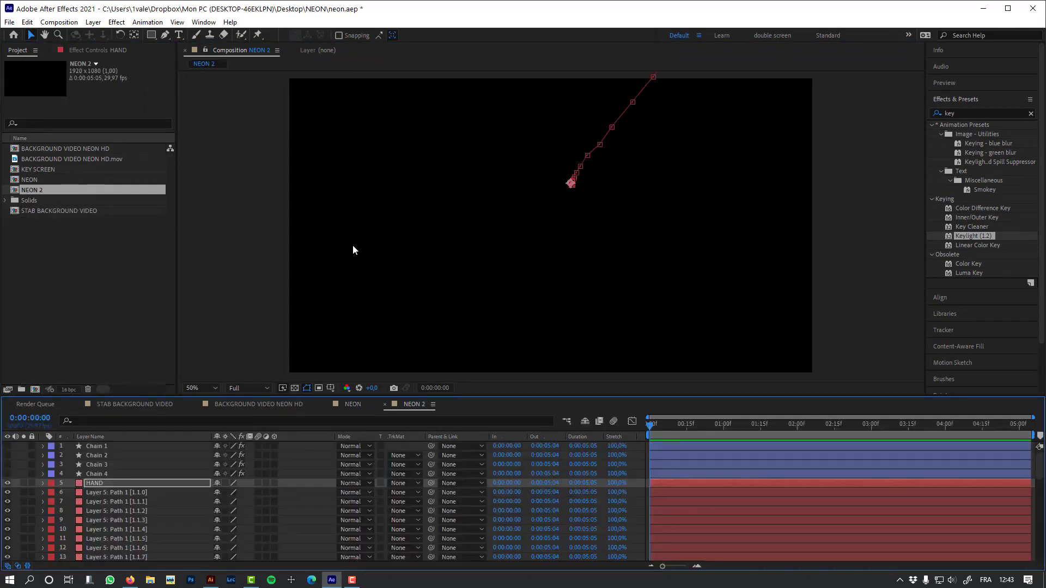
# - Preview the simulation and turn on visibility for Chain 1–4
pyautogui.click(361, 244)
pyautogui.moveTo(678, 423); pyautogui.dragTo(599, 443)
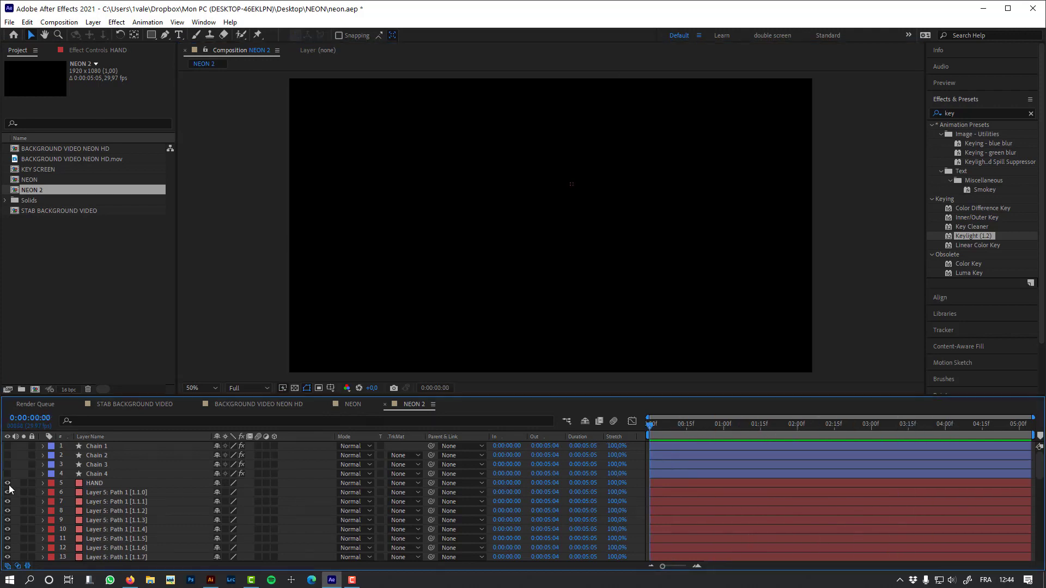
pyautogui.moveTo(7, 474); pyautogui.dragTo(7, 446)
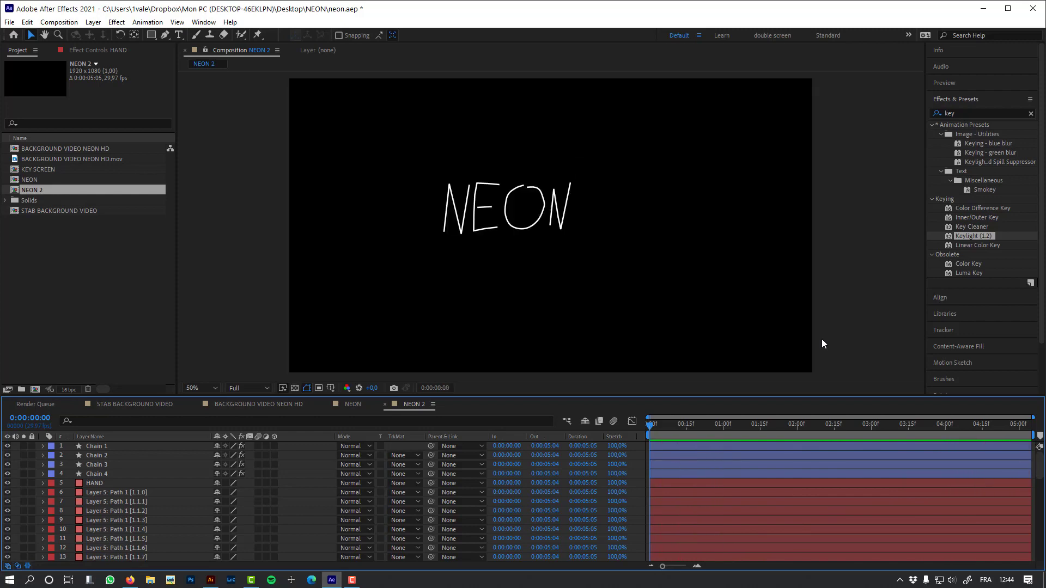
pyautogui.click(85, 453)
# - Replace the NEON layer in STAB BACKGROUND VIDEO with NEON 2 and preview it
pyautogui.click(209, 121)
pyautogui.click(350, 403)
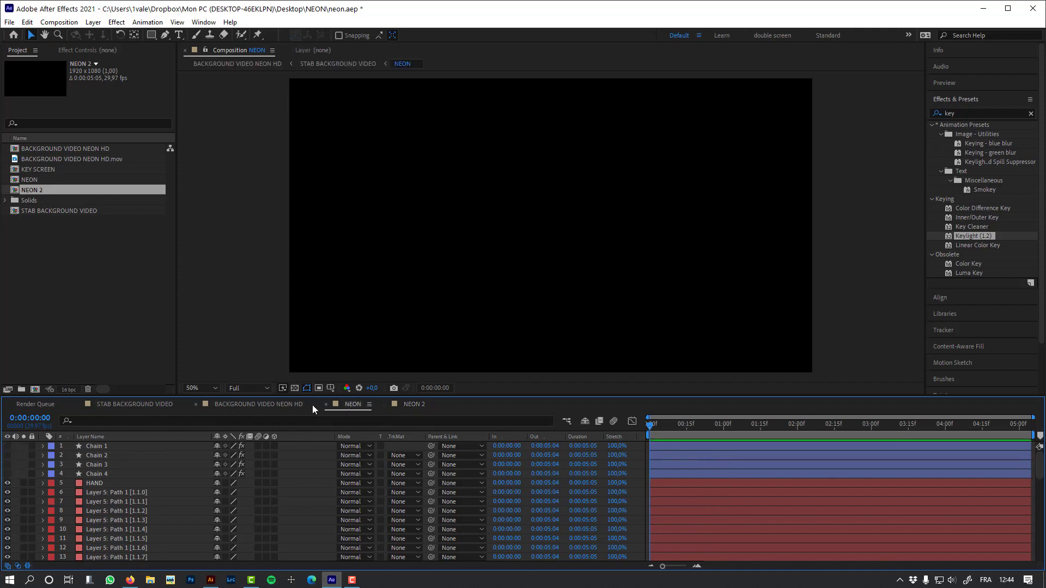
pyautogui.click(339, 64)
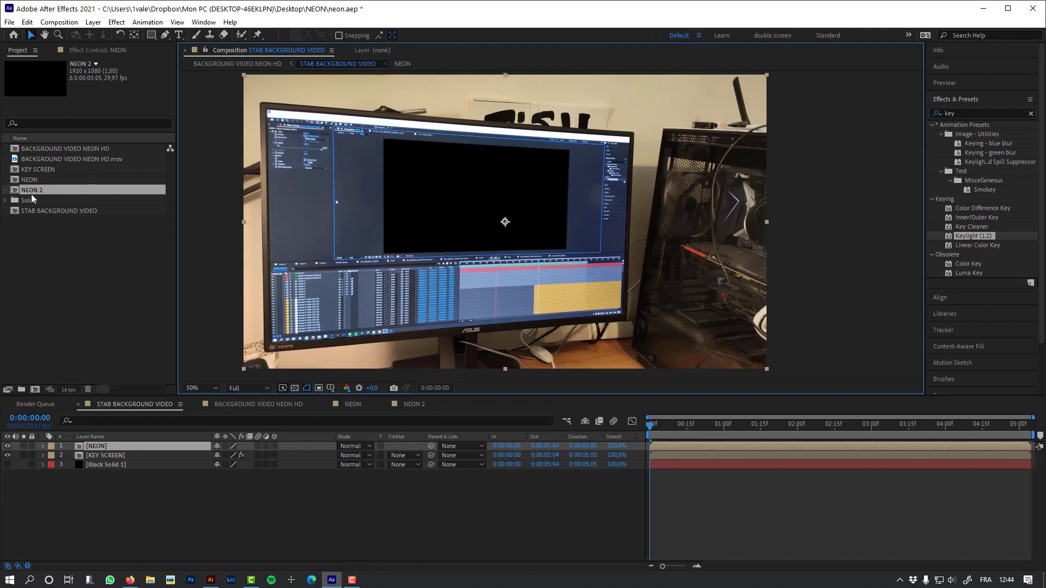
pyautogui.moveTo(30, 191); pyautogui.dragTo(185, 508)
pyautogui.click(184, 509)
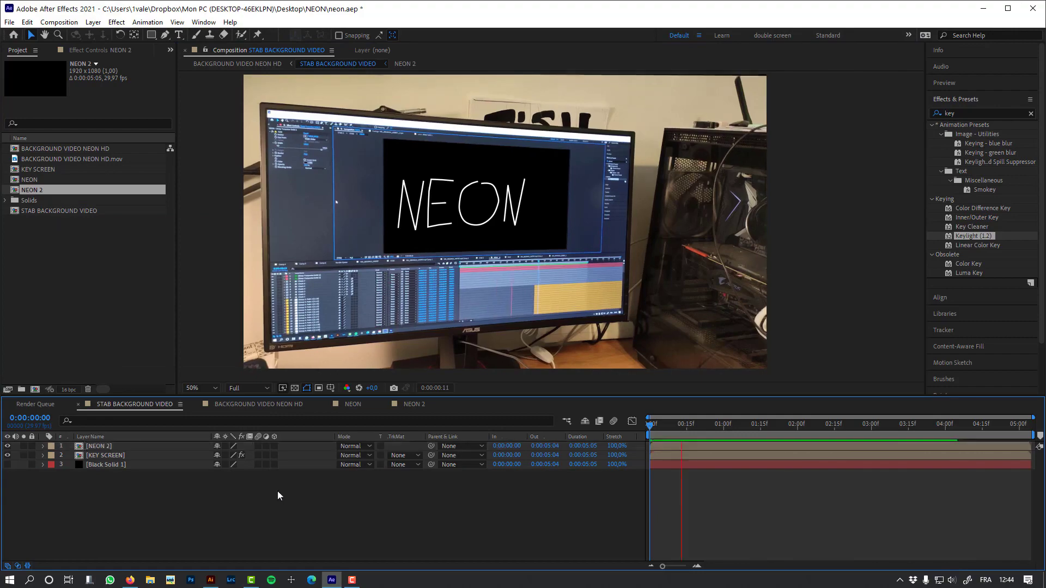
pyautogui.press('space')
# - Uncheck Unstretch in the background NEON HD comp's CC Power Pin
pyautogui.click(237, 64)
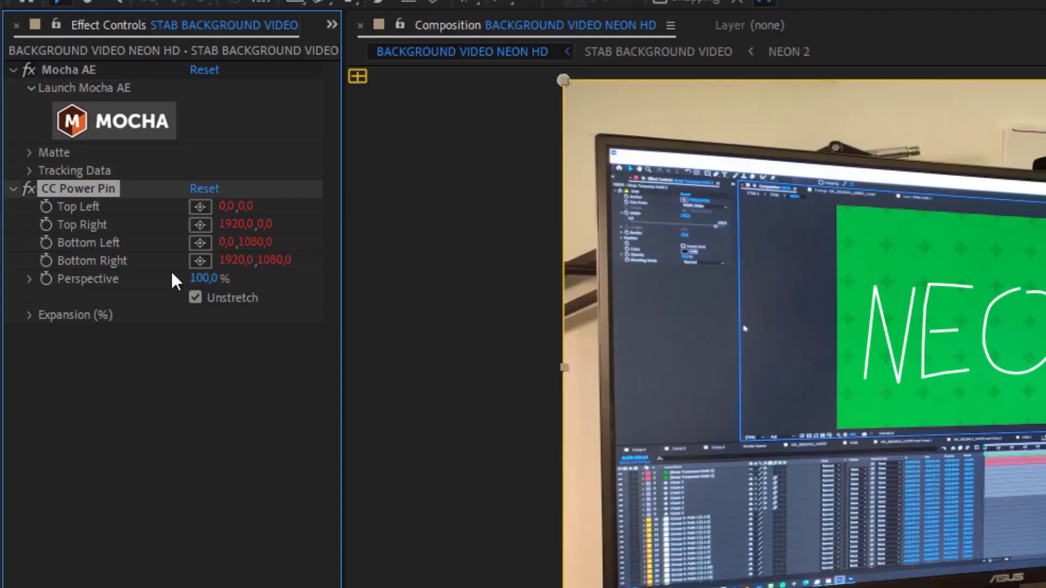
pyautogui.click(29, 170)
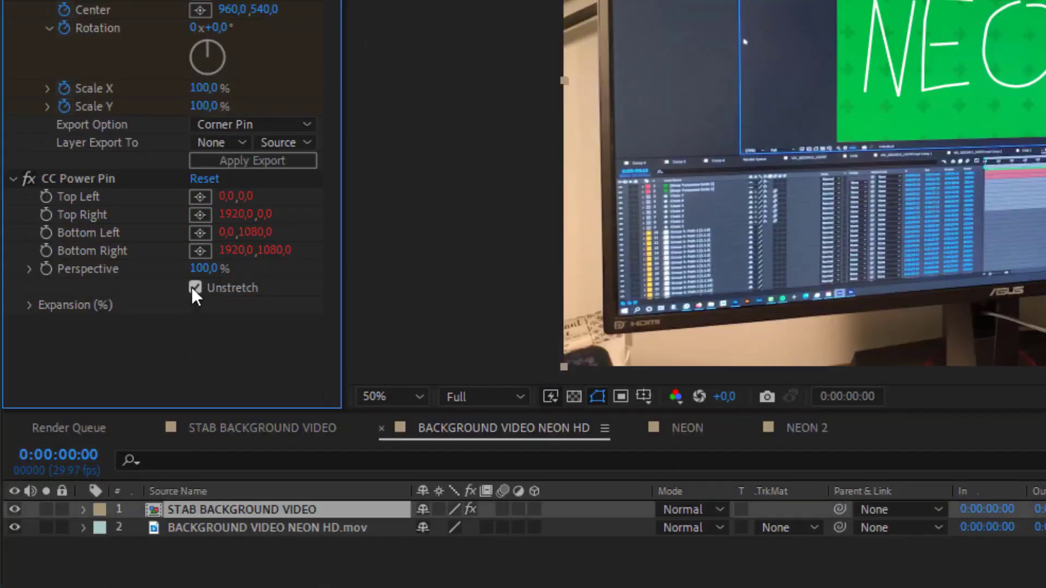
pyautogui.click(195, 288)
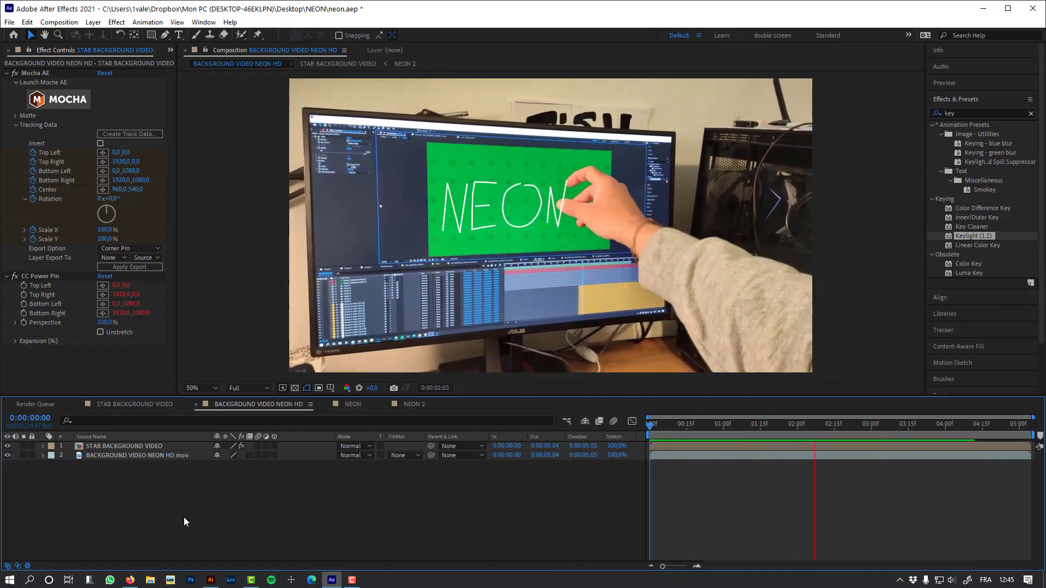
pyautogui.press('space')
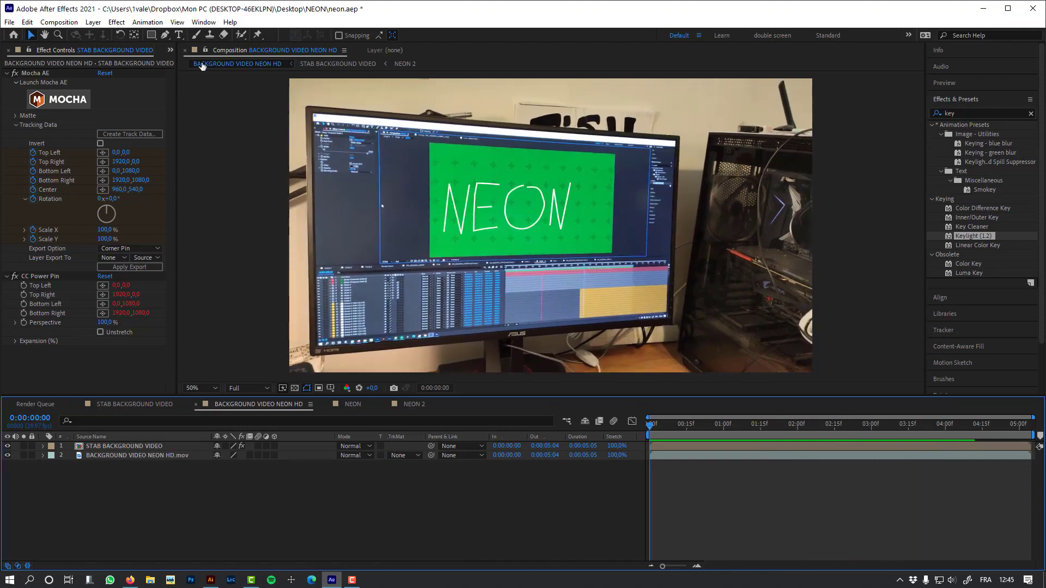
pyautogui.click(365, 64)
# - In the NEON 2 comp, locate and select Chain 1's Stroke Width property via an 'st' search
pyautogui.doubleClick(112, 449)
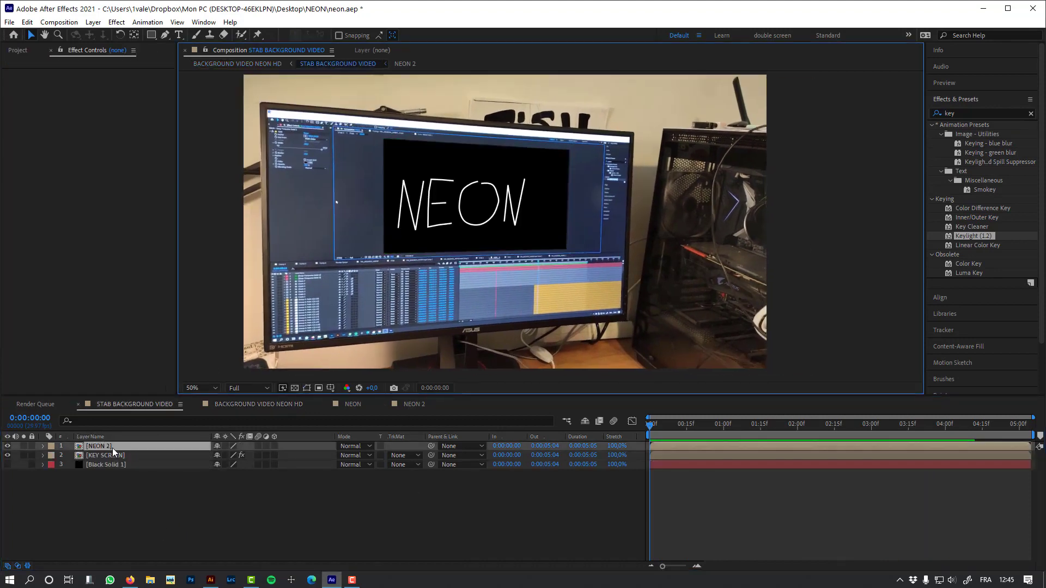
pyautogui.click(112, 448)
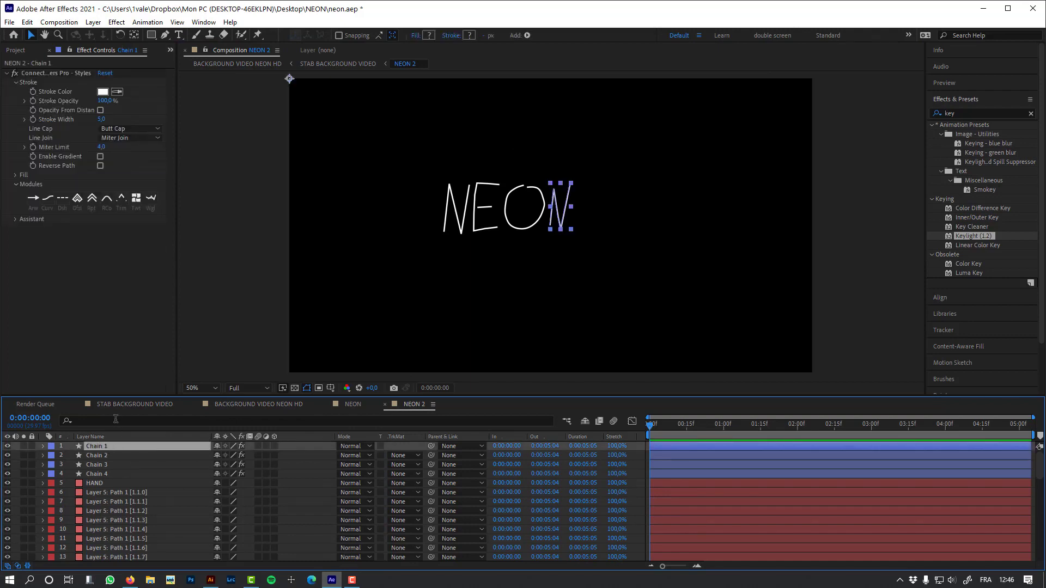
pyautogui.click(117, 420)
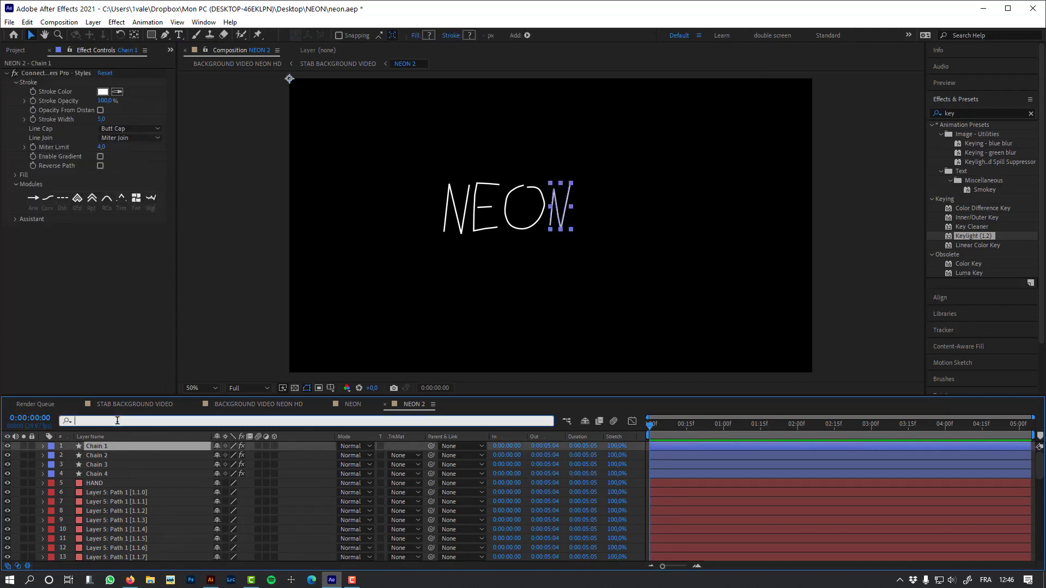
pyautogui.write('stro')
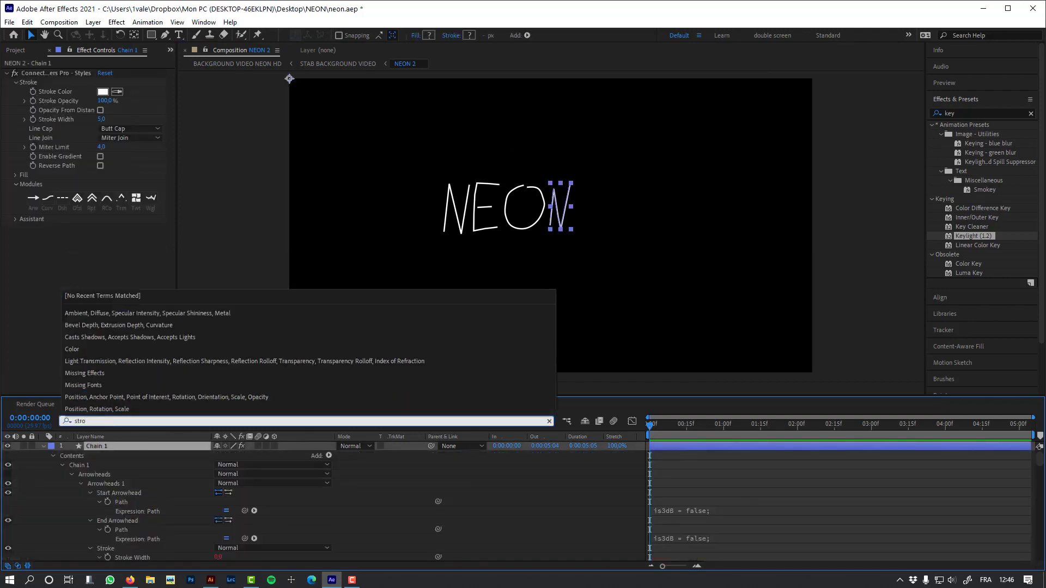
pyautogui.click(306, 515)
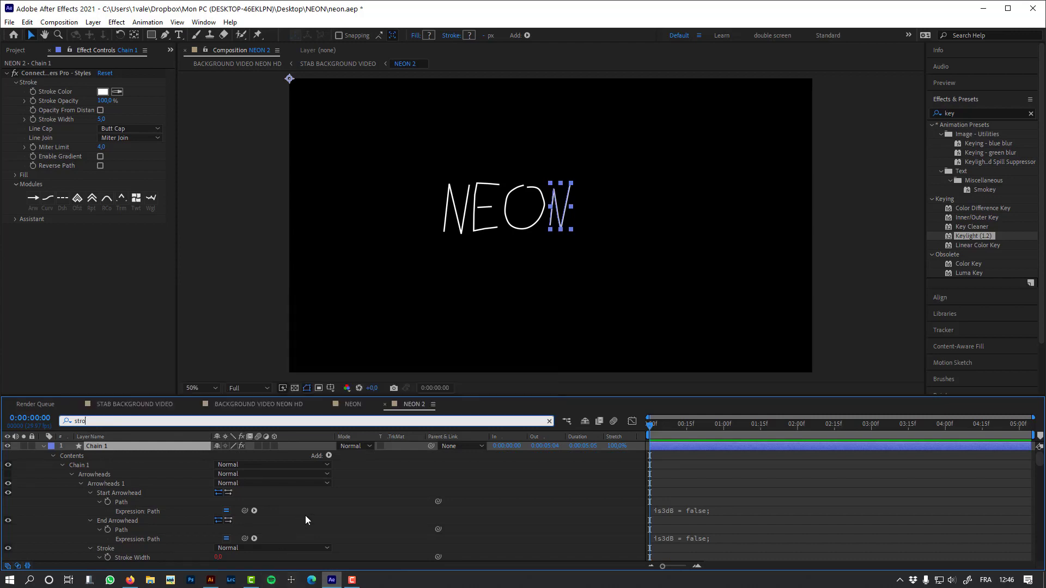
pyautogui.scroll(-10, 104, 471)
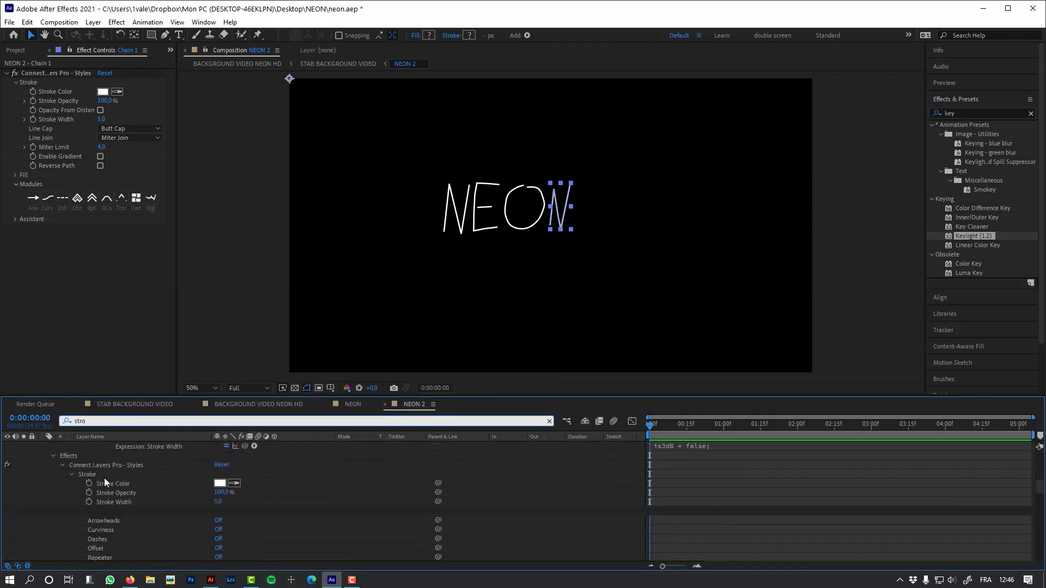
pyautogui.scroll(10, 103, 479)
pyautogui.click(122, 486)
pyautogui.click(71, 470)
pyautogui.click(62, 465)
pyautogui.click(132, 521)
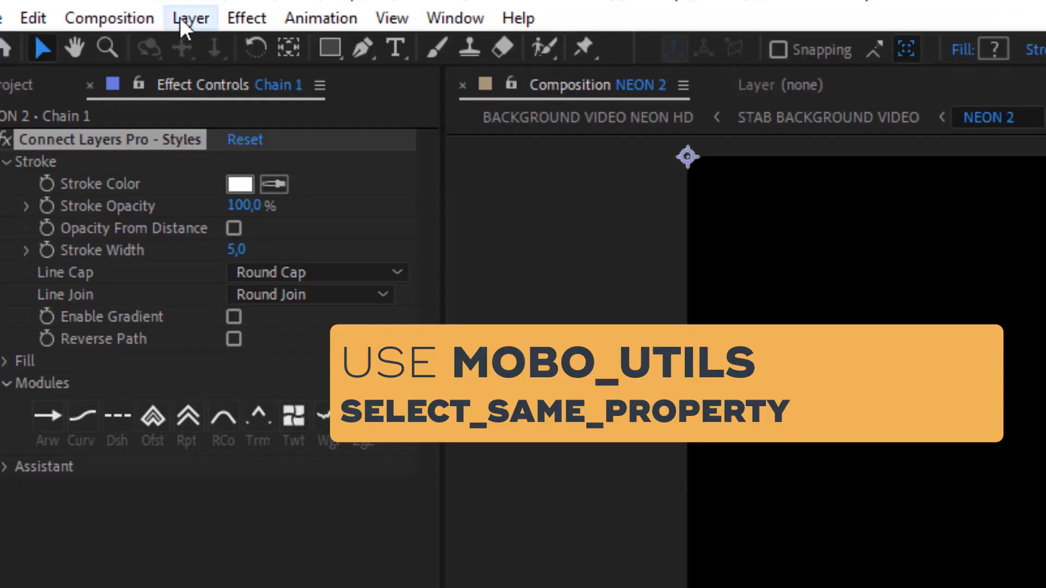
# - Select Stroke Width on every chain with Select Same Properties and set it to 15
pyautogui.click(90, 23)
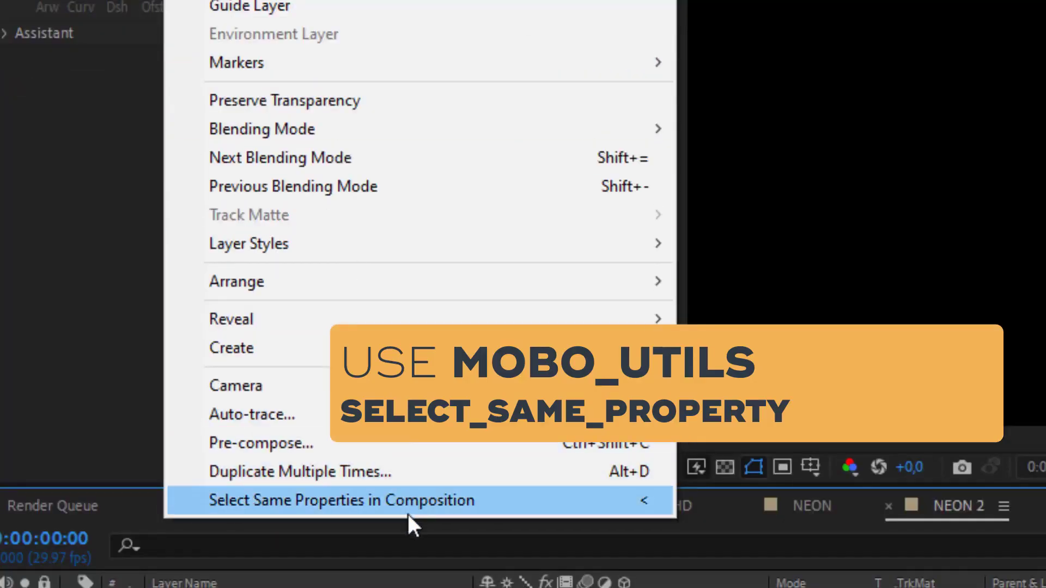
pyautogui.click(408, 510)
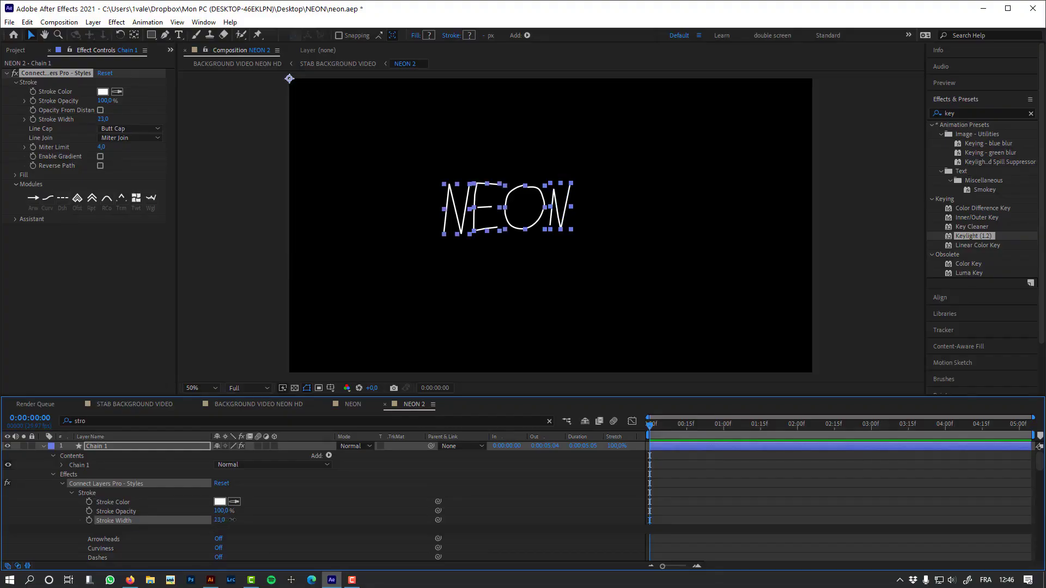
pyautogui.moveTo(232, 520)
pyautogui.mouseDown()
pyautogui.moveTo(245, 519)
pyautogui.moveTo(233, 520)
pyautogui.mouseUp()
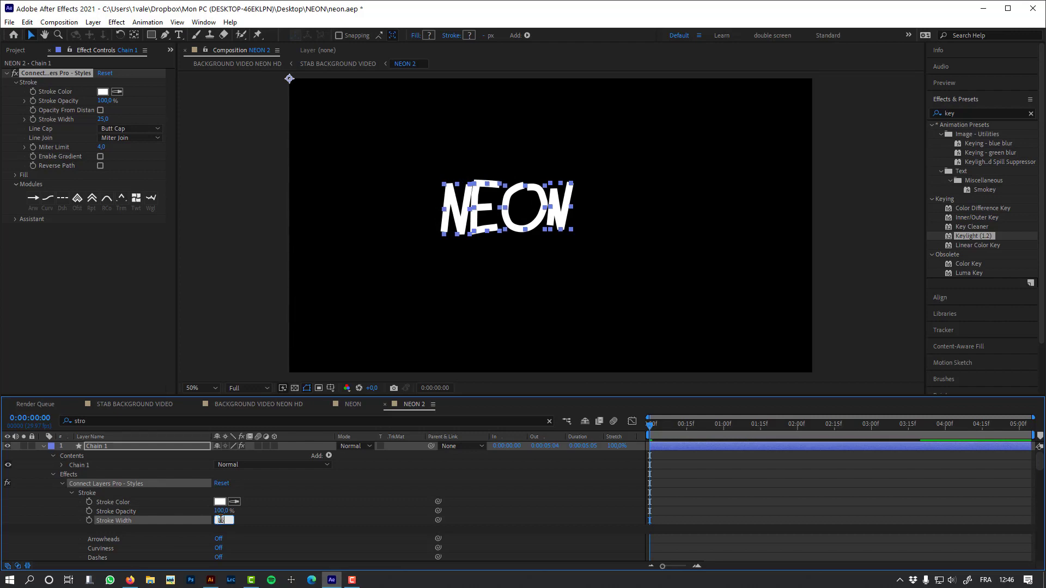
pyautogui.write('15')
pyautogui.press('Return')
pyautogui.click(475, 515)
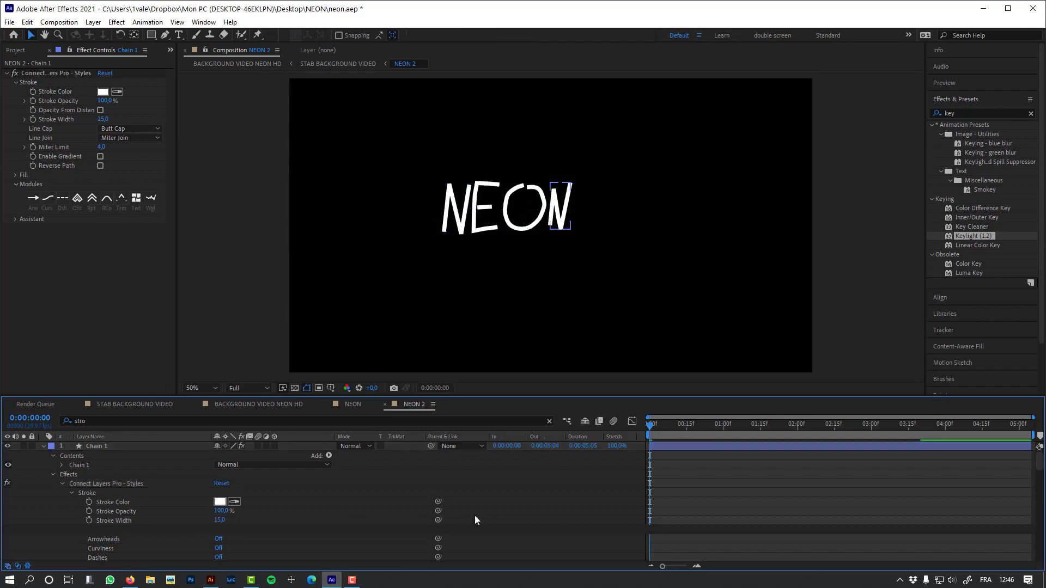
pyautogui.scroll(-1, 475, 516)
pyautogui.click(115, 521)
# - Set the chain strokes' Line Cap to Round Cap and Line Join to Round Join
pyautogui.click(113, 529)
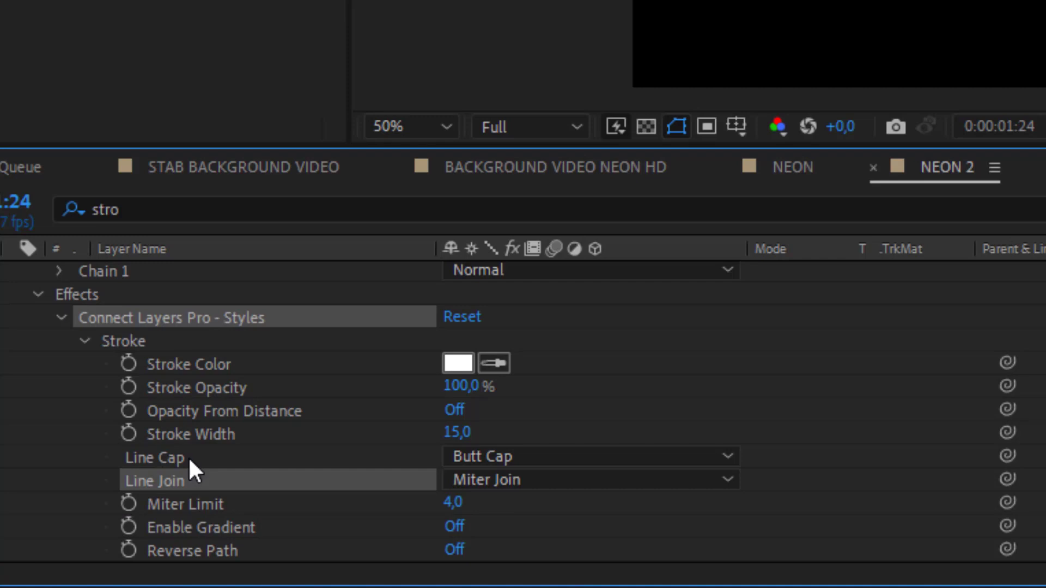
pyautogui.click(113, 520)
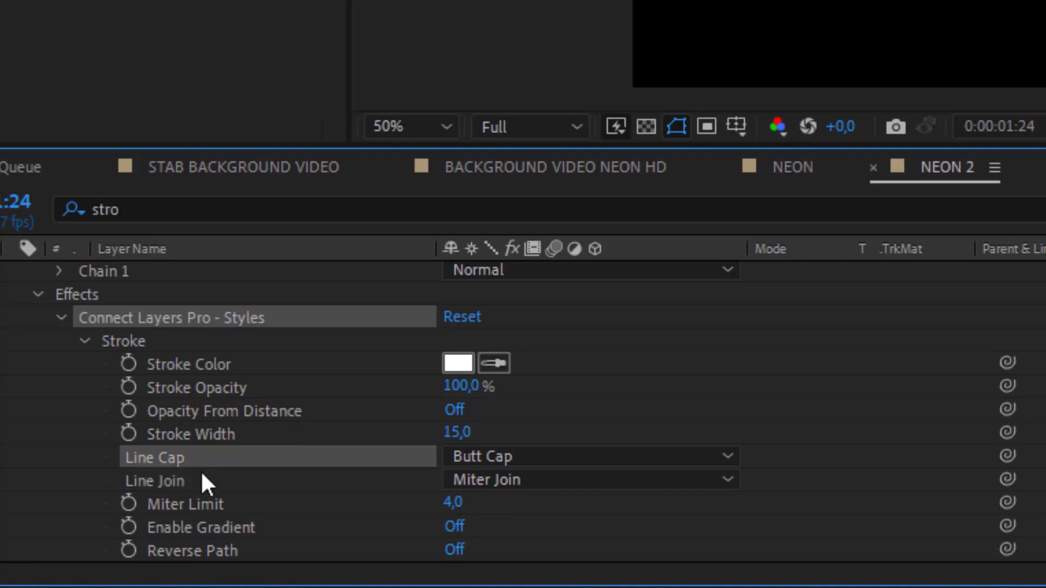
pyautogui.click(485, 461)
pyautogui.click(519, 514)
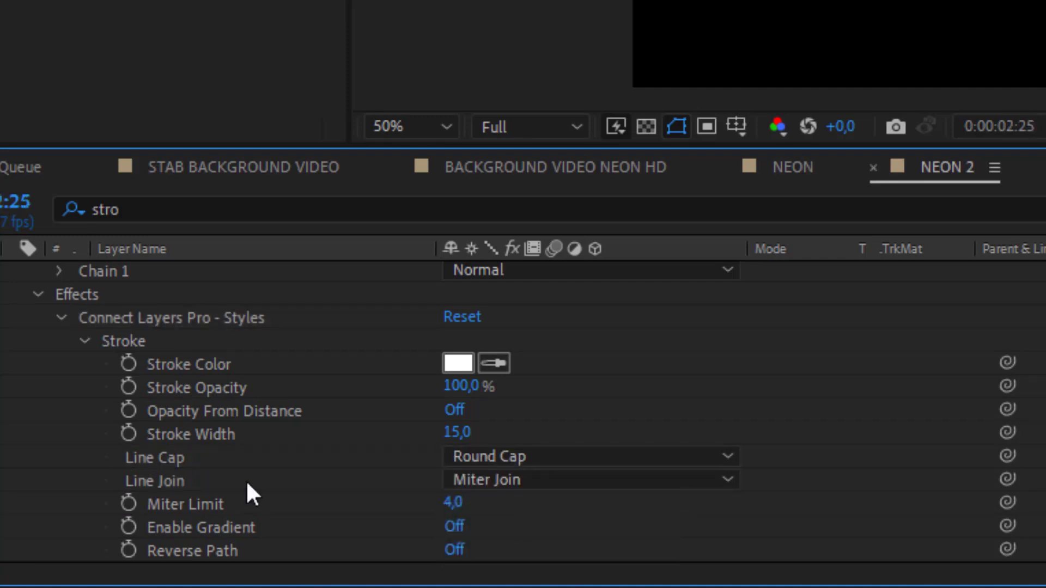
pyautogui.click(247, 484)
pyautogui.click(519, 480)
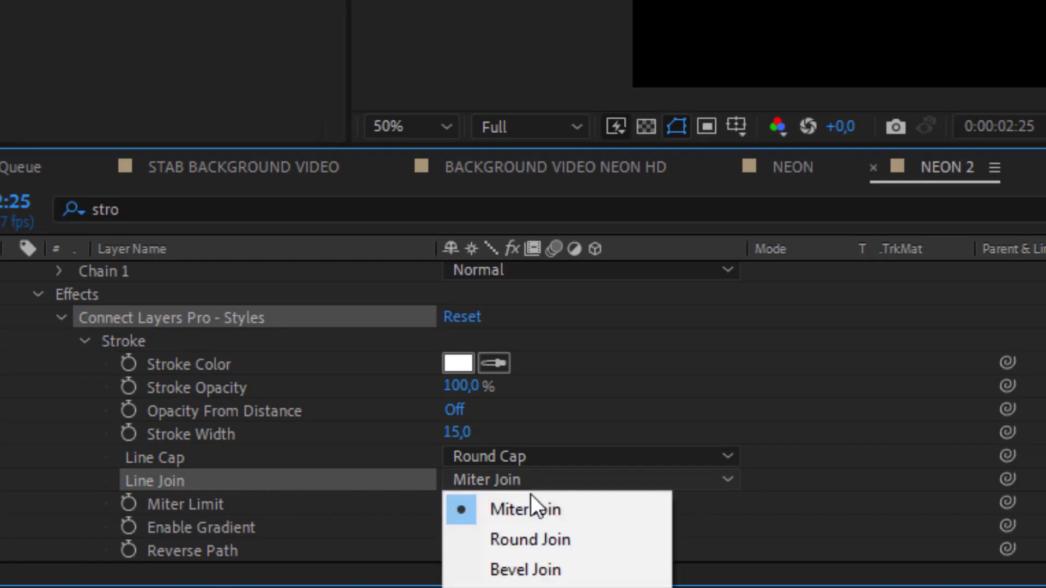
pyautogui.click(548, 539)
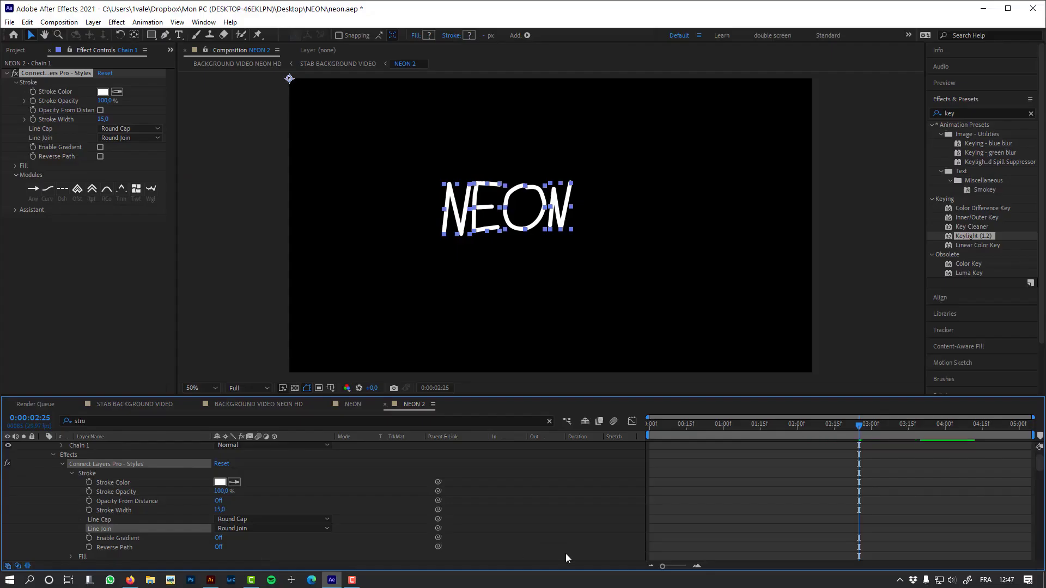
# - Rewind to the composition start and play the NEON write-on animation to preview it
pyautogui.click(566, 558)
pyautogui.moveTo(733, 430); pyautogui.dragTo(673, 432)
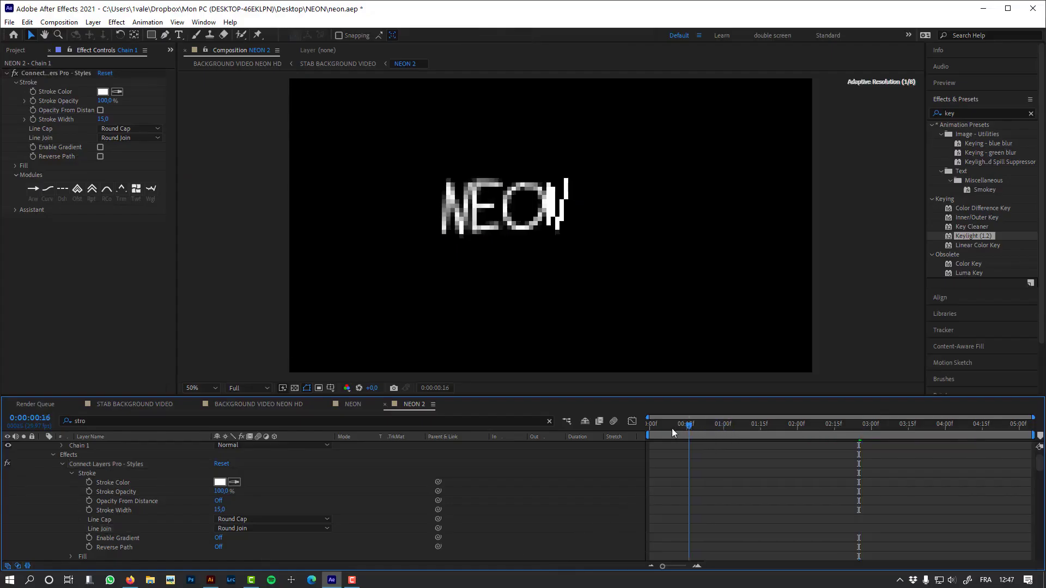
pyautogui.press('Home')
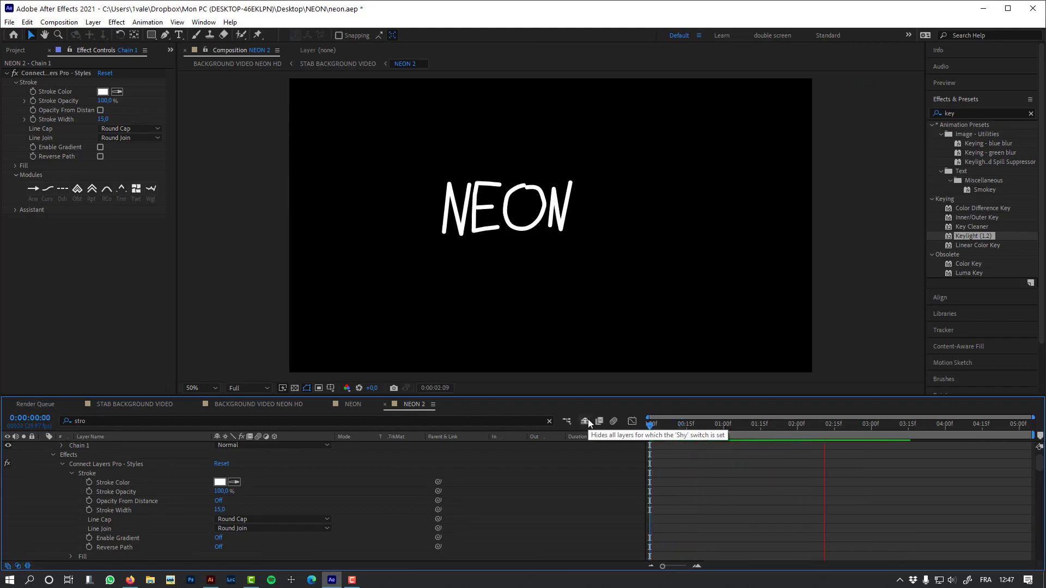
pyautogui.press('space')
pyautogui.click(103, 445)
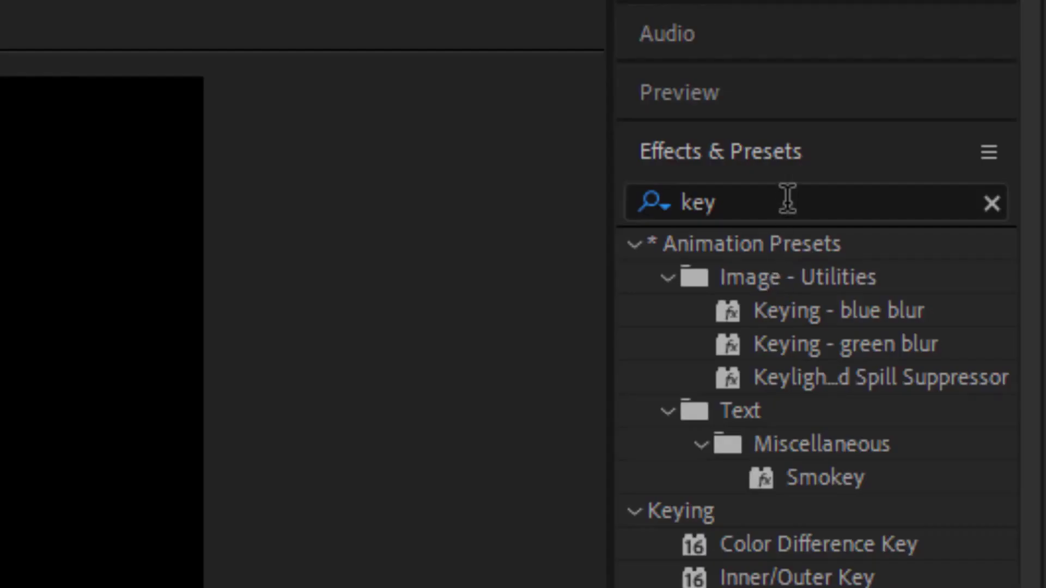
# - Apply Hue/Saturation to Chain 1 with Colorize enabled and Colorize Lightness -50
pyautogui.click(975, 112)
pyautogui.write('hue')
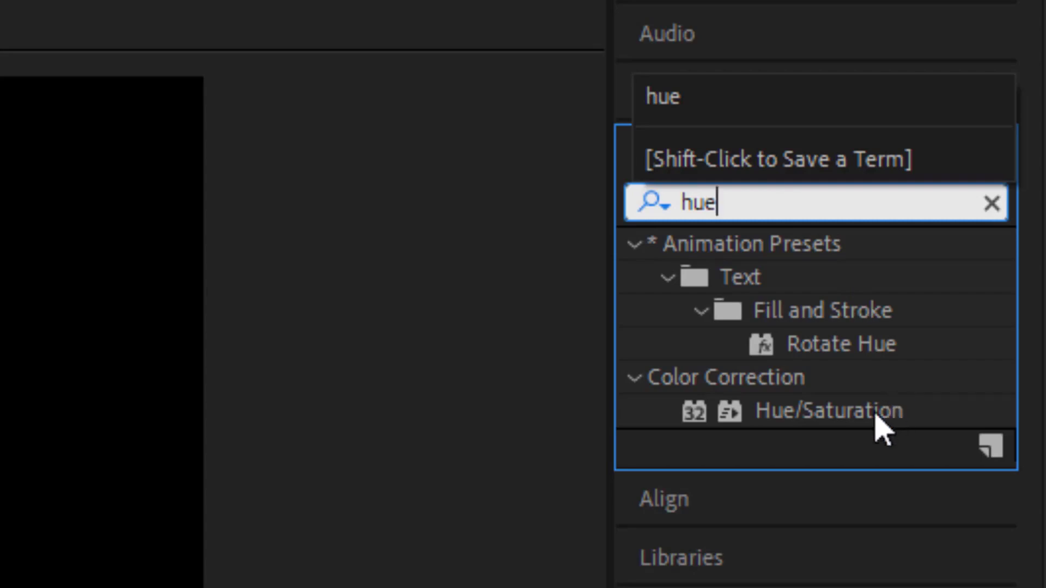
pyautogui.doubleClick(876, 414)
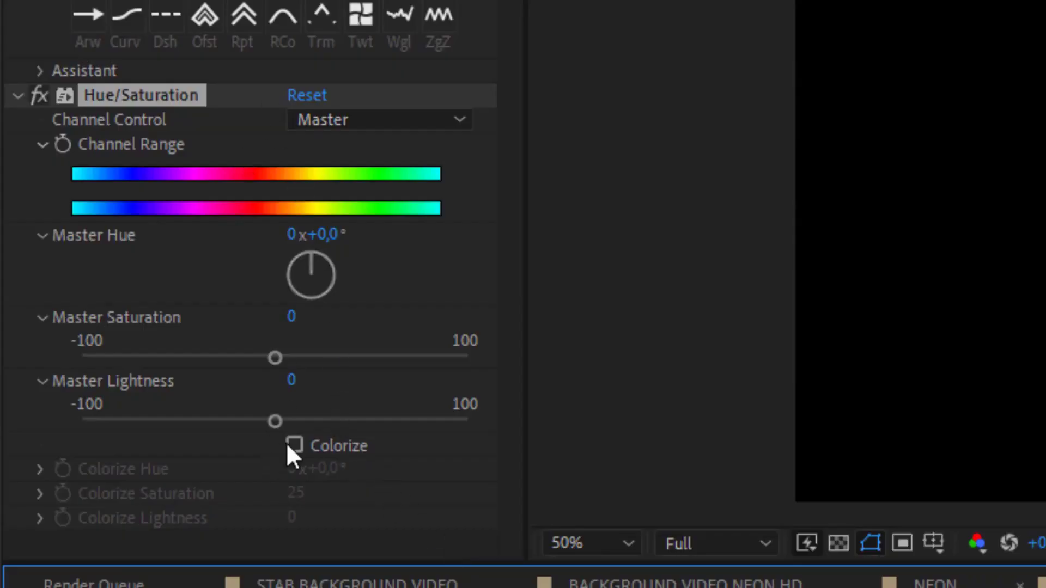
pyautogui.click(294, 445)
pyautogui.click(297, 494)
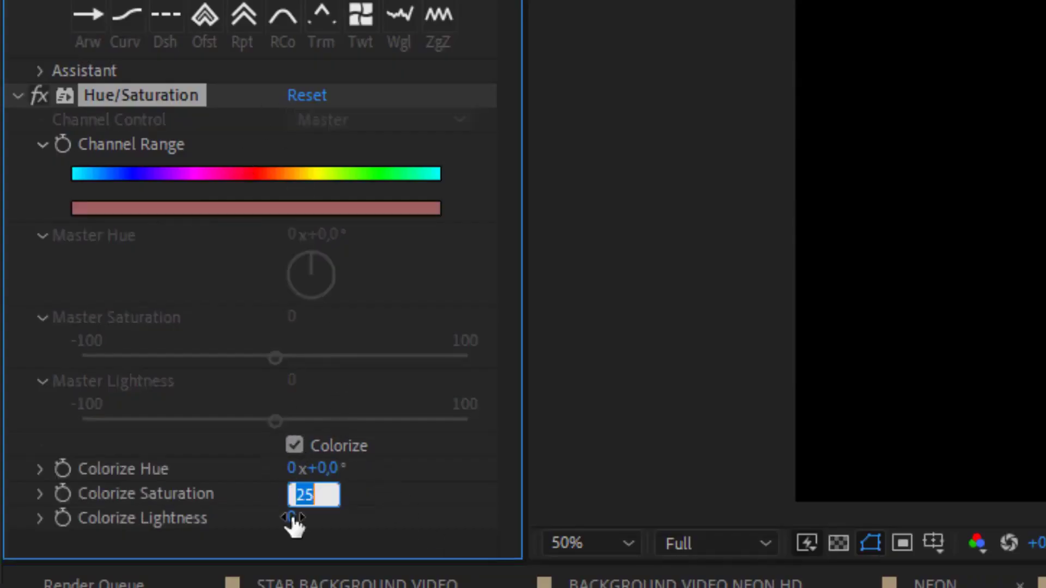
pyautogui.click(293, 519)
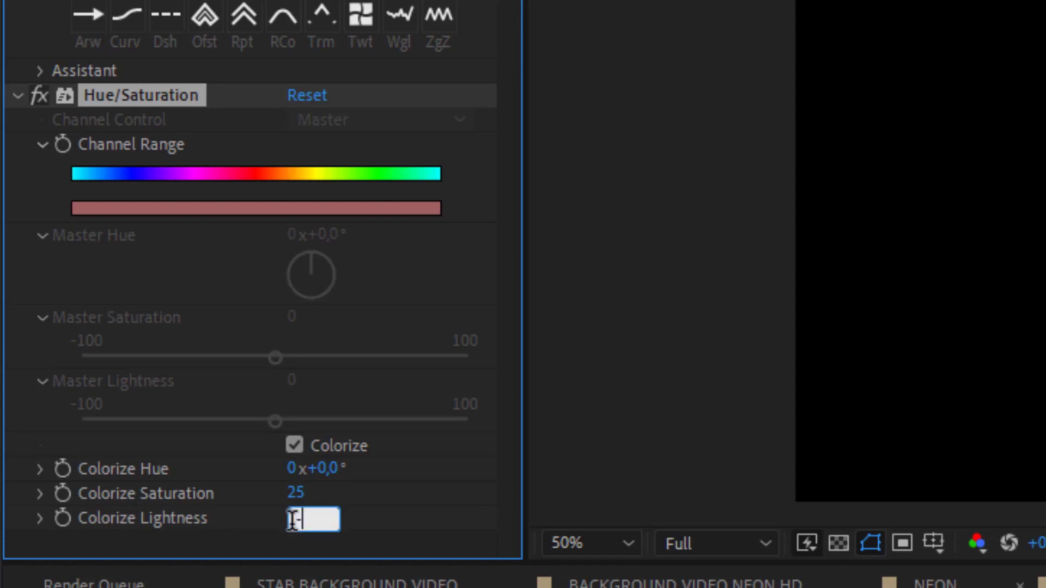
pyautogui.write('-50')
pyautogui.press('Return')
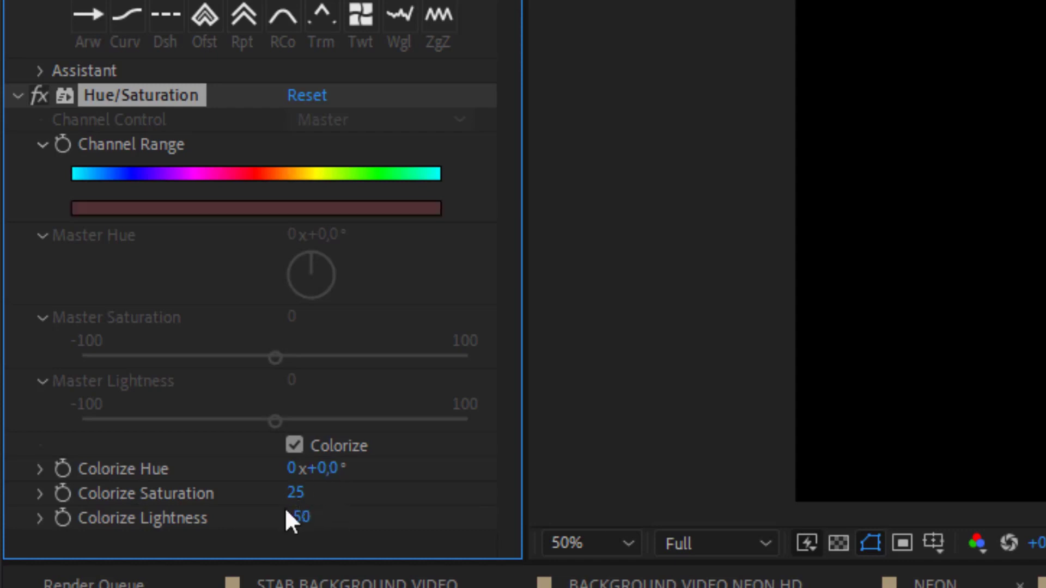
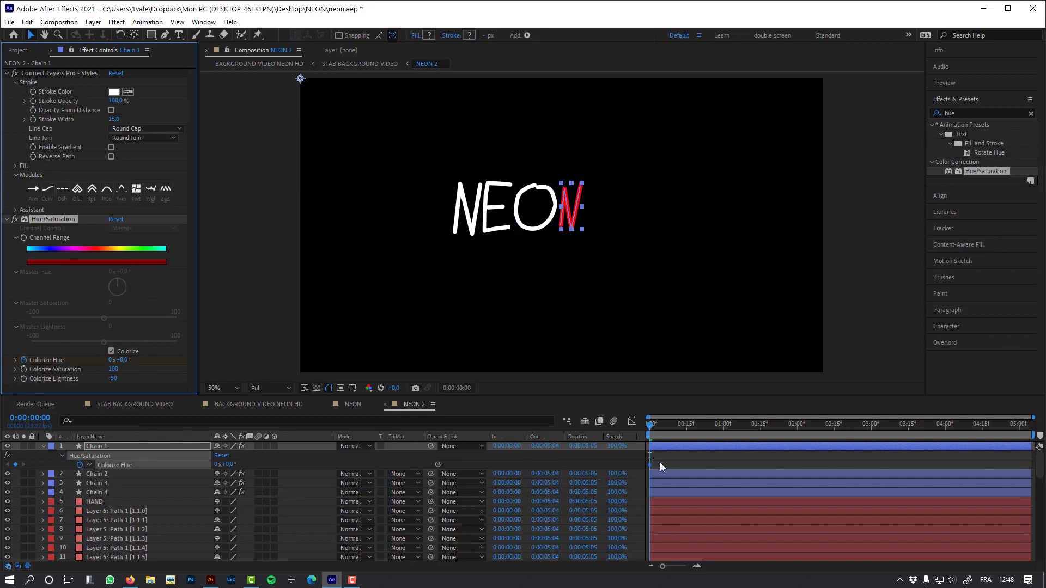
# - Keyframe Chain 1's Colorize Hue to 1x+0° at the last frame and add a loopOut("continue") expression
pyautogui.press('End')
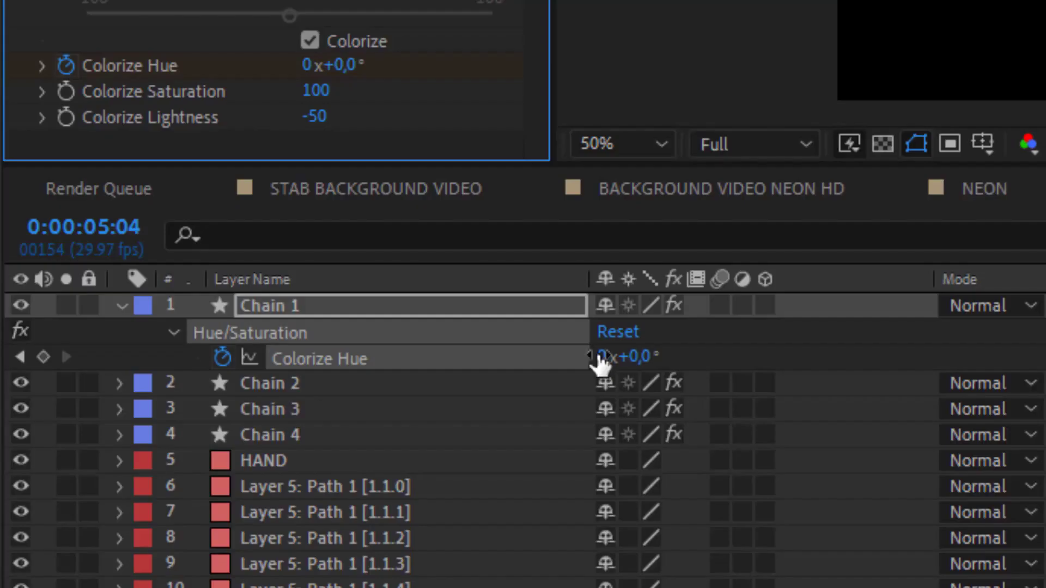
pyautogui.click(215, 465)
pyautogui.write('1')
pyautogui.press('Return')
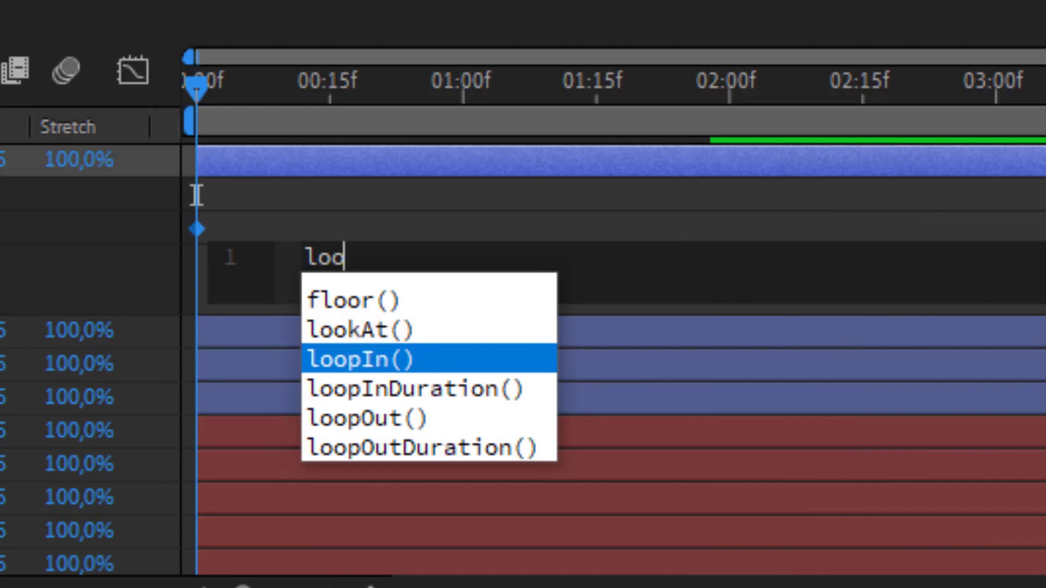
pyautogui.press('Return')
pyautogui.write('"con')
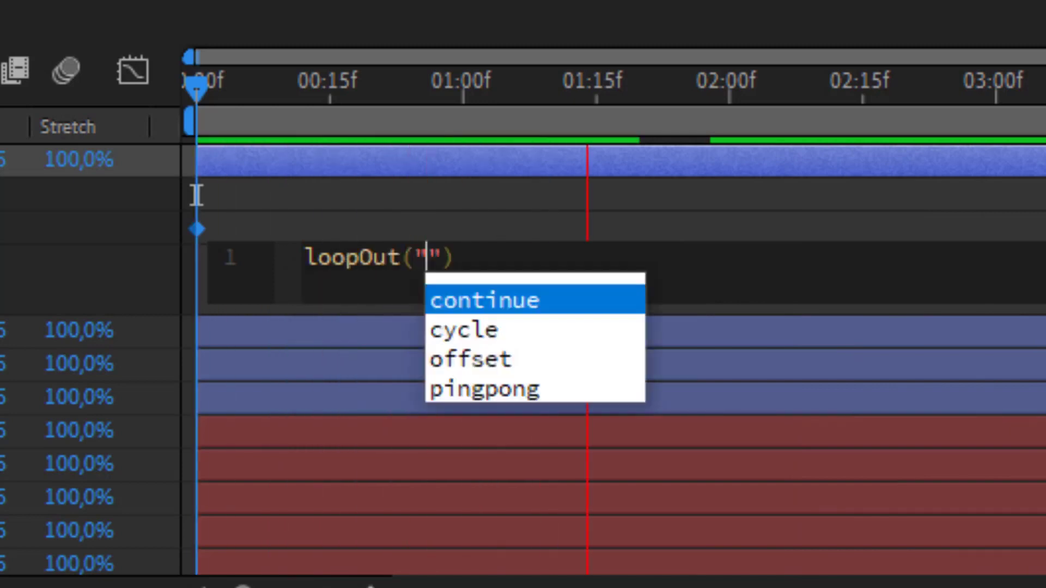
pyautogui.press('Return')
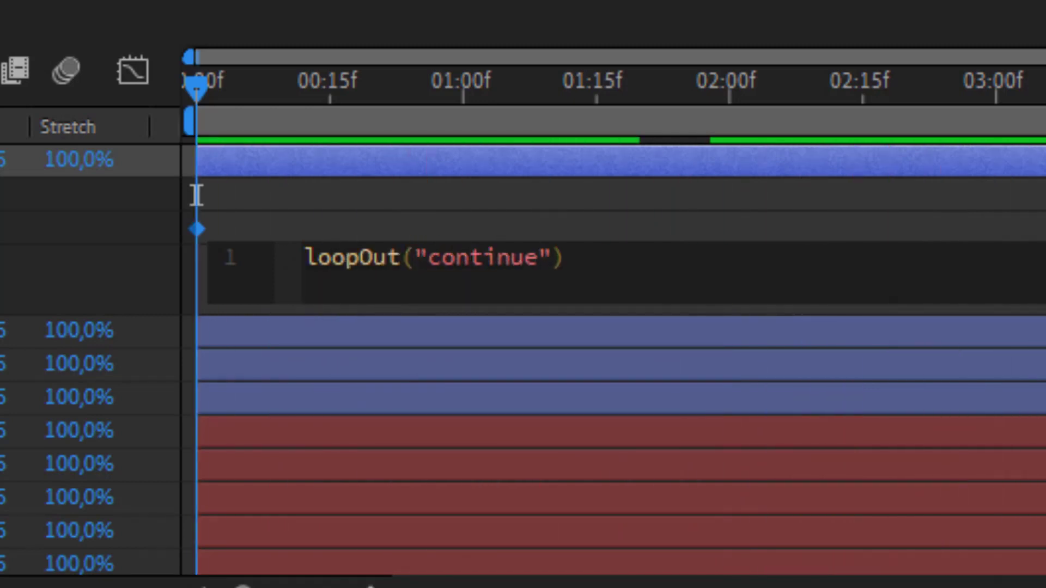
pyautogui.click(196, 195)
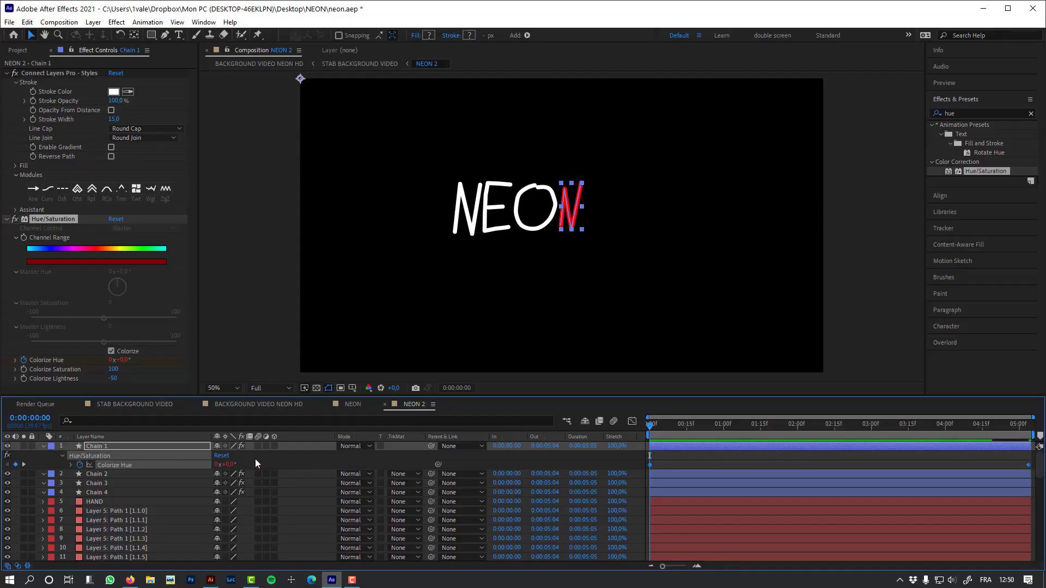
# - Copy Chain 1's Hue/Saturation effect and paste it onto Chains 2, 3 and 4
pyautogui.click(284, 460)
pyautogui.click(103, 457)
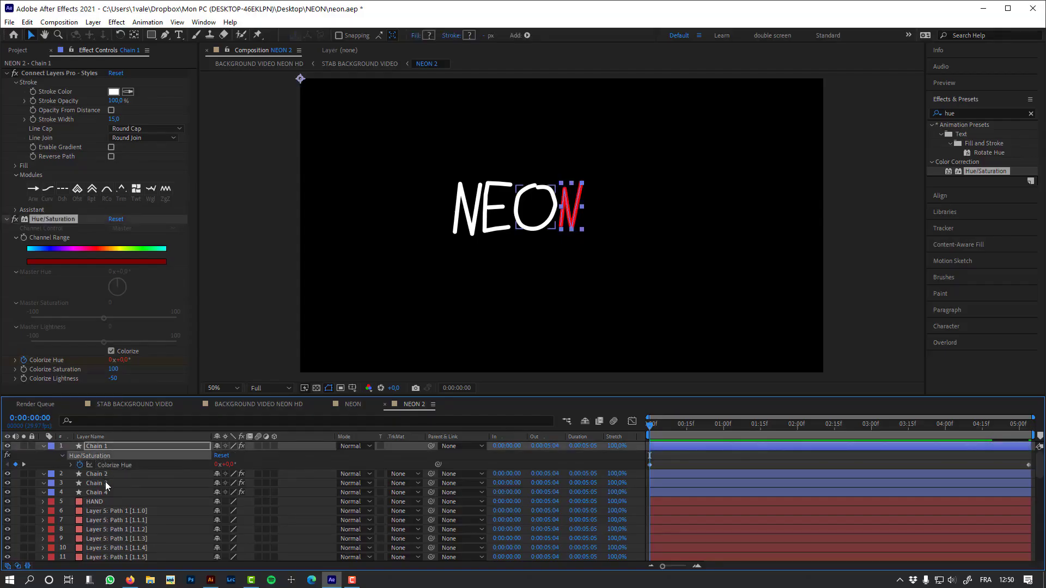
pyautogui.click(106, 473)
pyautogui.keyDown('shift'); pyautogui.click(107, 492); pyautogui.keyUp('shift')
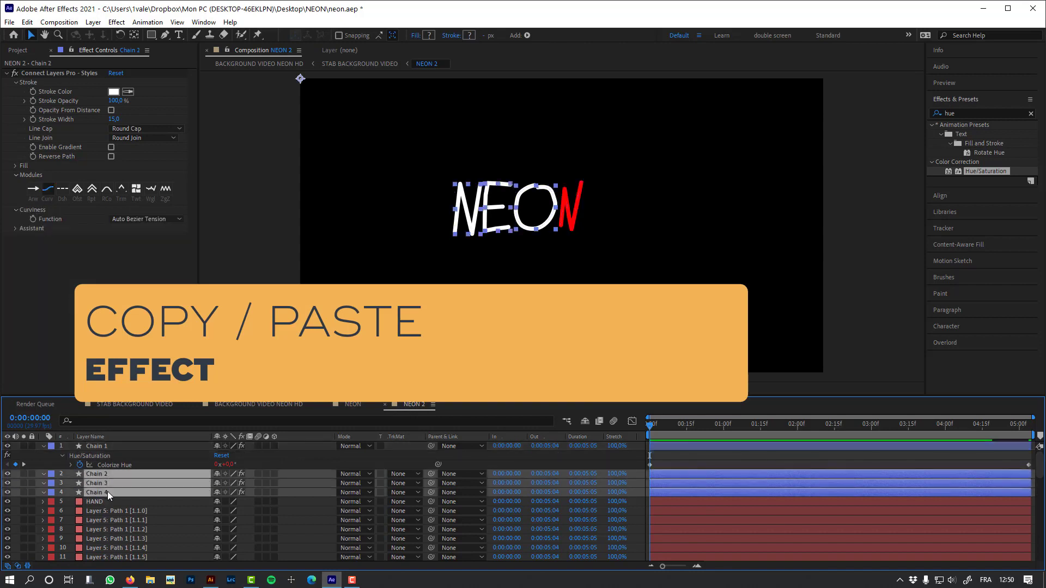
pyautogui.hotkey('ctrl', 'v')
# - Drag the end Colorize Hue keyframes of Chains 2–4 earlier to stagger their colours, then preview
pyautogui.click(571, 492)
pyautogui.click(113, 493)
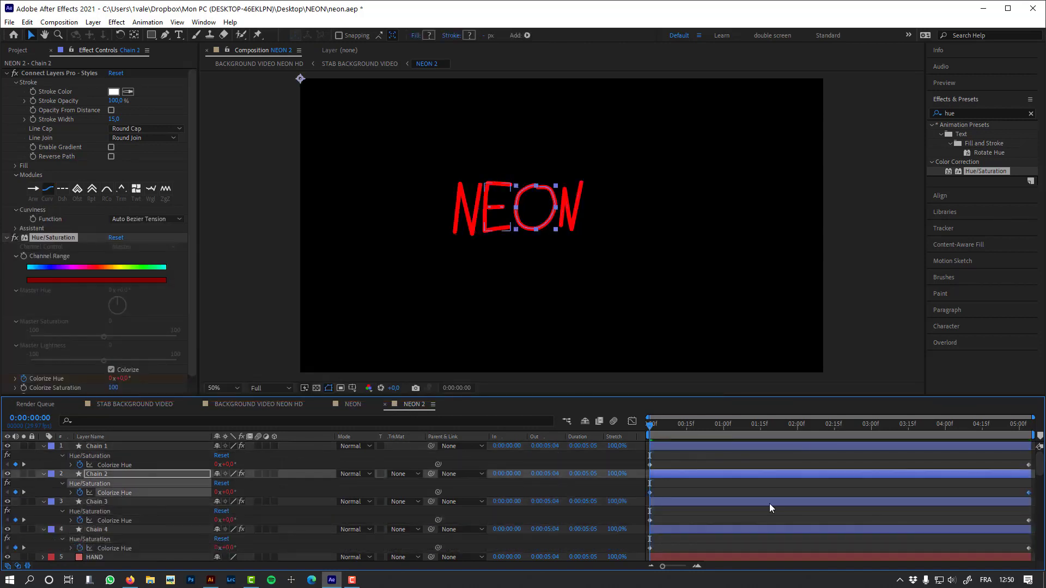
pyautogui.keyDown('shift'); pyautogui.click(110, 520); pyautogui.keyUp('shift')
pyautogui.keyDown('shift'); pyautogui.click(111, 548); pyautogui.keyUp('shift')
pyautogui.moveTo(1029, 493); pyautogui.dragTo(877, 556)
pyautogui.press('space')
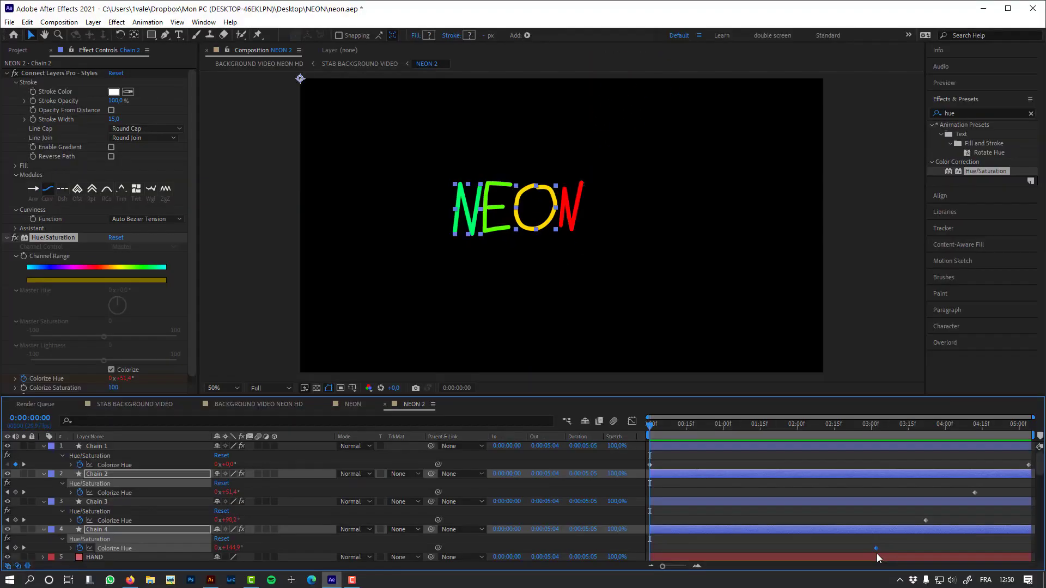
# - In STAB BACKGROUND VIDEO, apply Deep Glow to the NEON 2 layer
pyautogui.click(368, 65)
pyautogui.click(294, 550)
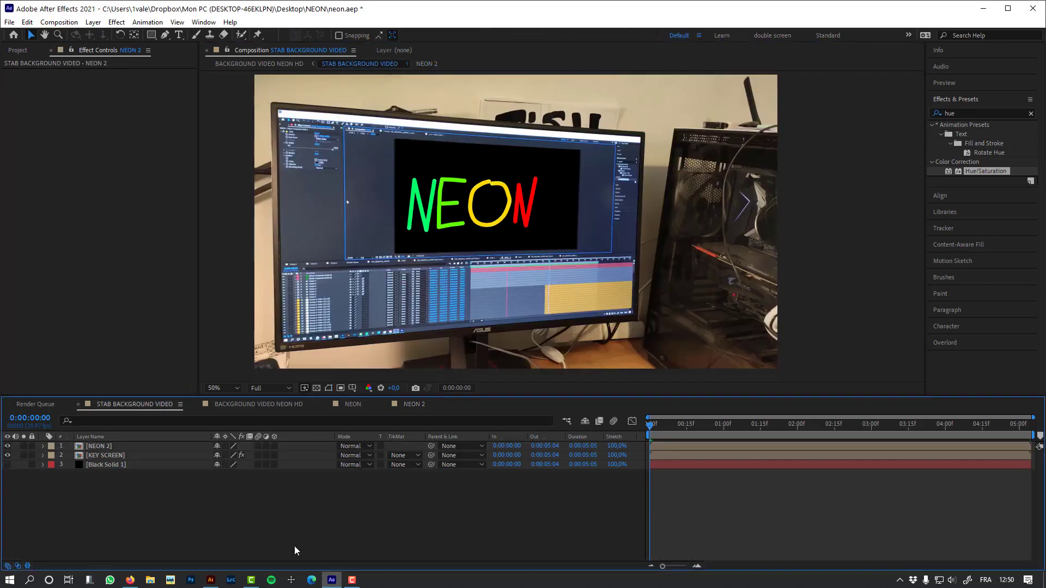
pyautogui.click(140, 446)
pyautogui.click(965, 112)
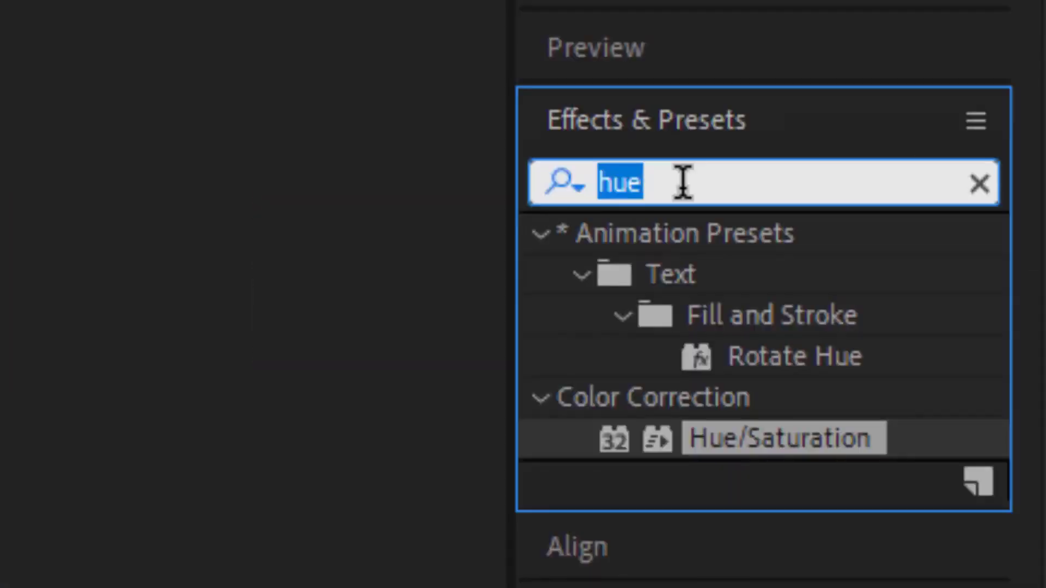
pyautogui.write('deep')
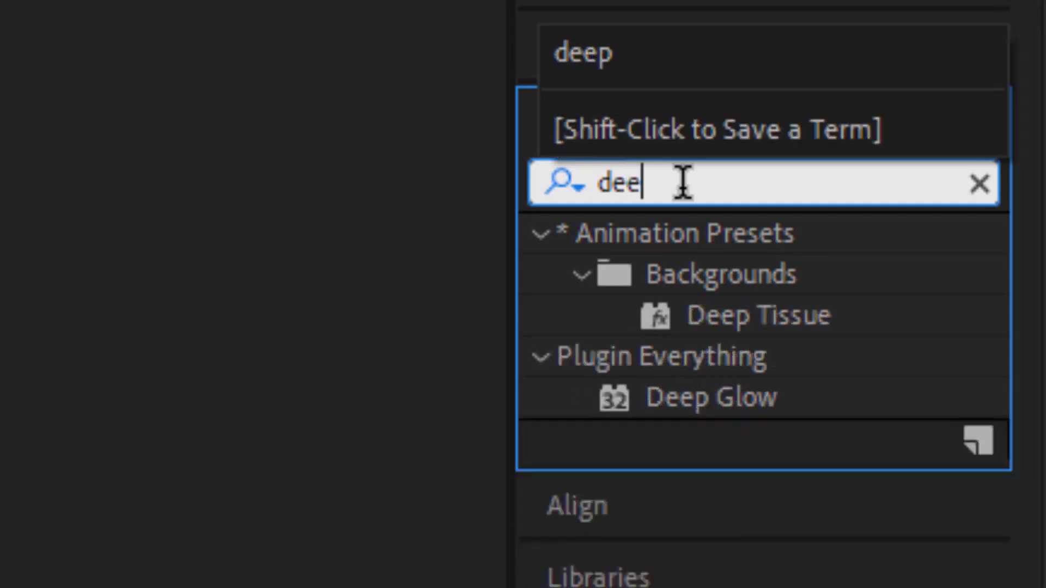
pyautogui.moveTo(763, 402); pyautogui.dragTo(514, 334)
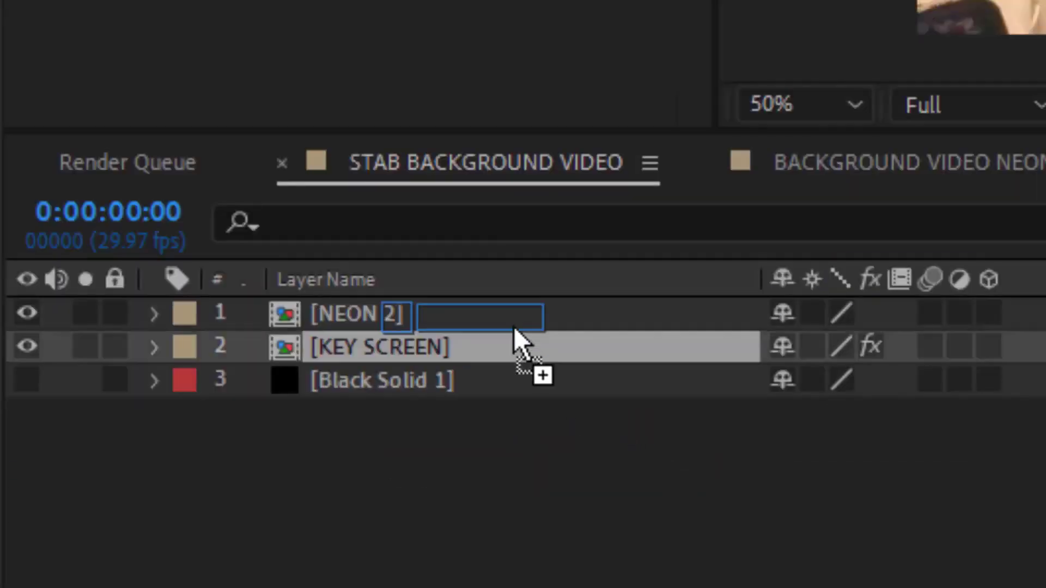
# - Set the Deep Glow Radius to 200 and NEON 2's blending mode to Add
pyautogui.click(121, 83)
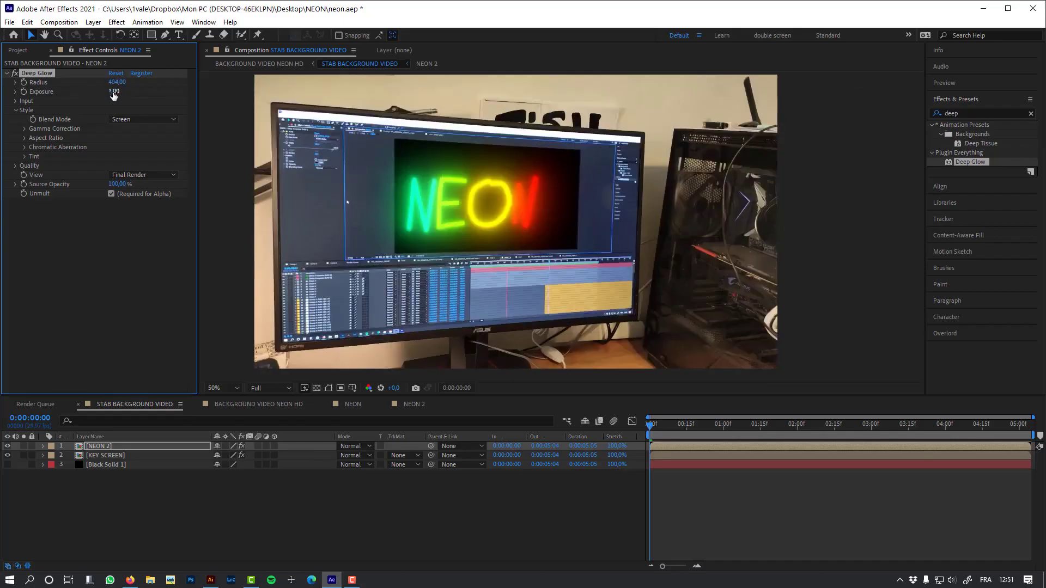
pyautogui.write('200')
pyautogui.click(354, 446)
pyautogui.click(437, 210)
pyautogui.moveTo(730, 425); pyautogui.dragTo(913, 425)
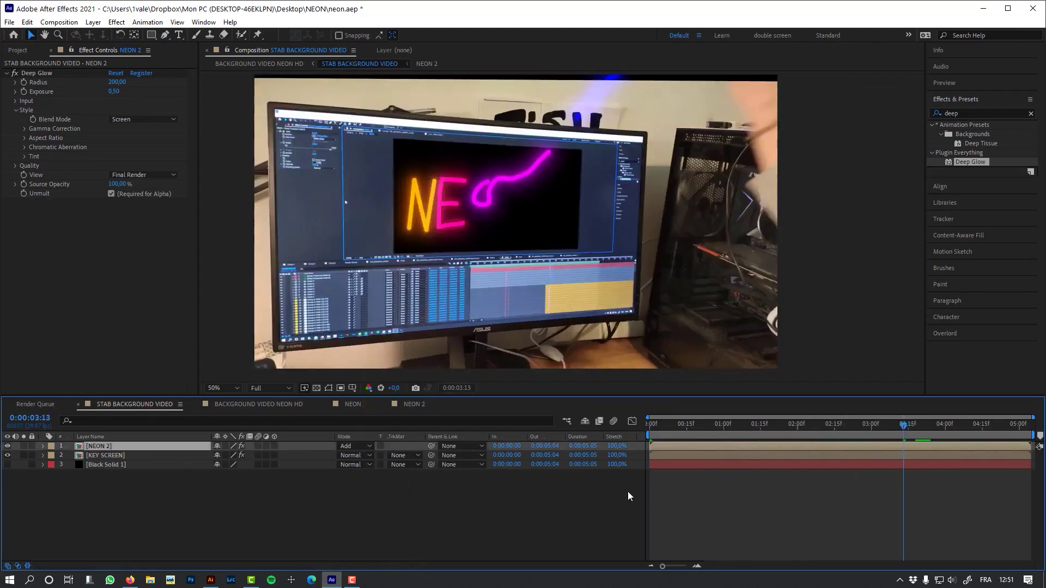
pyautogui.press('Home')
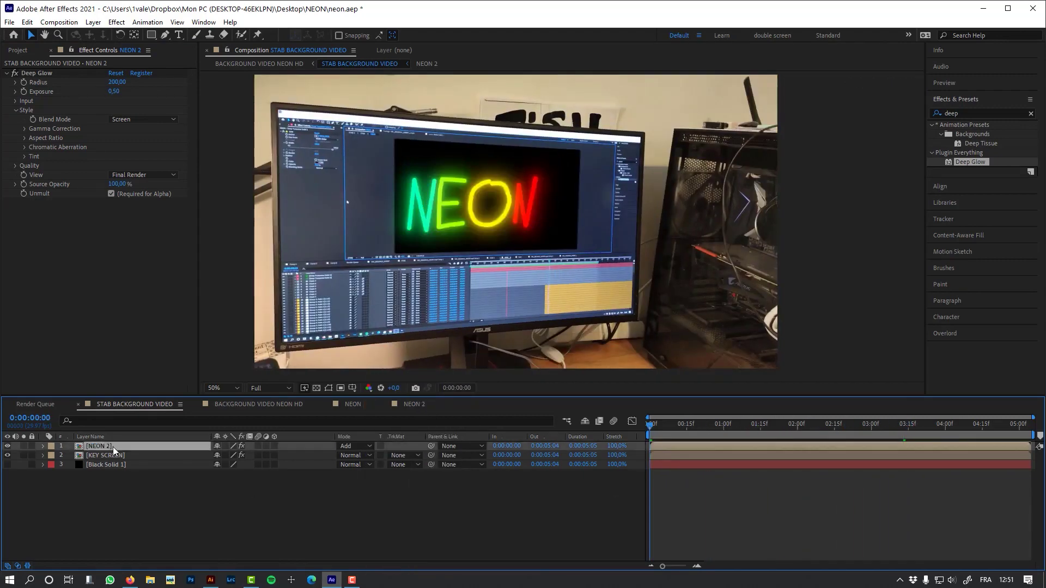
# - Duplicate NEON 2, remove Deep Glow from the copy and set it to Normal blending
pyautogui.hotkey('ctrl', 'd')
pyautogui.click(223, 455)
pyautogui.click(38, 73)
pyautogui.press('Delete')
pyautogui.click(354, 455)
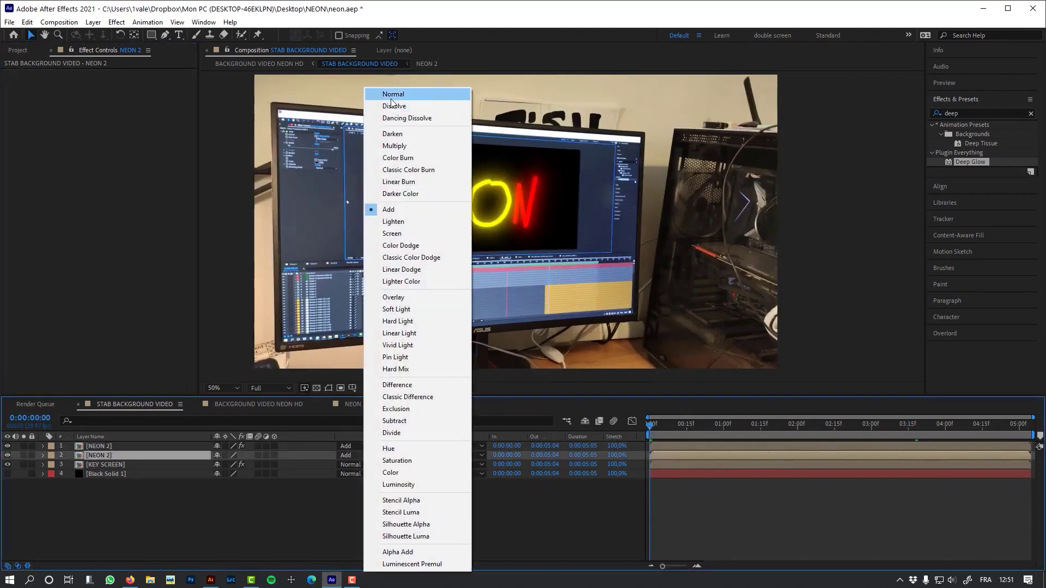
pyautogui.click(382, 93)
pyautogui.moveTo(722, 425); pyautogui.dragTo(916, 427)
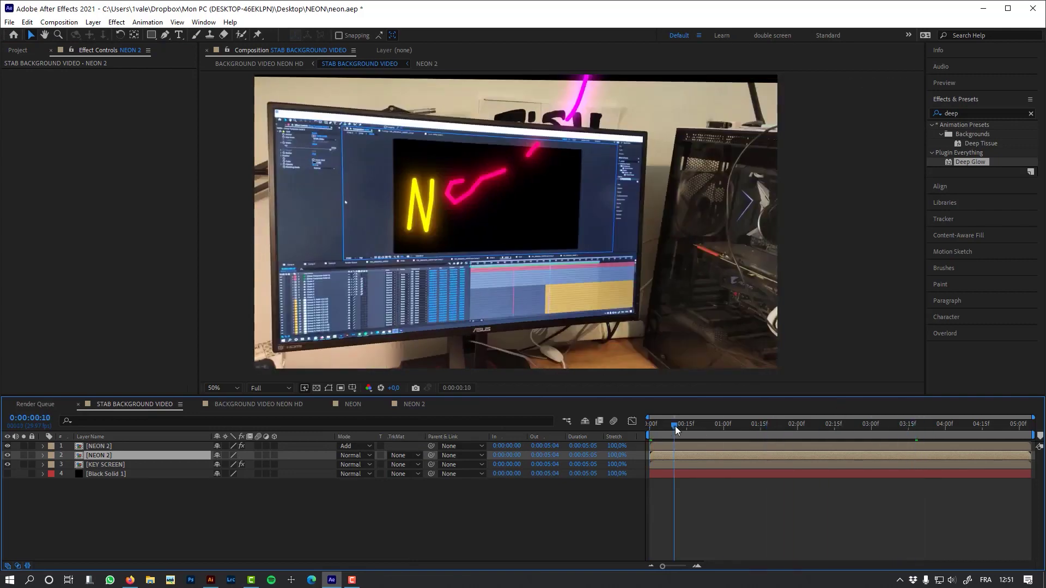
pyautogui.moveTo(675, 426); pyautogui.dragTo(650, 426)
pyautogui.click(333, 516)
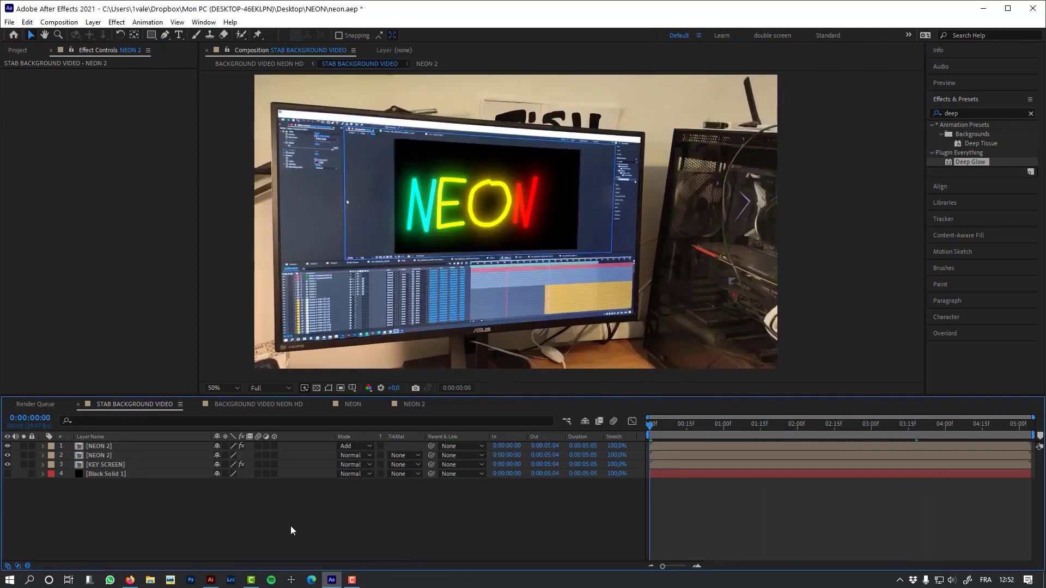
# - Duplicate KEY SCREEN, move the copy to the top, and delete its Keylight effect and mask
pyautogui.click(114, 465)
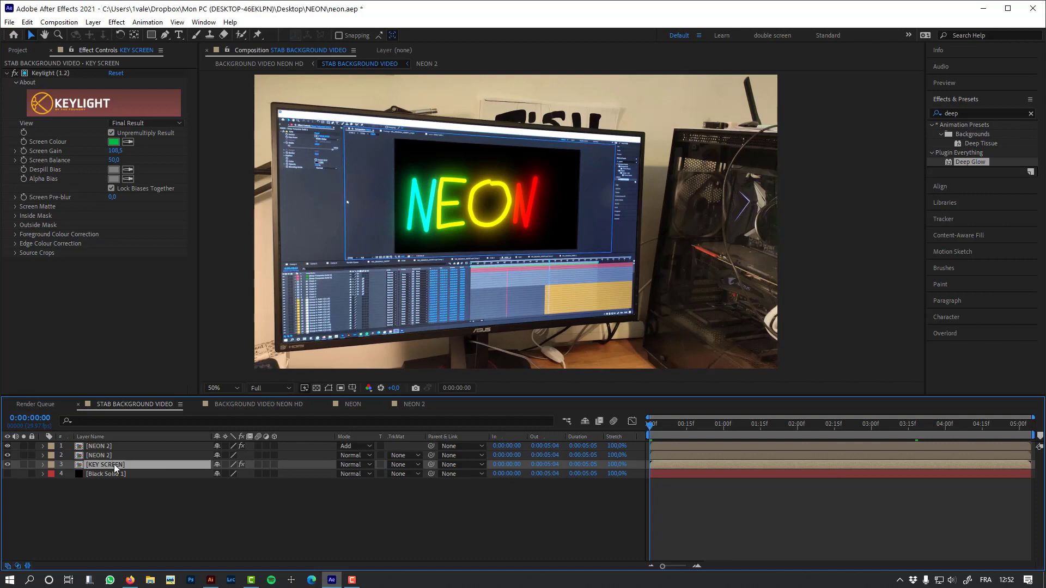
pyautogui.hotkey('ctrl', 'd')
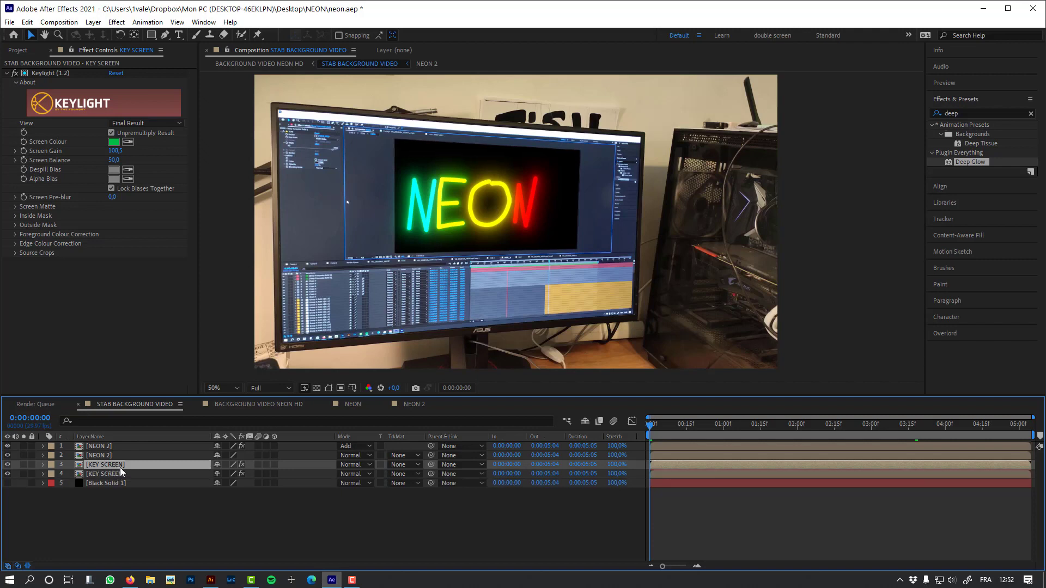
pyautogui.moveTo(119, 467); pyautogui.dragTo(123, 446)
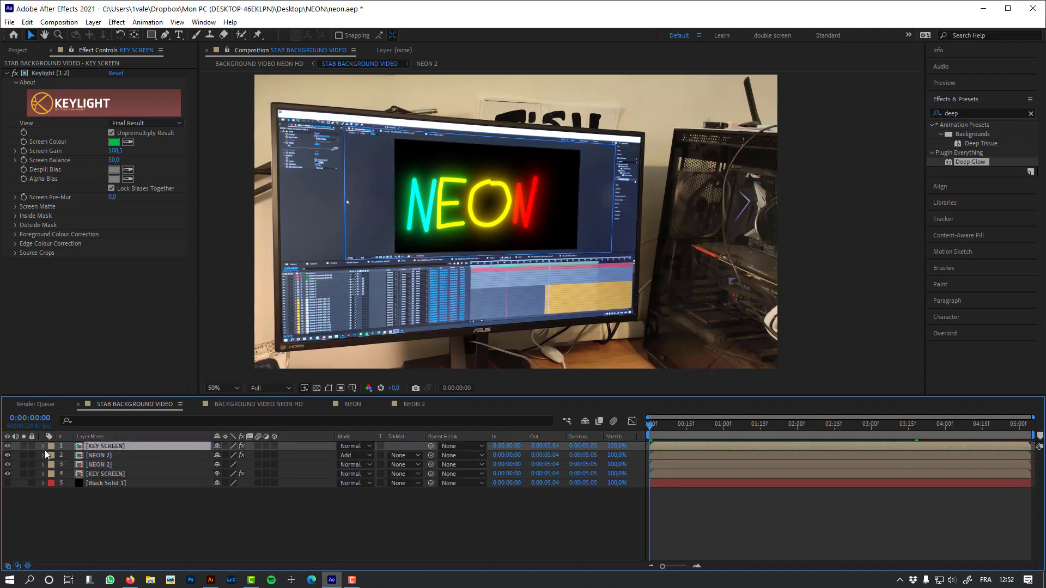
pyautogui.press('e')
pyautogui.click(99, 456)
pyautogui.press('Delete')
pyautogui.press('m')
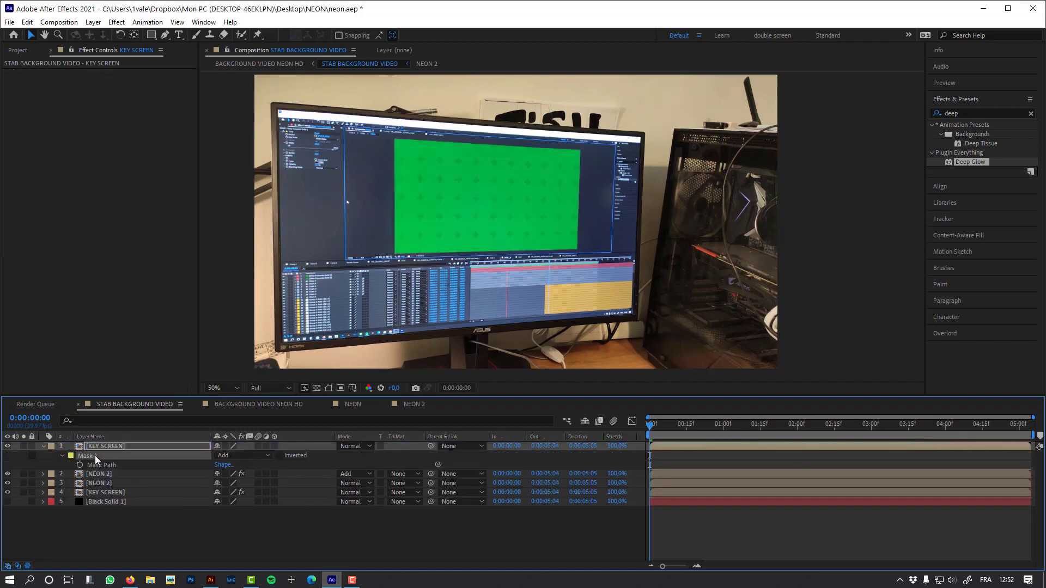
pyautogui.click(94, 456)
pyautogui.press('Delete')
# - Trim the copy's in and out points to the hand frames, ending at 3:13
pyautogui.moveTo(836, 427); pyautogui.dragTo(892, 427)
pyautogui.press('pageup')
pyautogui.press('pageup')
pyautogui.press('pagedown')
pyautogui.press('pagedown')
pyautogui.press('pagedown')
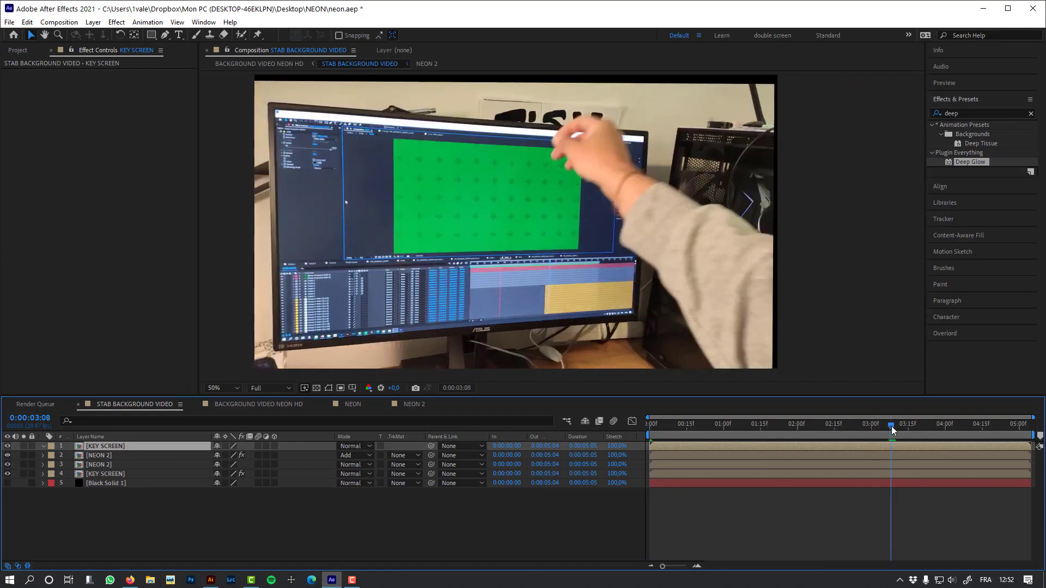
pyautogui.moveTo(650, 446); pyautogui.dragTo(885, 460)
pyautogui.press('pageup')
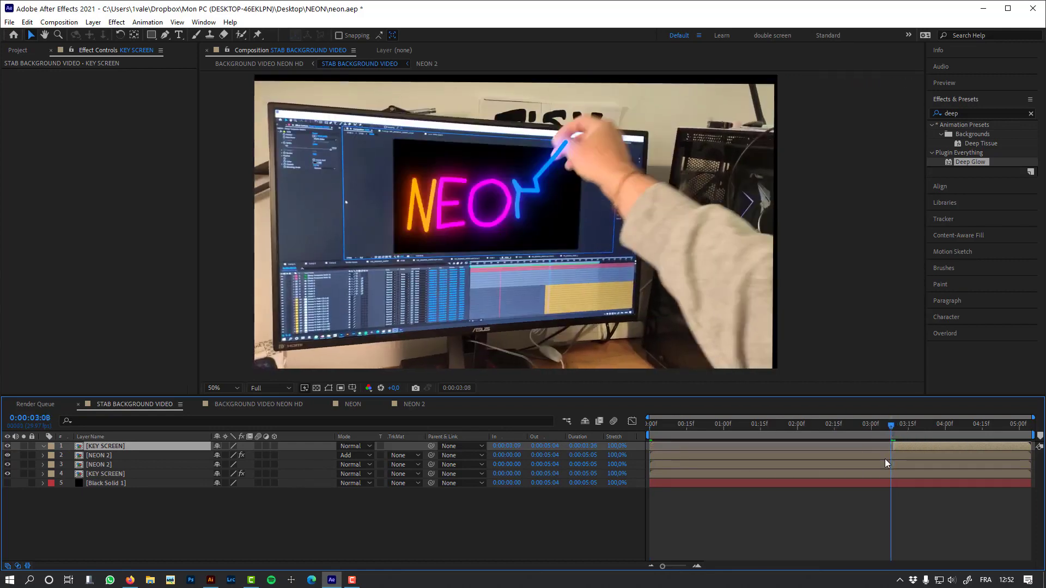
pyautogui.press('pagedown')
pyautogui.press('pagedown')
pyautogui.press('pagedown')
pyautogui.moveTo(1030, 446); pyautogui.dragTo(899, 430)
pyautogui.press('pageup')
pyautogui.press('pageup')
pyautogui.press('pageup')
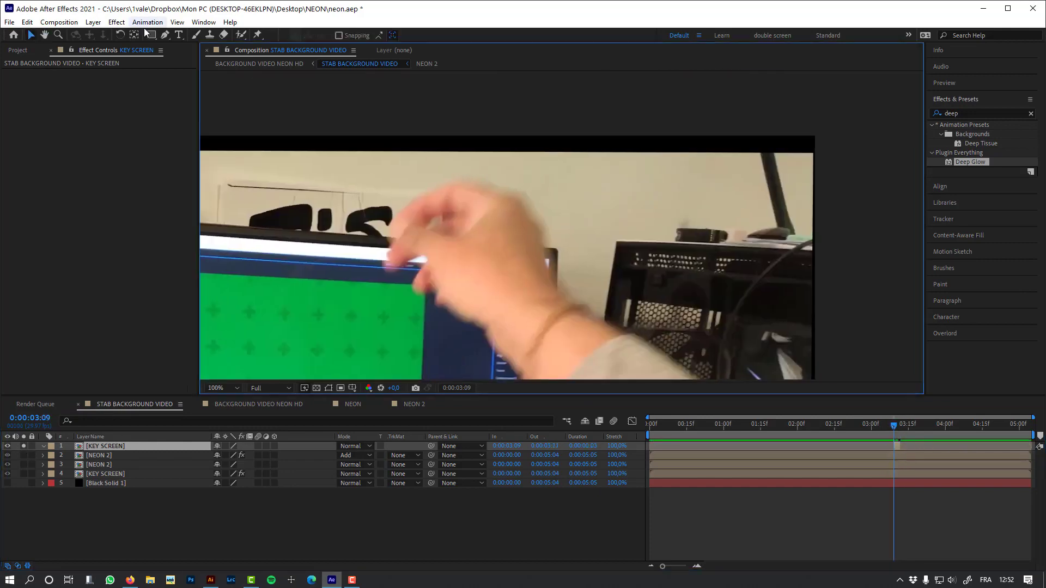
# - Draw a four-point Pen mask around the hand on the top KEY SCREEN copy
pyautogui.click(409, 112)
pyautogui.click(357, 169)
pyautogui.click(456, 277)
pyautogui.moveTo(545, 223); pyautogui.dragTo(544, 216)
pyautogui.click(504, 313)
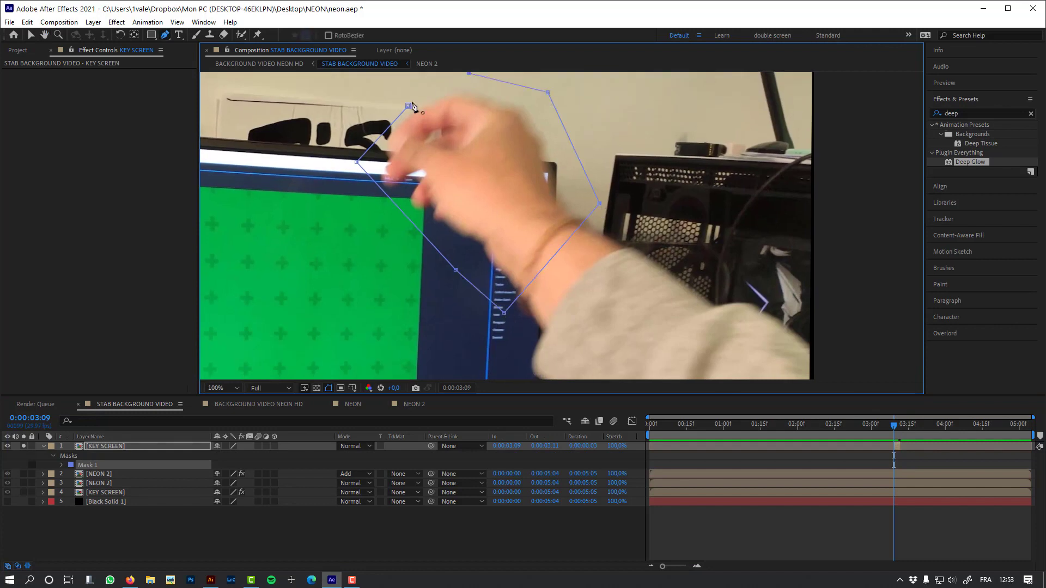
pyautogui.click(409, 106)
pyautogui.moveTo(408, 107); pyautogui.dragTo(400, 97)
# - Keyframe Mask 1's path and move it frame by frame to follow the hand
pyautogui.click(62, 465)
pyautogui.click(80, 475)
pyautogui.press('pagedown')
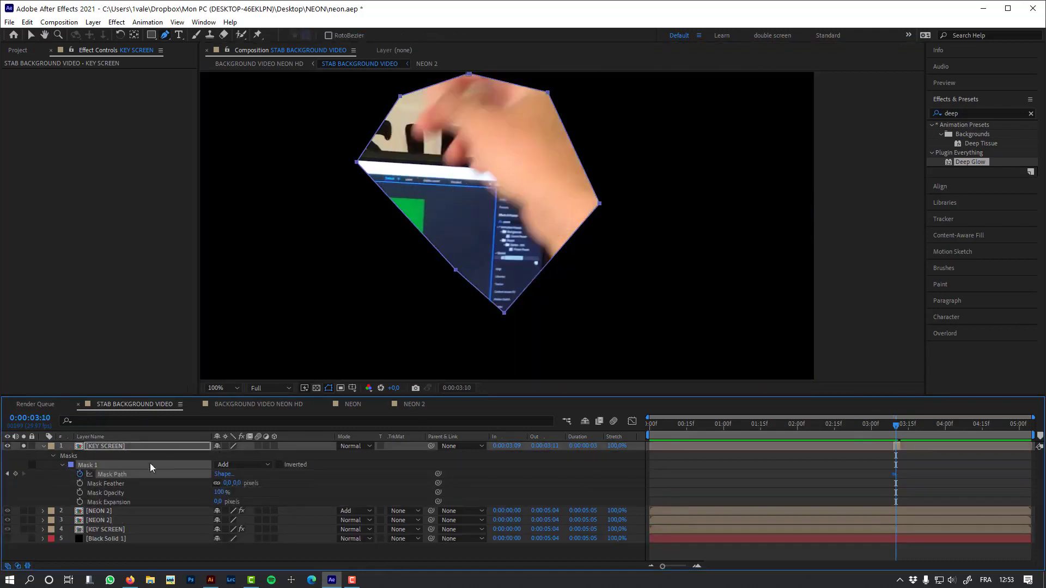
pyautogui.hotkey('ctrl', 't')
pyautogui.moveTo(525, 207); pyautogui.dragTo(556, 164)
pyautogui.moveTo(598, 166); pyautogui.dragTo(553, 243)
pyautogui.press('pagedown')
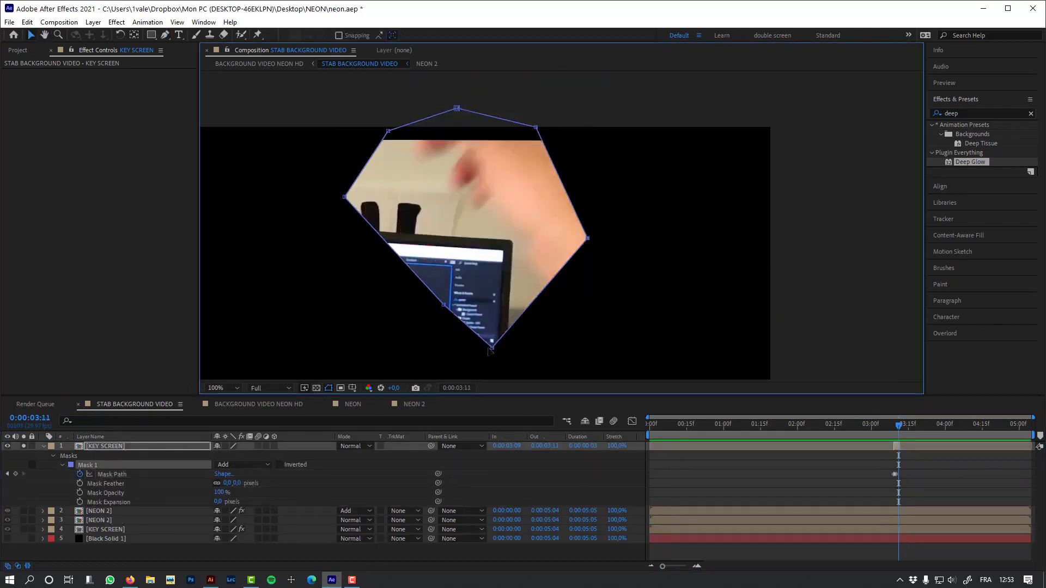
pyautogui.hotkey('ctrl', 'z')
pyautogui.hotkey('ctrl', 'shift', 'z')
pyautogui.press('Return')
pyautogui.press('pagedown')
pyautogui.hotkey('shift', 'Right')
pyautogui.hotkey('shift', 'Up')
pyautogui.hotkey('shift', 'Up')
pyautogui.hotkey('shift', 'Up')
pyautogui.hotkey('shift', 'Up')
pyautogui.hotkey('shift', 'Up')
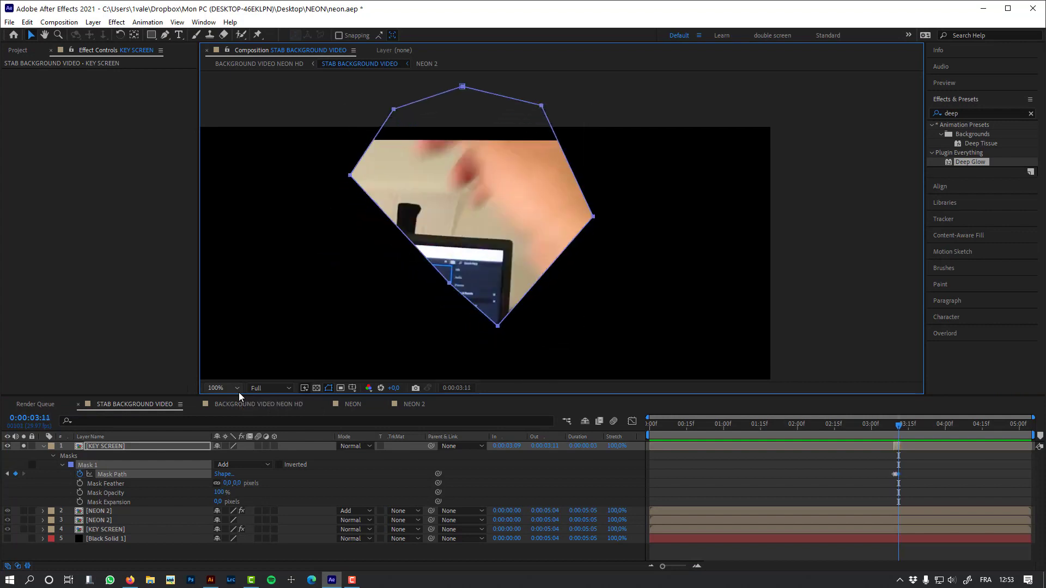
# - Finish nudging the hand mask, then rename the masked layer HAND MATTE
pyautogui.hotkey('shift', 'Right')
pyautogui.hotkey('shift', 'Right')
pyautogui.hotkey('shift', 'Right')
pyautogui.press('pageup')
pyautogui.press('pageup')
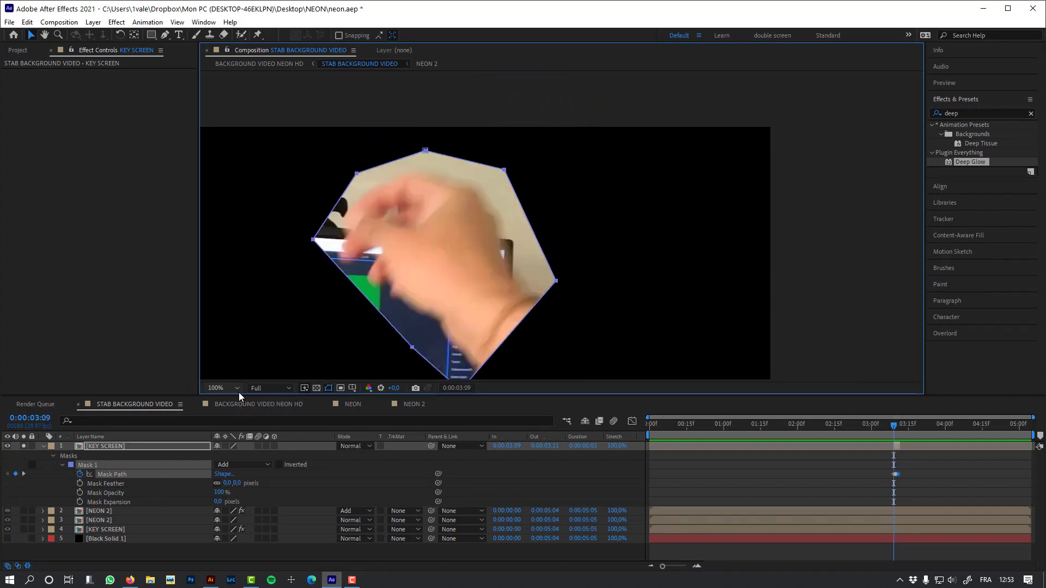
pyautogui.click(104, 448)
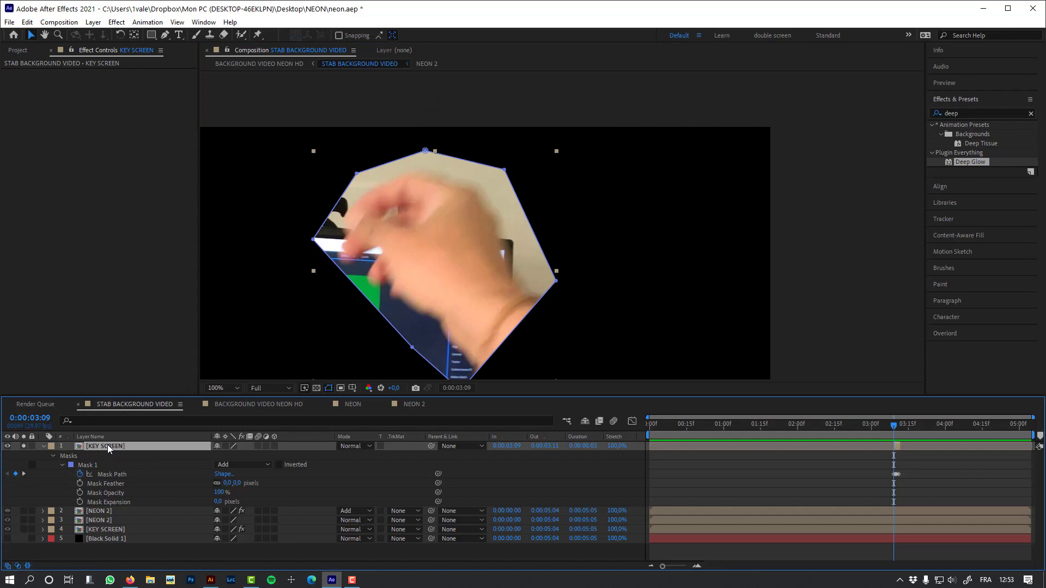
pyautogui.press('Return')
pyautogui.write('HAND MATTE')
pyautogui.press('Return')
# - Key the hand with Composite Brush and Refine Soft Matte, Transfer Mode set to Silhouette Alpha
pyautogui.click(975, 113)
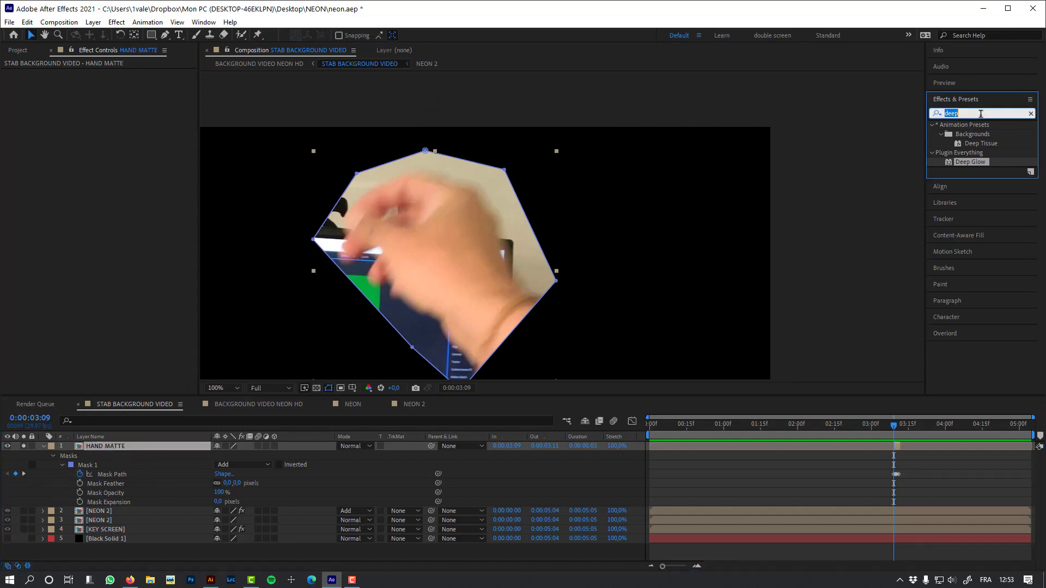
pyautogui.press('BackSpace')
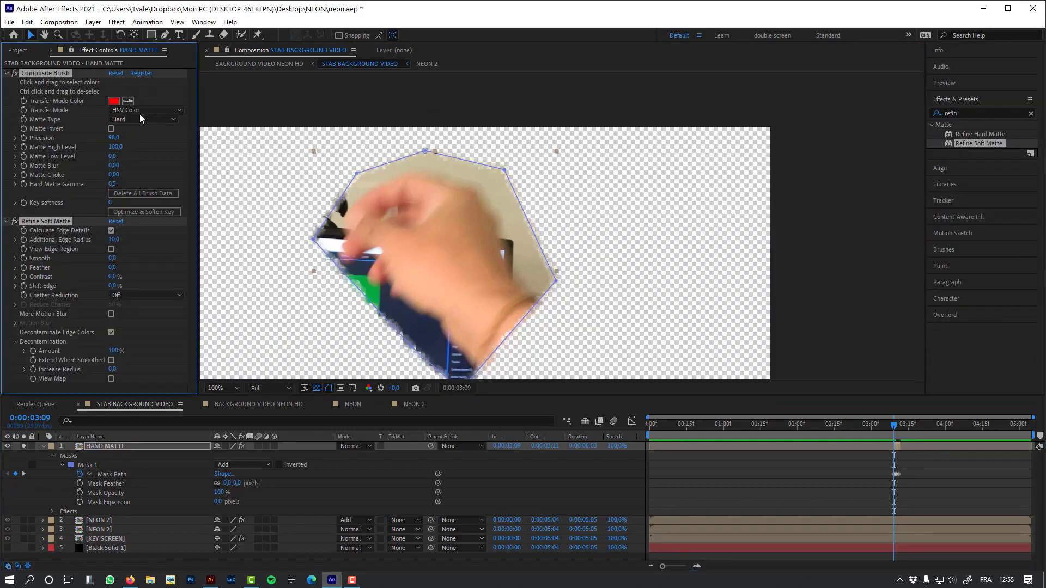
pyautogui.click(143, 119)
pyautogui.click(155, 190)
pyautogui.moveTo(436, 277)
pyautogui.mouseDown()
pyautogui.moveTo(416, 262)
pyautogui.moveTo(402, 293)
pyautogui.moveTo(475, 218)
pyautogui.moveTo(414, 218)
pyautogui.mouseUp()
pyautogui.press('pagedown')
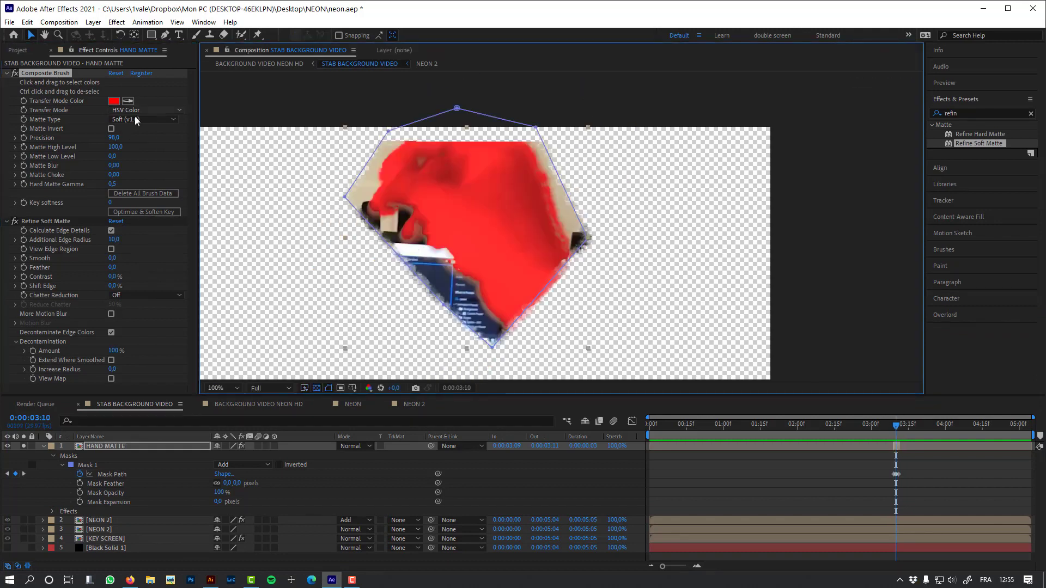
pyautogui.click(137, 111)
pyautogui.click(189, 217)
pyautogui.press('pageup')
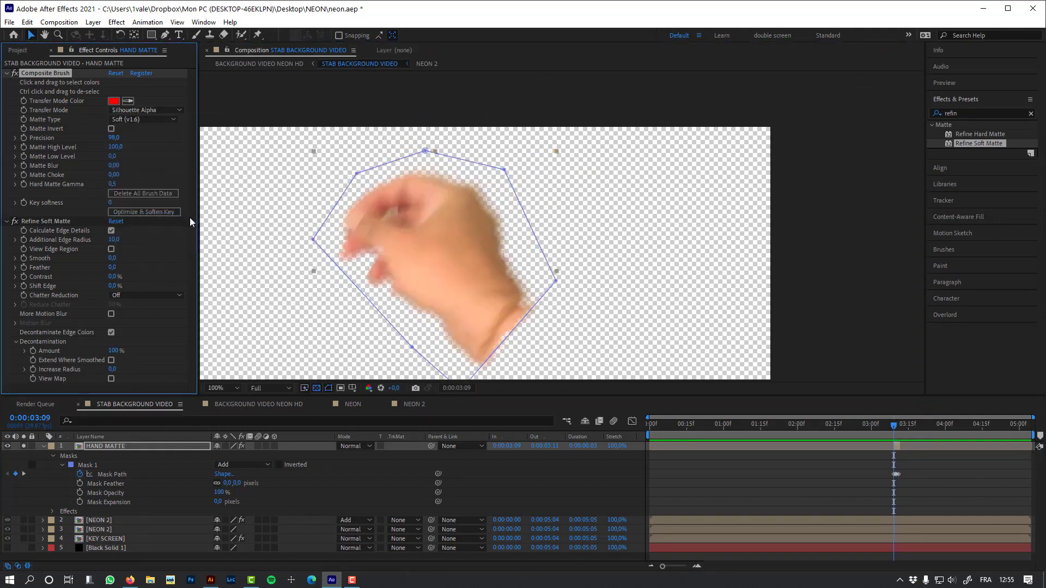
# - Duplicate KEY SCREEN, move the copy above the neon layers, and trim it to end at 3:08
pyautogui.click(24, 446)
pyautogui.click(44, 446)
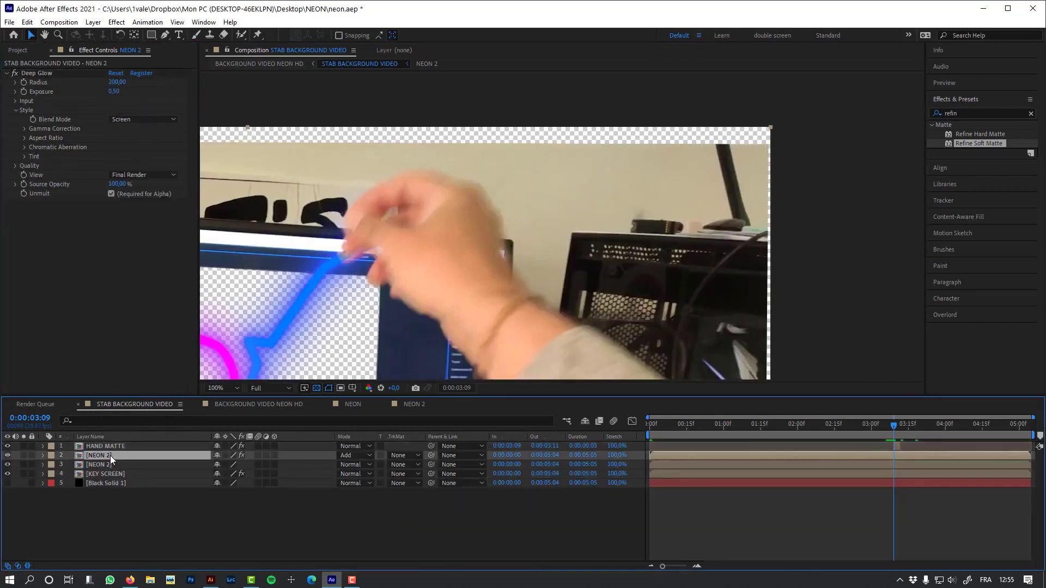
pyautogui.click(116, 455)
pyautogui.click(115, 473)
pyautogui.hotkey('ctrl', 'd')
pyautogui.hotkey('ctrl', ']')
pyautogui.hotkey('ctrl', ']')
pyautogui.hotkey('alt', ']')
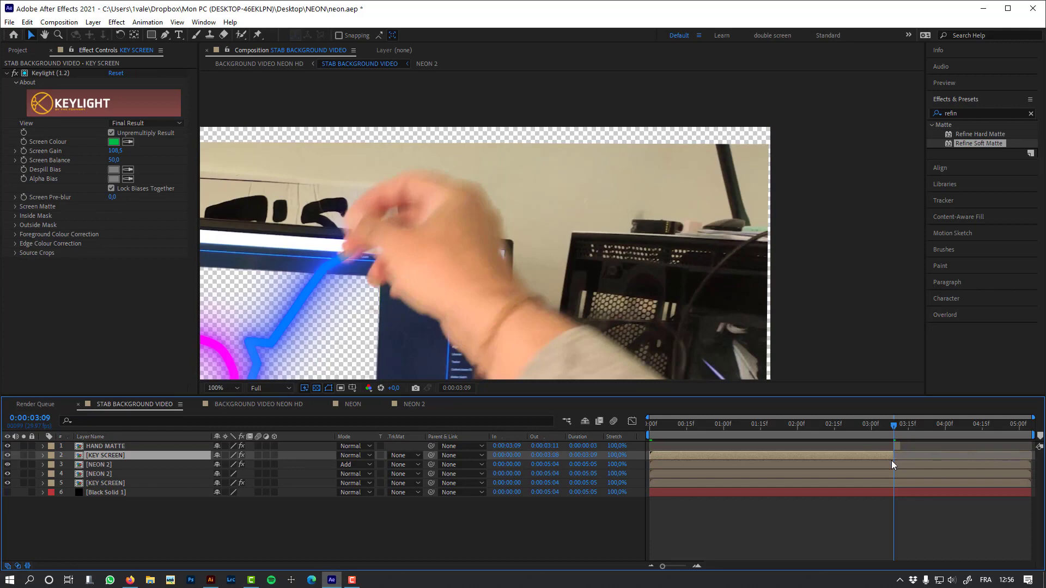
# - Preview the frames around the 3:08 cut over black with the composition fit to the viewer
pyautogui.press(';')
pyautogui.scroll(-2, 443, 283)
pyautogui.click(793, 427)
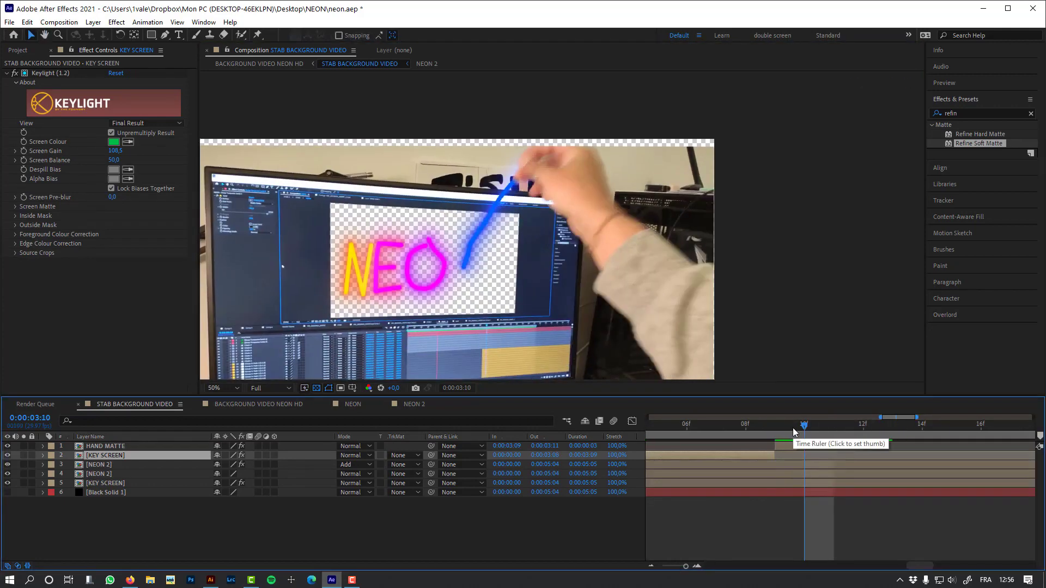
pyautogui.click(747, 426)
pyautogui.click(316, 388)
pyautogui.click(718, 527)
pyautogui.press('space')
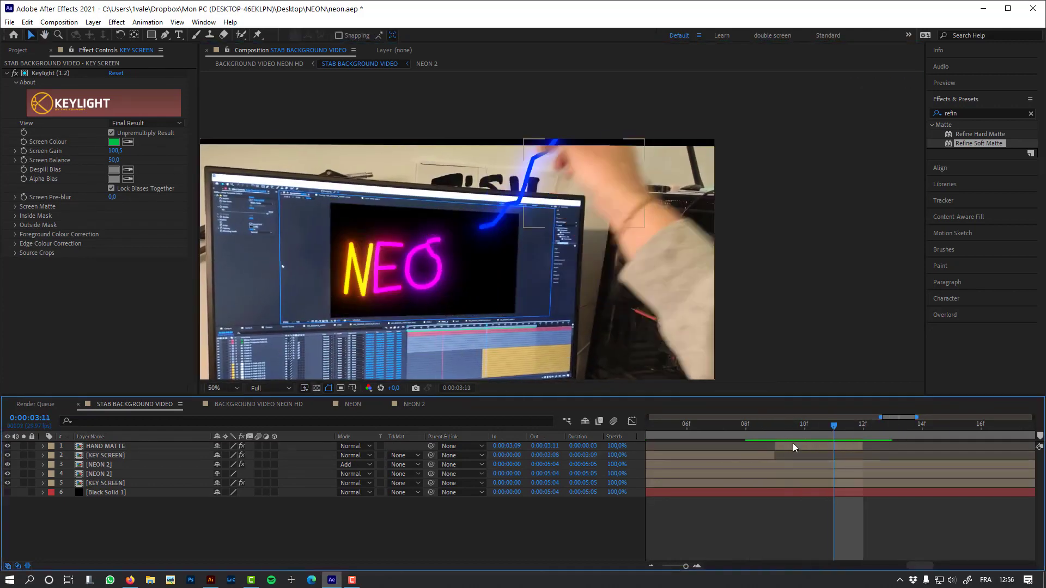
pyautogui.press('pagedown')
pyautogui.press('pagedown')
pyautogui.press('pageup')
pyautogui.press('pageup')
pyautogui.press('pageup')
pyautogui.press('pageup')
pyautogui.press('pageup')
pyautogui.press('pageup')
pyautogui.press('pageup')
pyautogui.press('pageup')
pyautogui.press('pageup')
pyautogui.press('pageup')
pyautogui.press('pageup')
pyautogui.press('pageup')
pyautogui.press('pageup')
pyautogui.press('pageup')
pyautogui.press('pageup')
pyautogui.press('pageup')
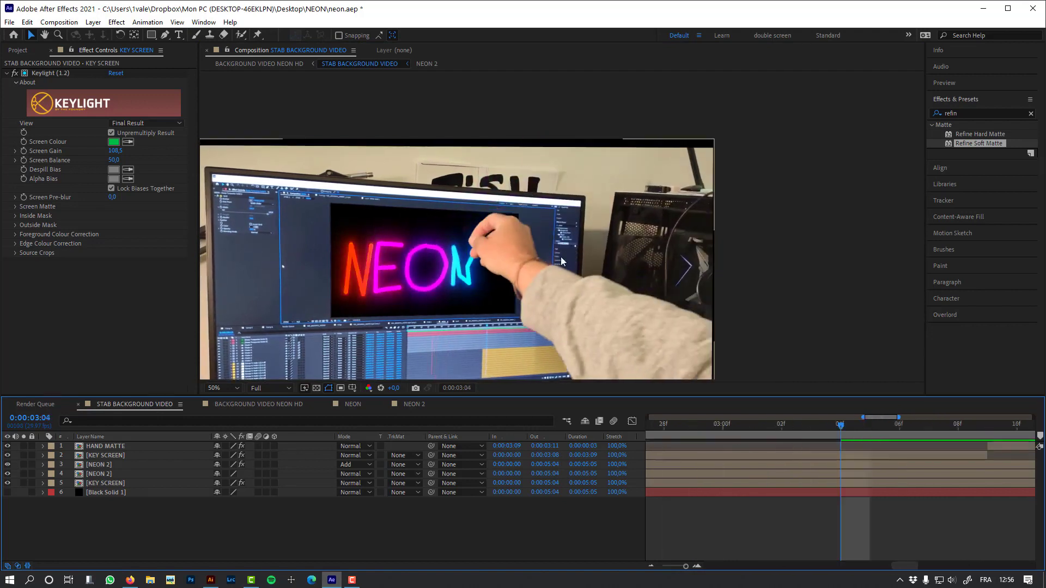
pyautogui.click(219, 389)
pyautogui.click(234, 206)
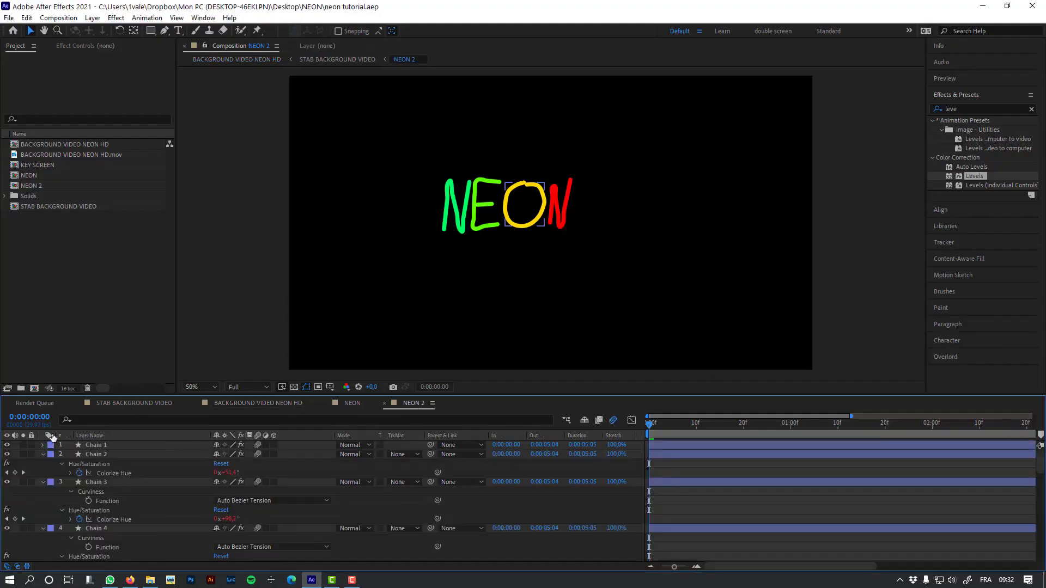
# - Set Colorize Saturation to 45 on all Chain layers' Hue/Saturation
pyautogui.click(99, 463)
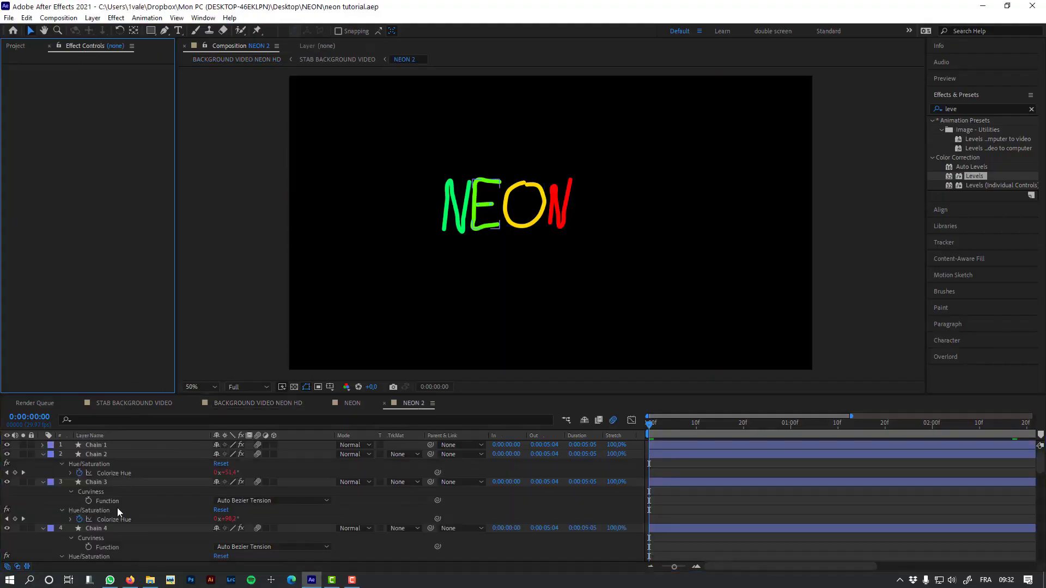
pyautogui.click(62, 464)
pyautogui.click(130, 511)
pyautogui.hotkey('ctrl', 'a')
pyautogui.click(222, 510)
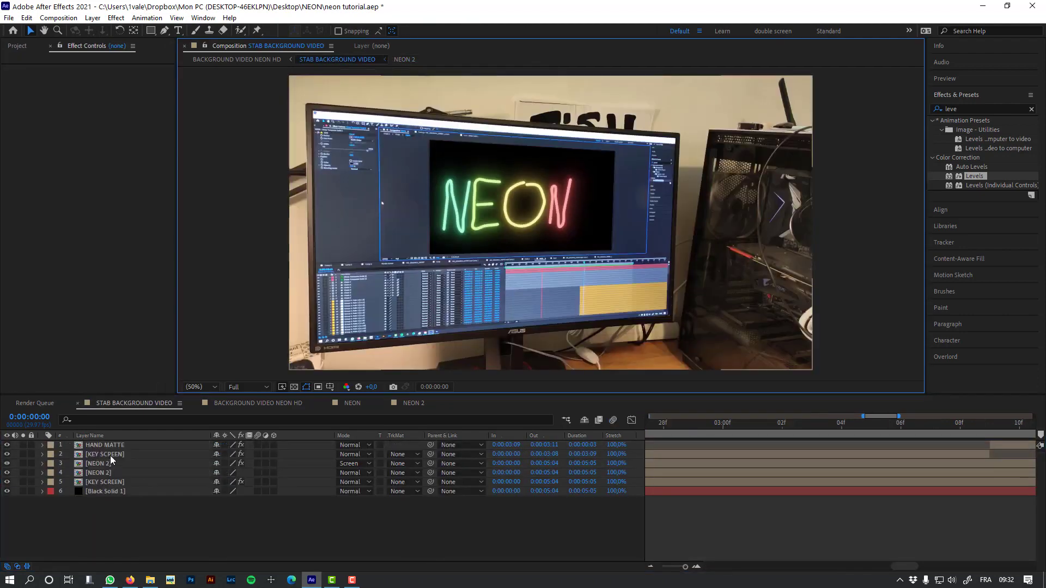
# - Raise NEON 2's Deep Glow Exposure to 1.50 and check the composite at 2:07 and 3:03
pyautogui.click(110, 461)
pyautogui.moveTo(102, 87); pyautogui.dragTo(109, 87)
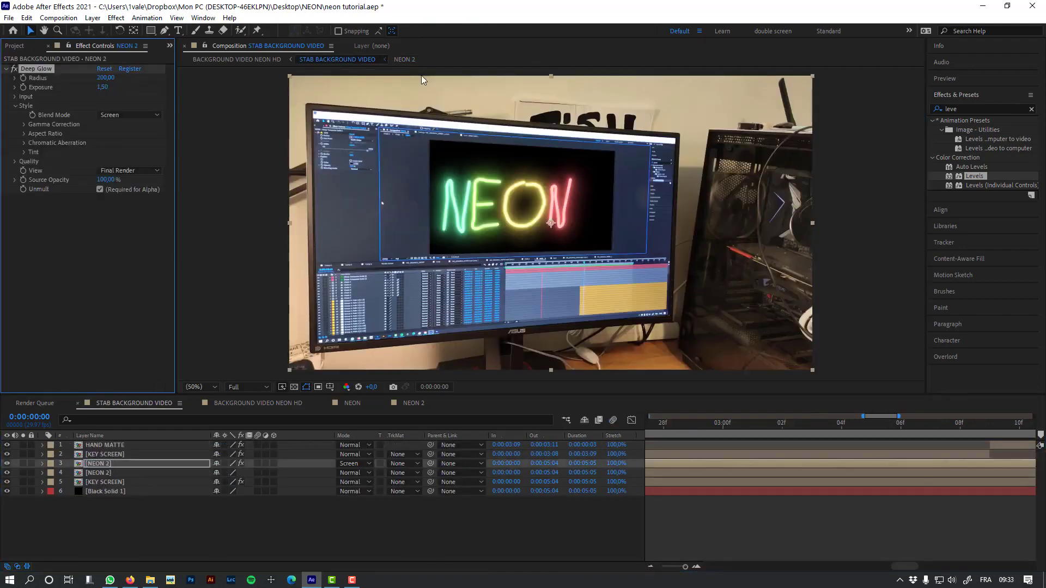
pyautogui.moveTo(219, 519); pyautogui.dragTo(203, 524)
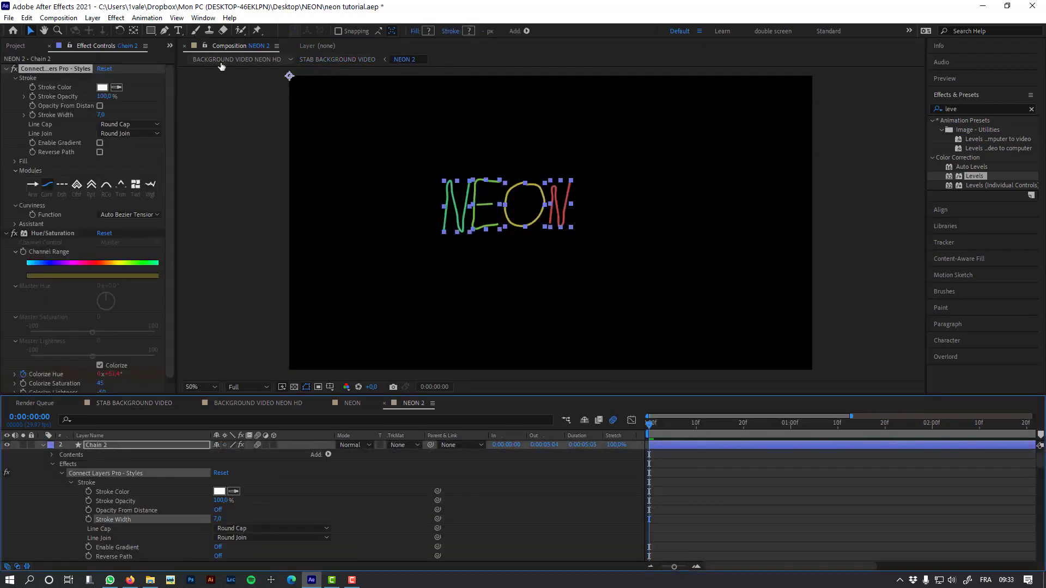
pyautogui.click(221, 62)
pyautogui.moveTo(776, 428); pyautogui.dragTo(966, 427)
pyautogui.moveTo(851, 417); pyautogui.dragTo(1033, 418)
pyautogui.moveTo(920, 425); pyautogui.dragTo(880, 425)
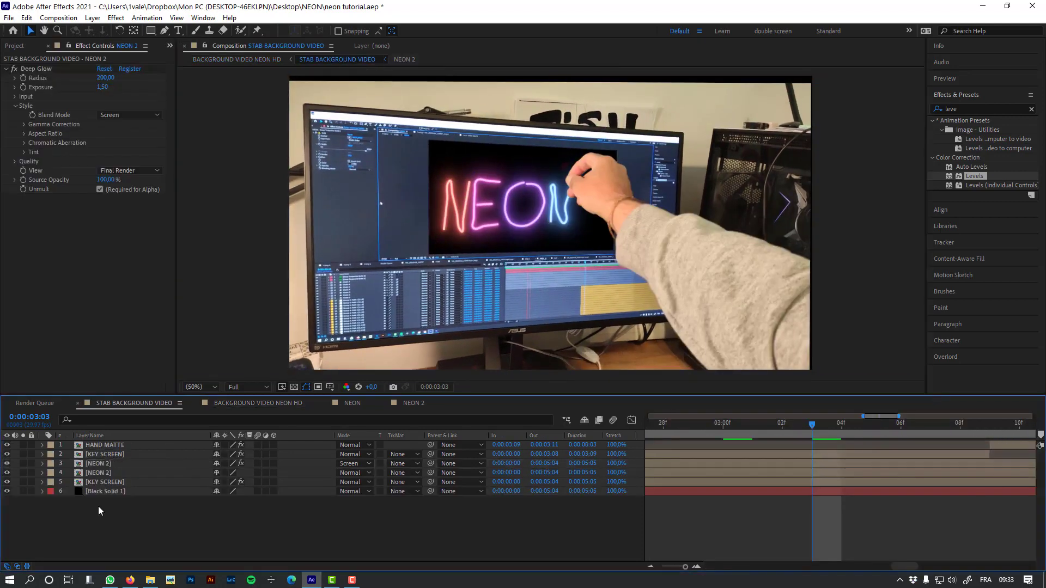
# - Pre-compose the hand layers into a composition named HAND
pyautogui.hotkey('ctrl', 'shift', 'c')
pyautogui.press('Return')
pyautogui.click(829, 422)
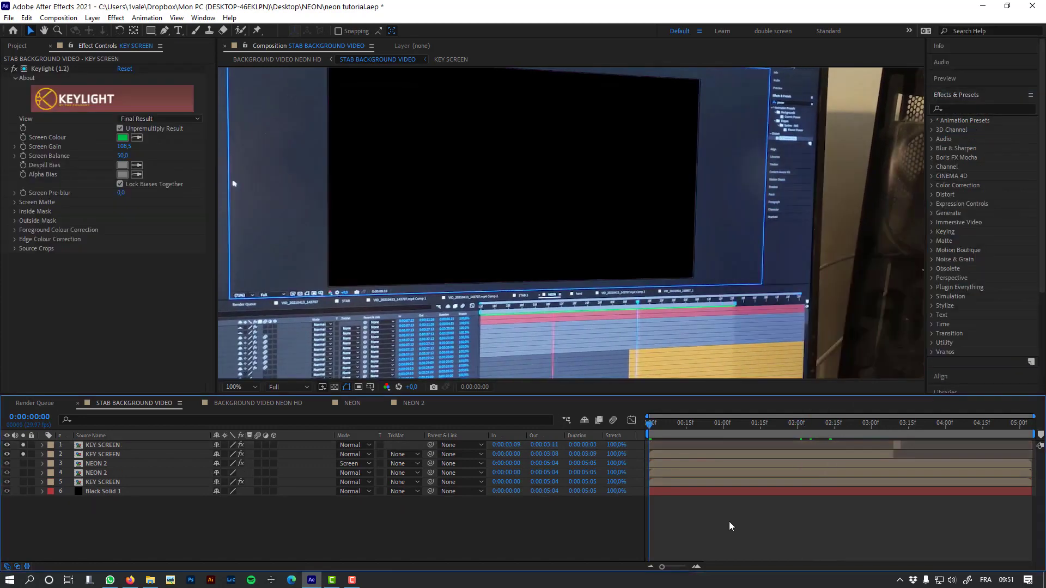
# - Pre-compose the two KEY SCREEN layers into a new comp named HAND
pyautogui.click(730, 526)
pyautogui.click(195, 548)
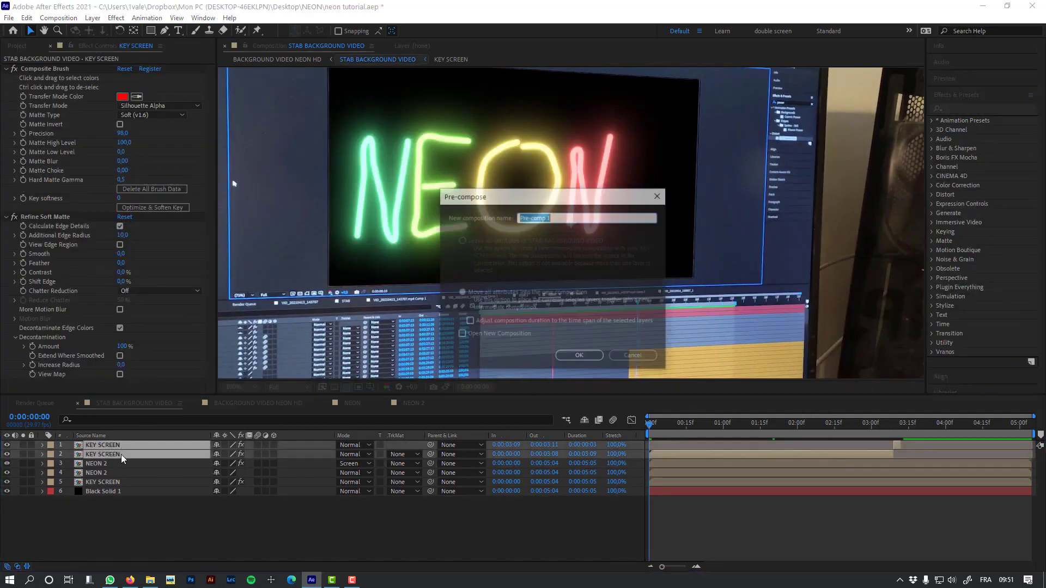
pyautogui.press('Return')
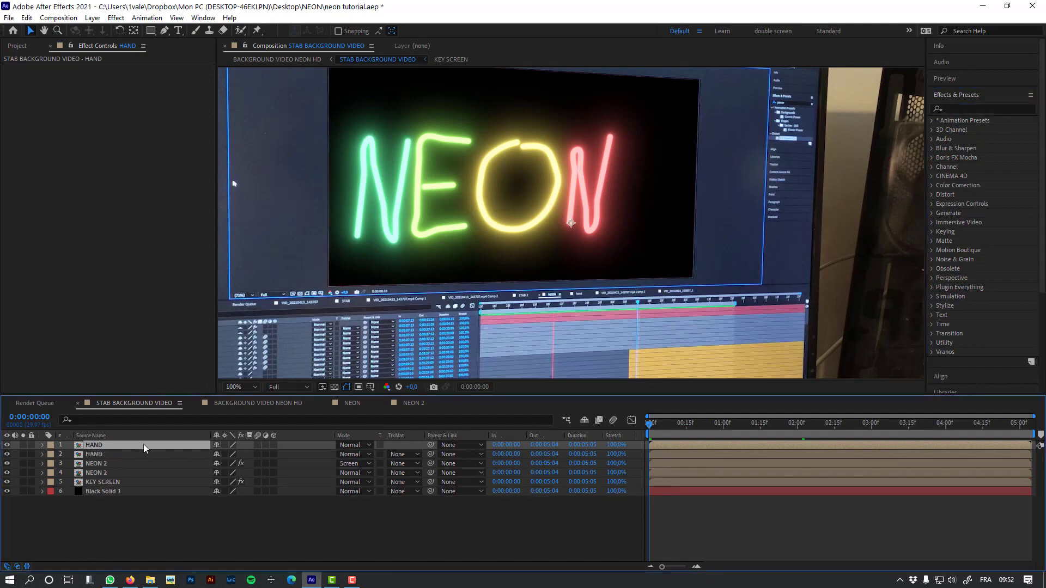
# - Apply Set Channels to HAND with all three source layers set to NEON 2, and solo HAND
pyautogui.write('a')
pyautogui.doubleClick(983, 130)
pyautogui.click(136, 79)
pyautogui.click(146, 130)
pyautogui.click(143, 97)
pyautogui.click(150, 148)
pyautogui.click(159, 166)
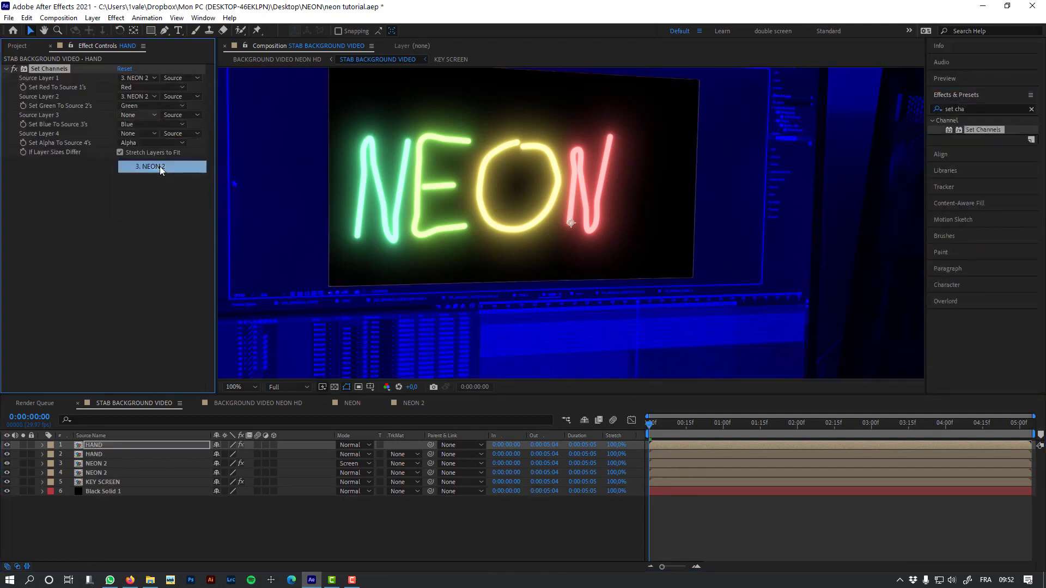
pyautogui.click(23, 445)
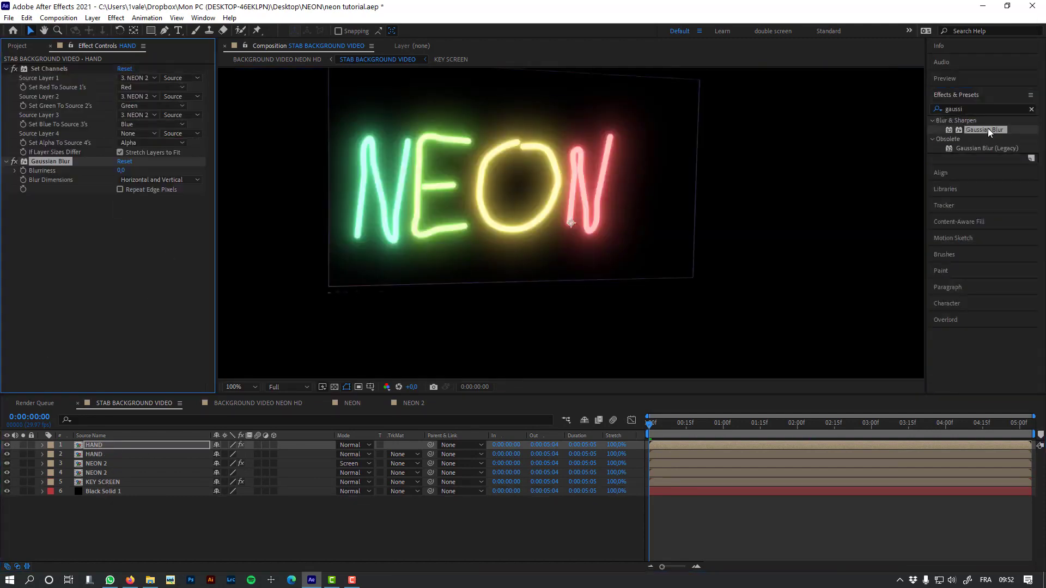
pyautogui.click(22, 445)
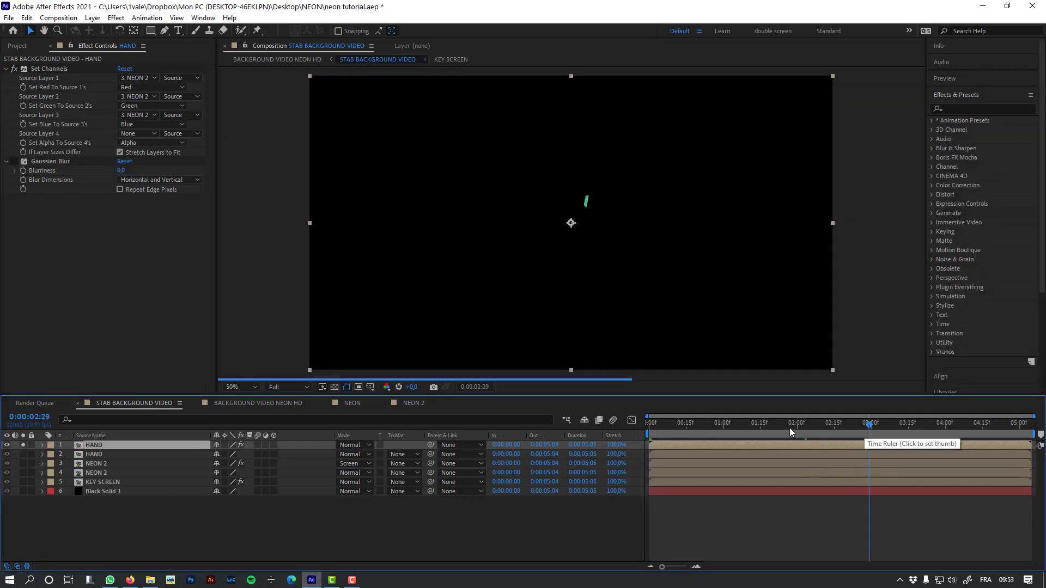
# - Add Invert and CC Composite to HAND, compositing the original with Stencil Alpha
pyautogui.write('invert')
pyautogui.moveTo(974, 157); pyautogui.dragTo(135, 232)
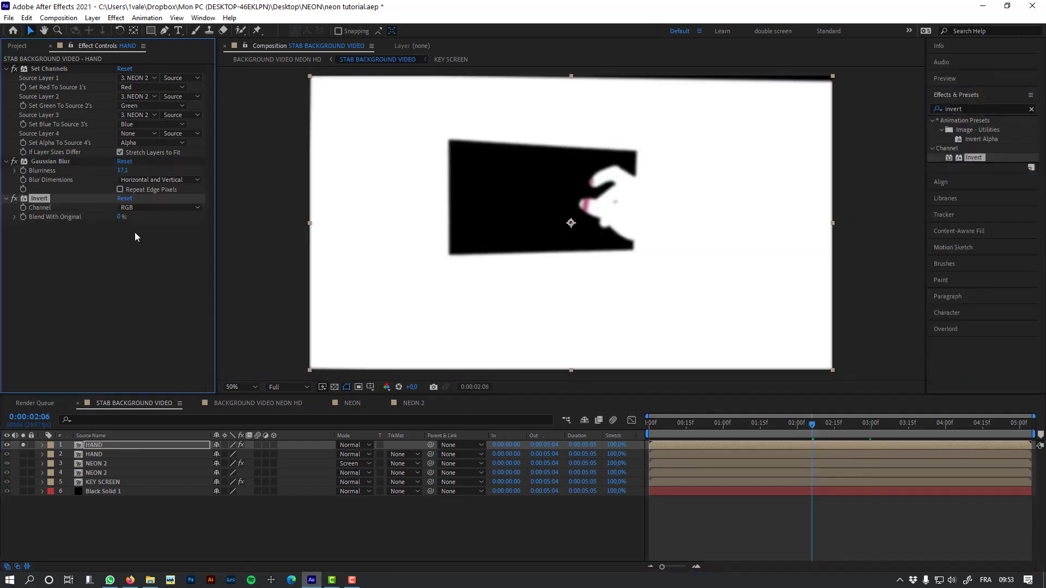
pyautogui.click(977, 110)
pyautogui.moveTo(976, 130); pyautogui.dragTo(129, 243)
pyautogui.click(130, 245)
pyautogui.click(204, 399)
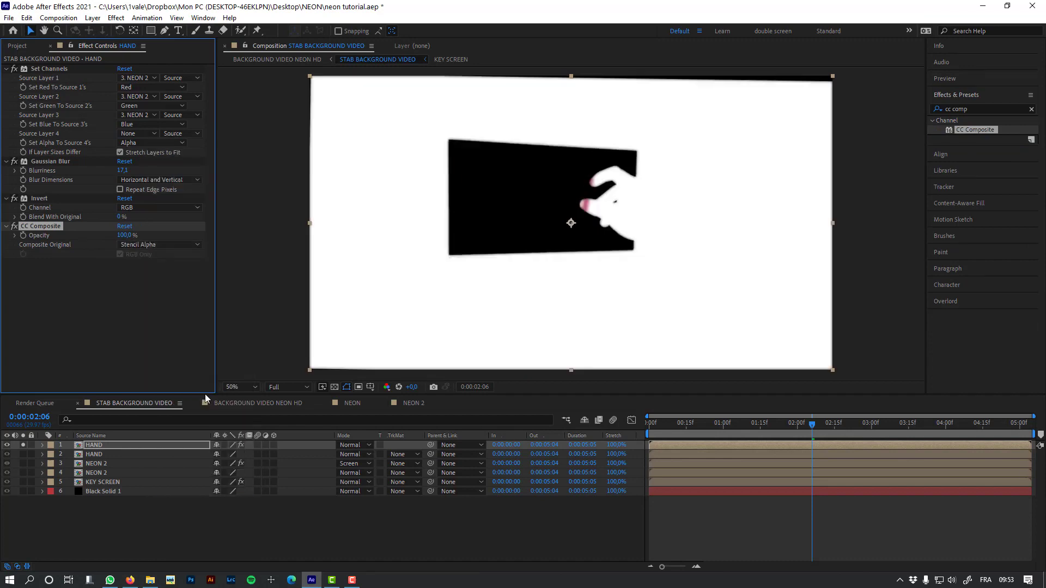
pyautogui.click(120, 311)
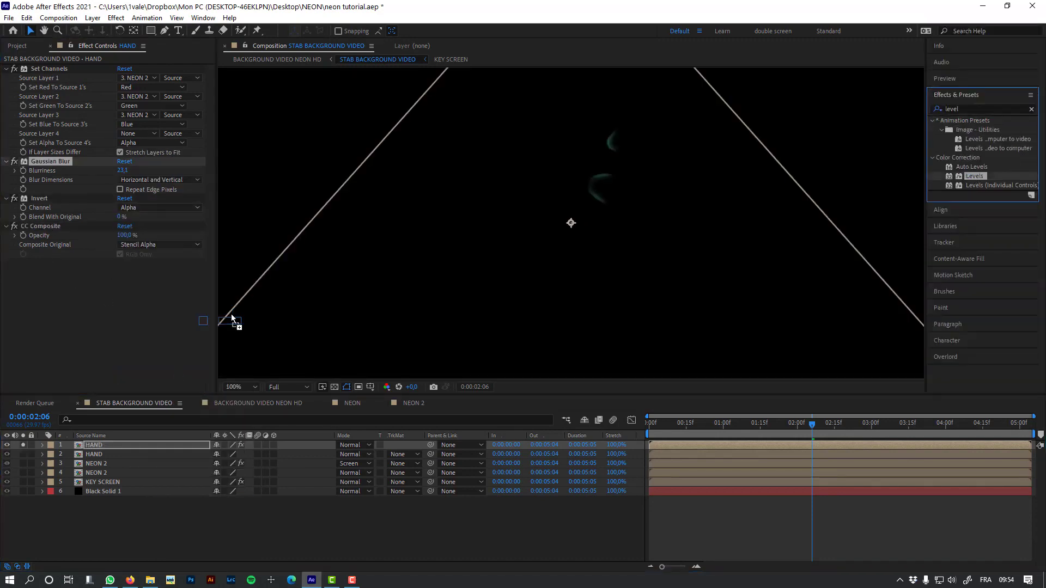
# - Add Levels to HAND, set its blend mode to Add for a light wrap, and preview
pyautogui.moveTo(231, 319); pyautogui.dragTo(171, 313)
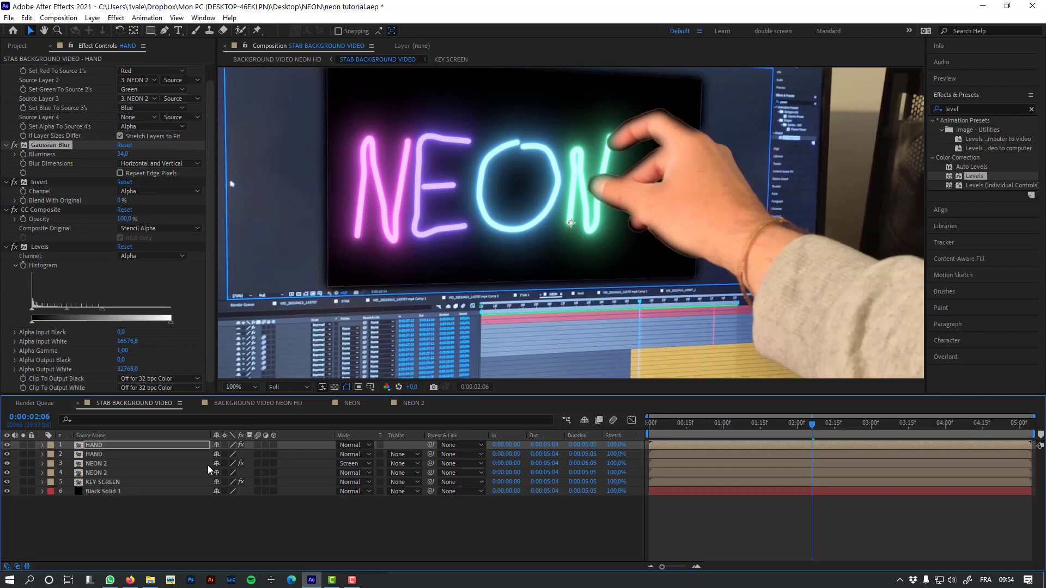
pyautogui.click(353, 445)
pyautogui.click(526, 205)
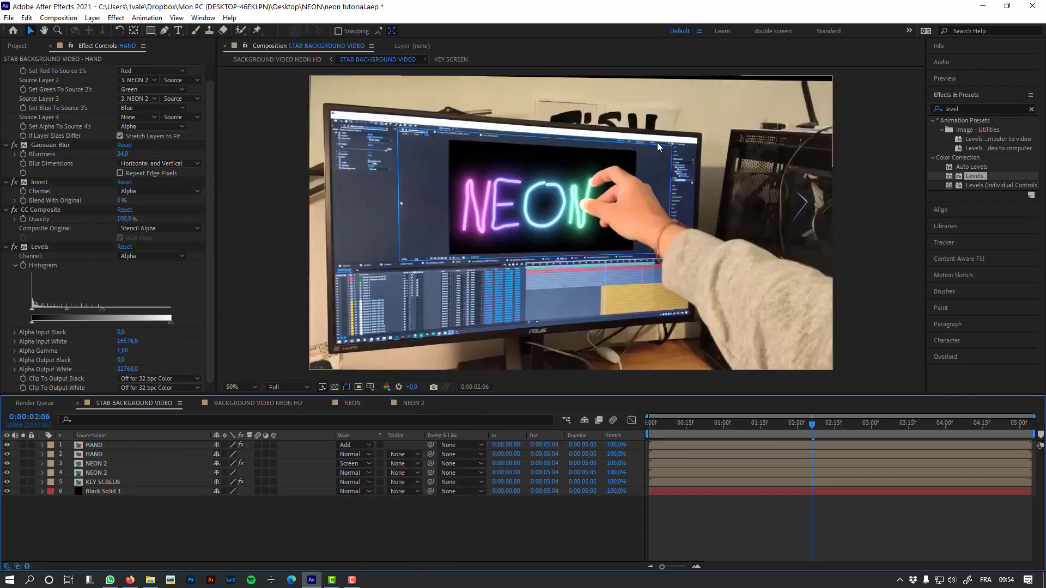
pyautogui.press('space')
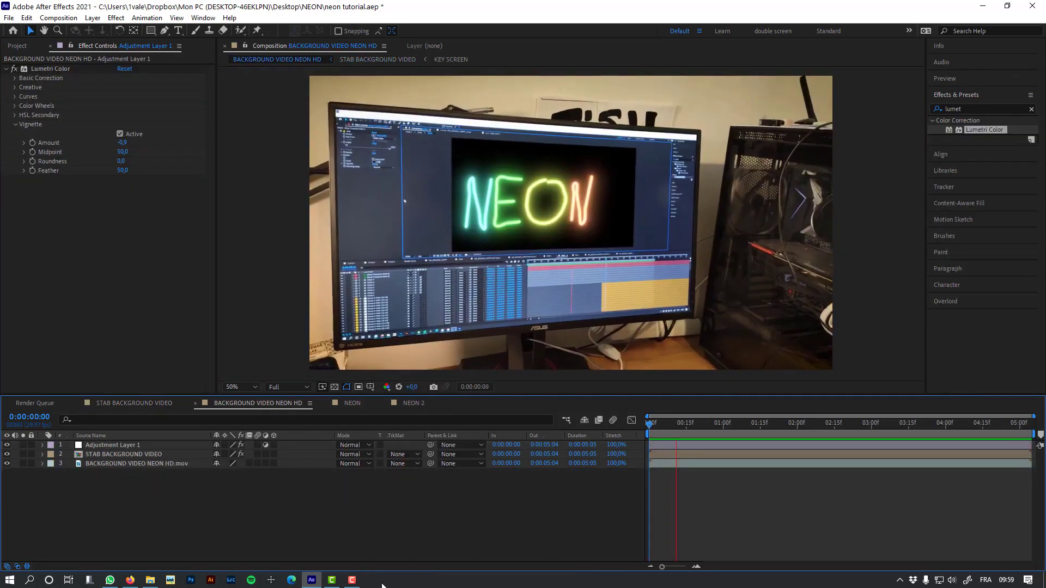